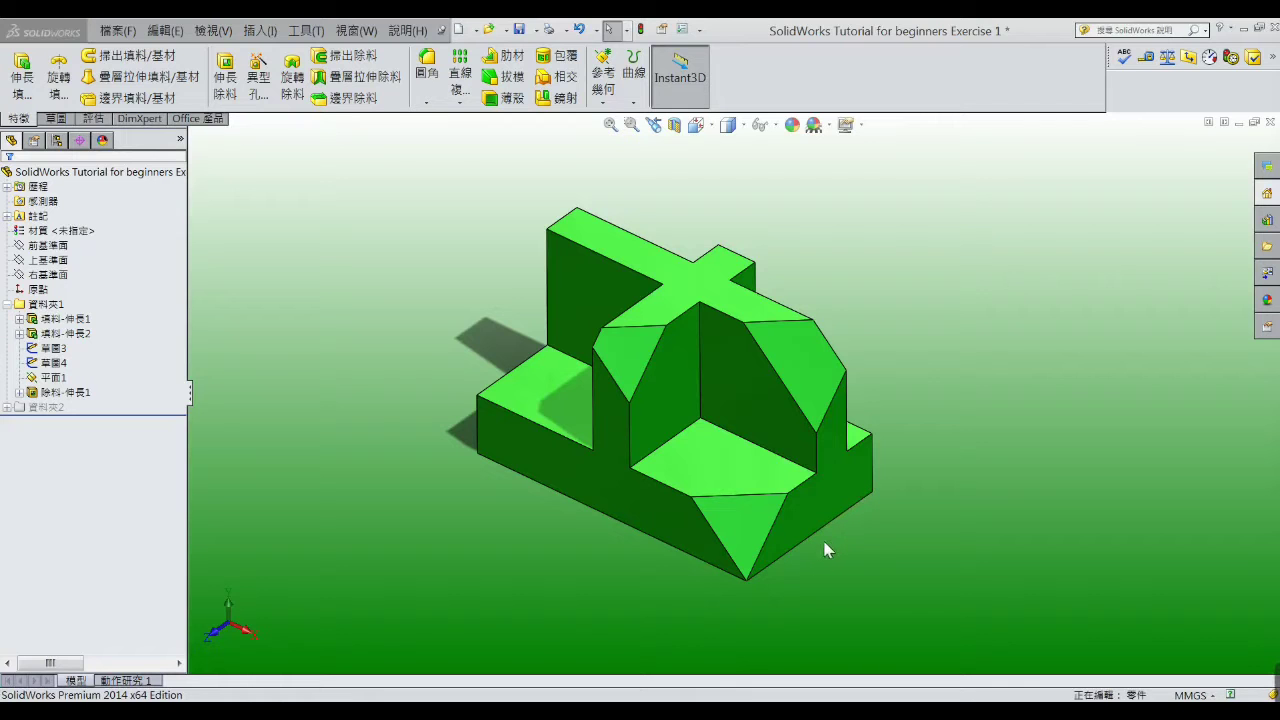
- Orbit the part to check the base block's 18 mm height and the second extrusion's dimensions
{"action": "mouse_move", "coordinate": [686, 537]}
{"action": "middle_mouse_down"}
{"action": "mouse_move", "coordinate": [739, 474]}
{"action": "mouse_move", "coordinate": [786, 349]}
{"action": "mouse_move", "coordinate": [651, 491]}
{"action": "mouse_move", "coordinate": [600, 457]}
{"action": "mouse_move", "coordinate": [694, 430]}
{"action": "mouse_move", "coordinate": [723, 443]}
{"action": "mouse_move", "coordinate": [697, 520]}
{"action": "middle_mouse_up"}
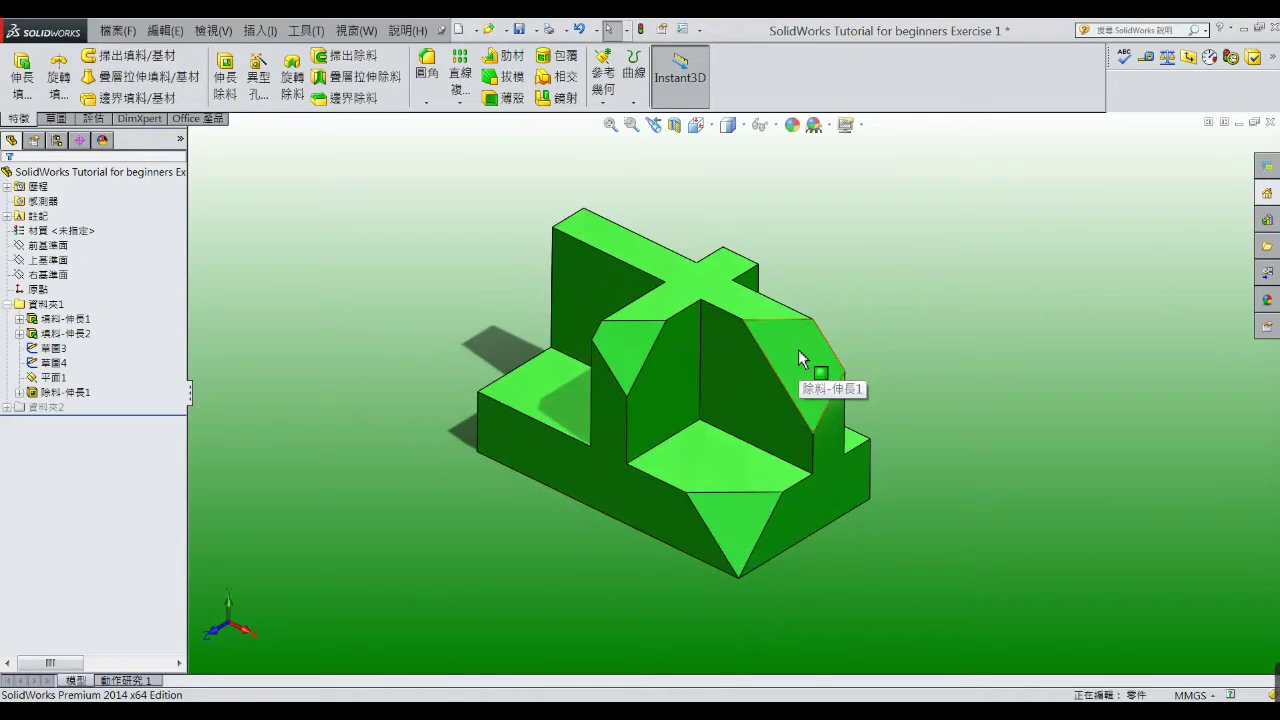
{"action": "left_click", "coordinate": [718, 478]}
{"action": "mouse_move", "coordinate": [718, 478]}
{"action": "middle_mouse_down"}
{"action": "mouse_move", "coordinate": [719, 580]}
{"action": "mouse_move", "coordinate": [695, 457]}
{"action": "mouse_move", "coordinate": [686, 465]}
{"action": "middle_mouse_up"}
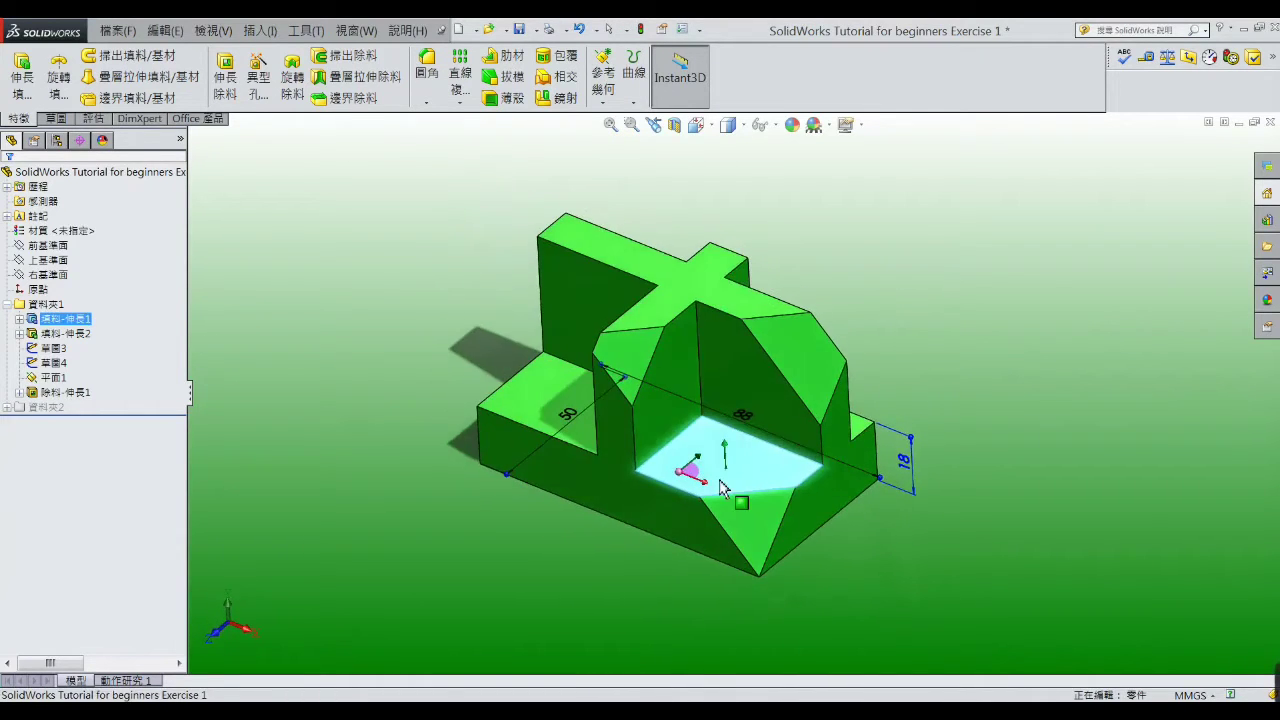
{"action": "left_click", "coordinate": [903, 463]}
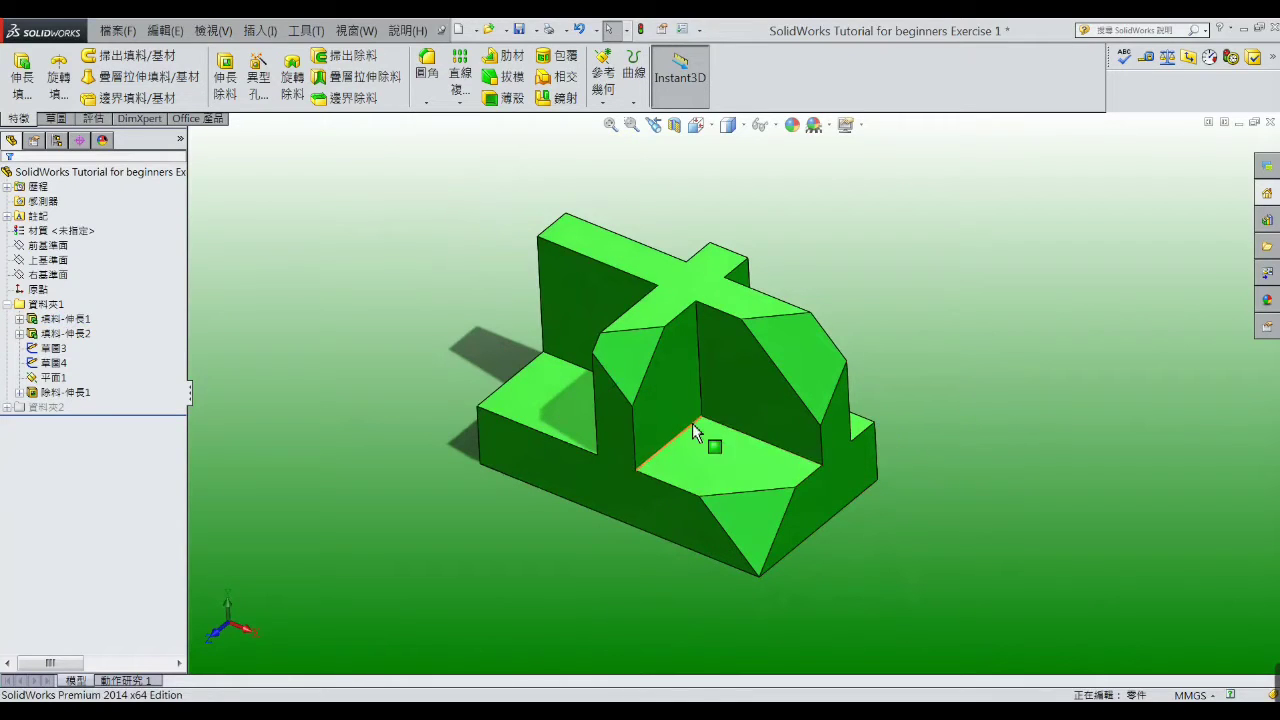
{"action": "left_click", "coordinate": [745, 395]}
{"action": "middle_click_drag", "start_coordinate": [745, 390], "coordinate": [760, 455]}
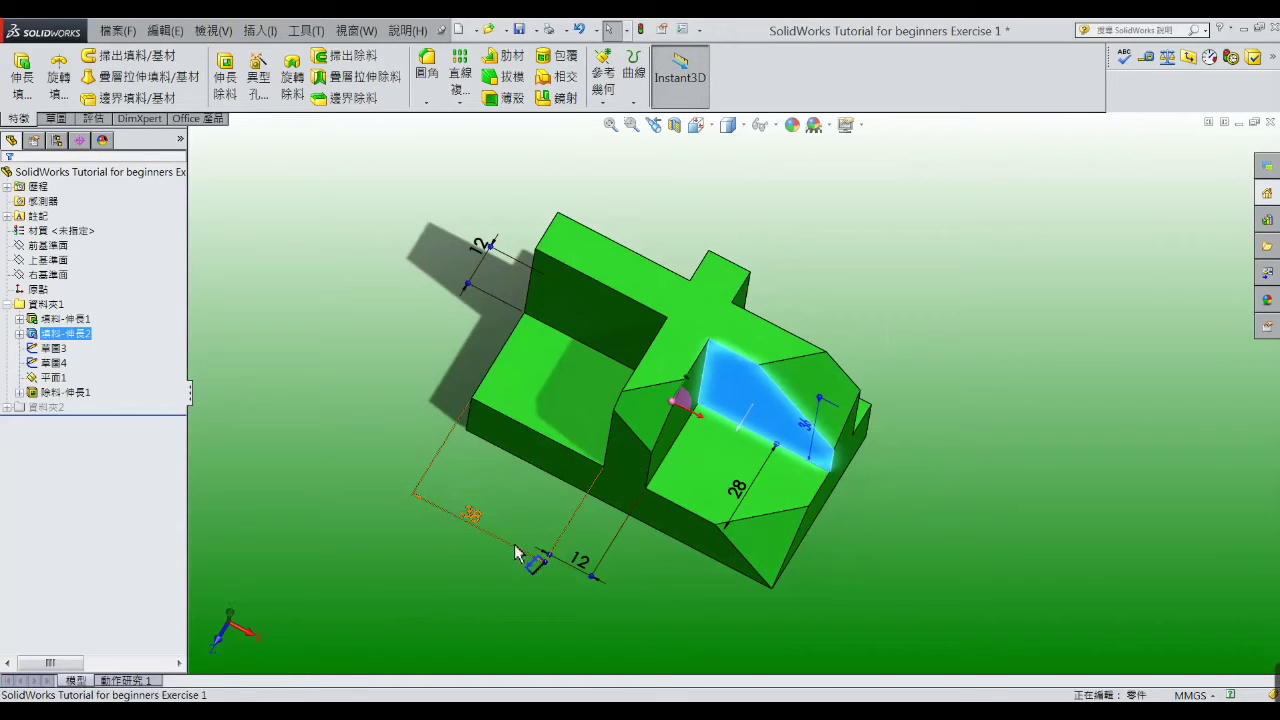
- Rotate the view and check the lengths of the pyramid facet edge and upper slanted edge
{"action": "mouse_move", "coordinate": [725, 519]}
{"action": "middle_mouse_down"}
{"action": "mouse_move", "coordinate": [733, 425]}
{"action": "mouse_move", "coordinate": [984, 303]}
{"action": "middle_mouse_up"}
{"action": "left_click", "coordinate": [984, 305]}
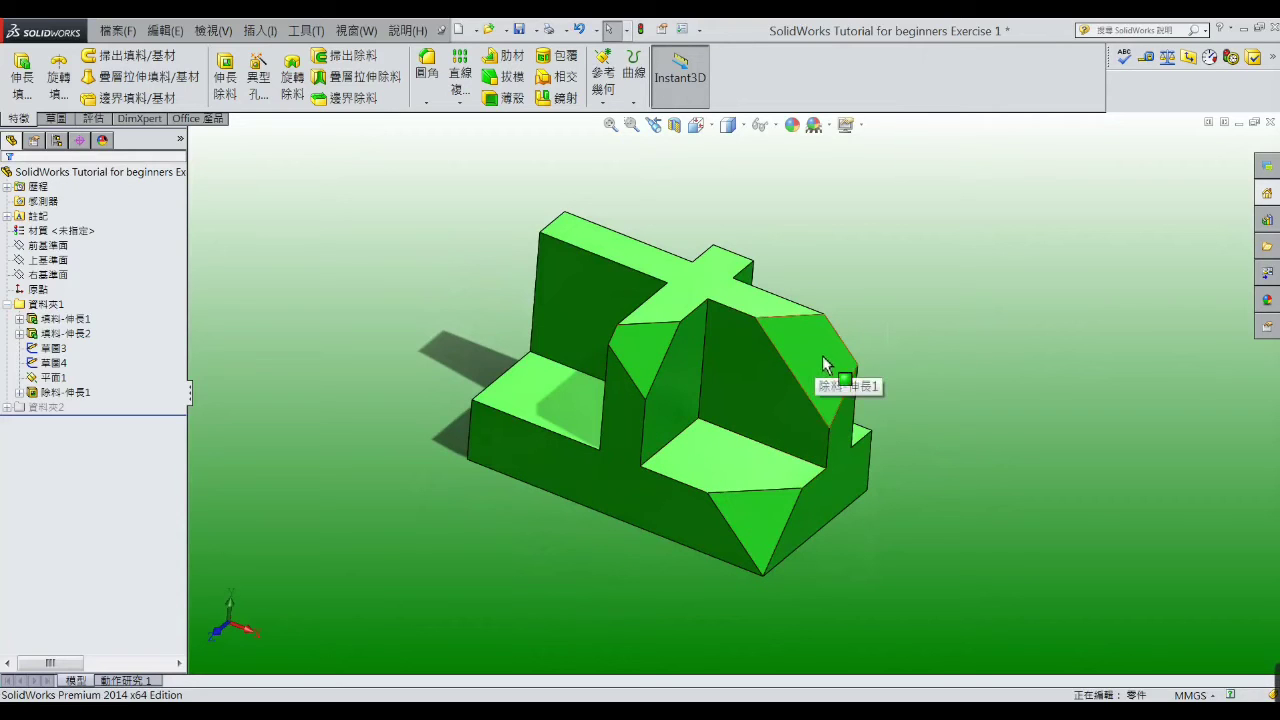
{"action": "middle_click_drag", "start_coordinate": [993, 301], "coordinate": [985, 312]}
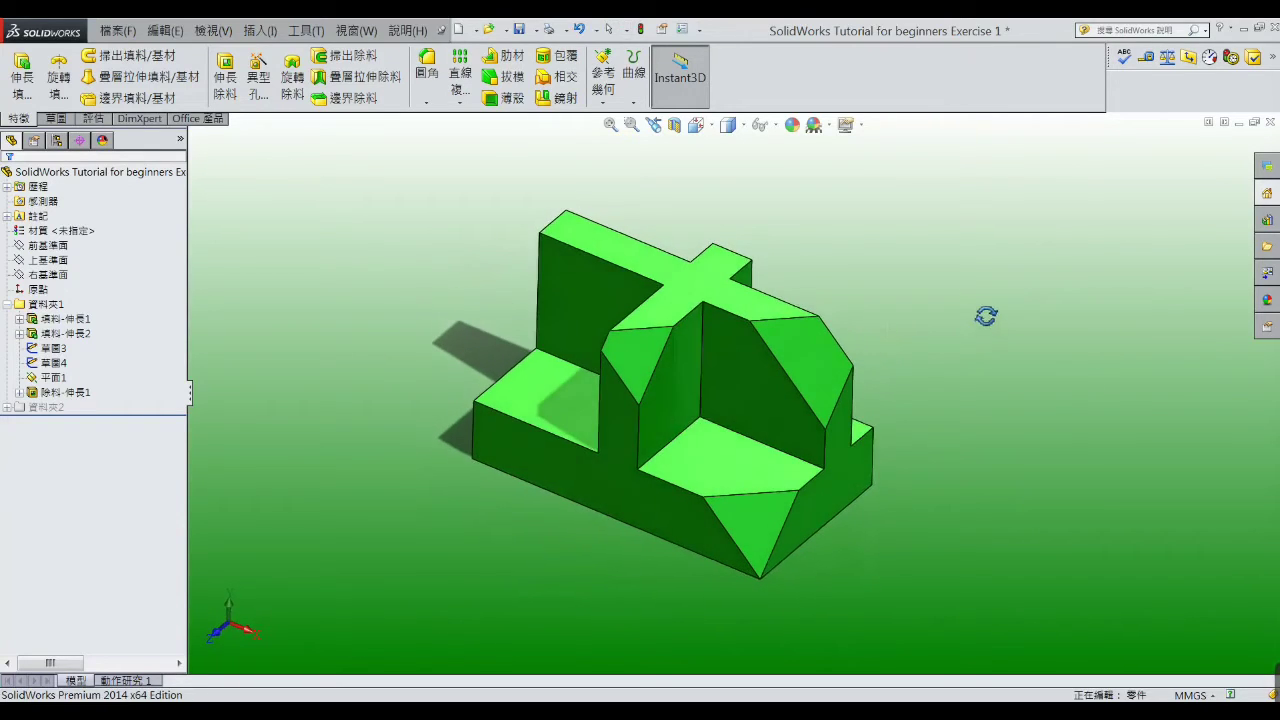
{"action": "left_click", "coordinate": [717, 519]}
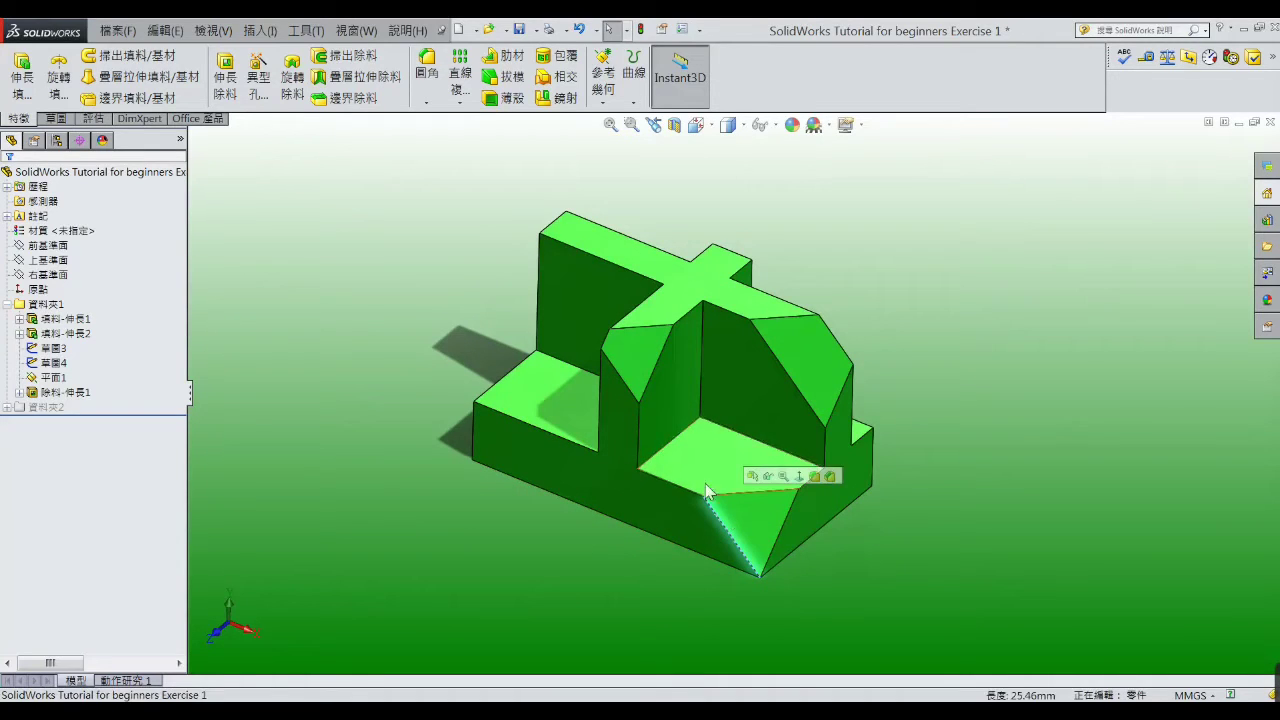
{"action": "left_click", "coordinate": [625, 386]}
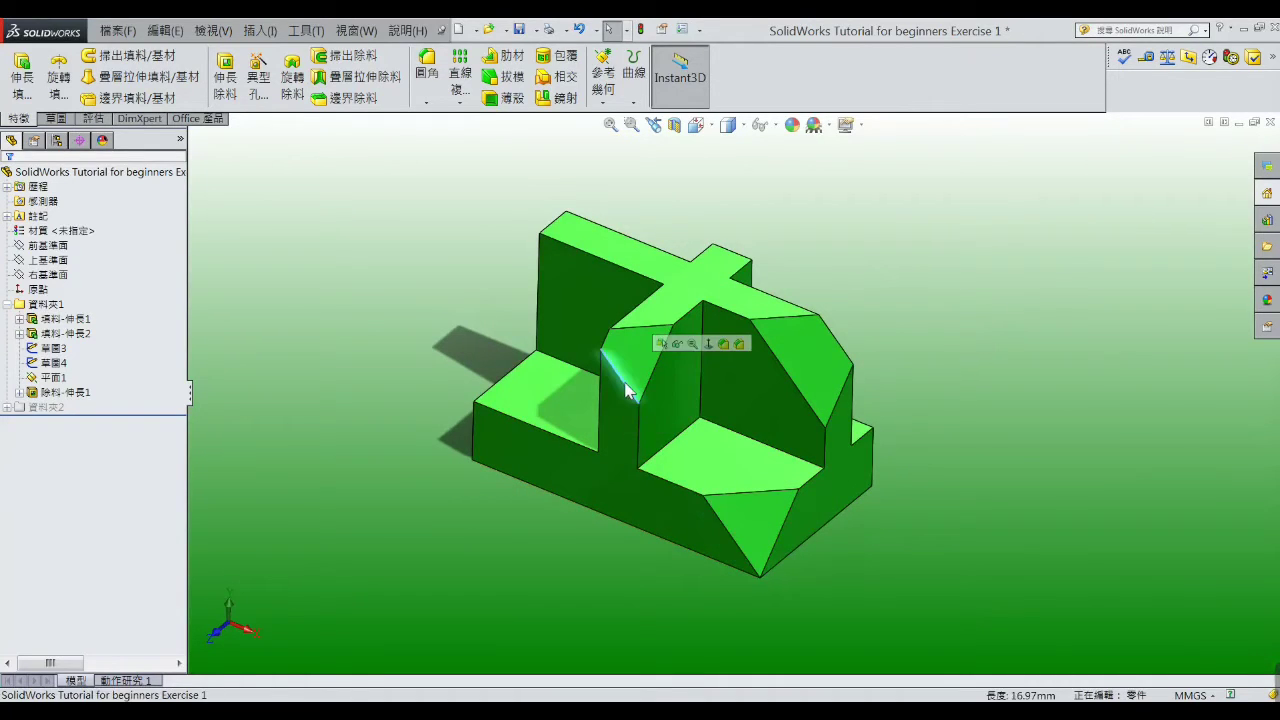
{"action": "left_click", "coordinate": [972, 326]}
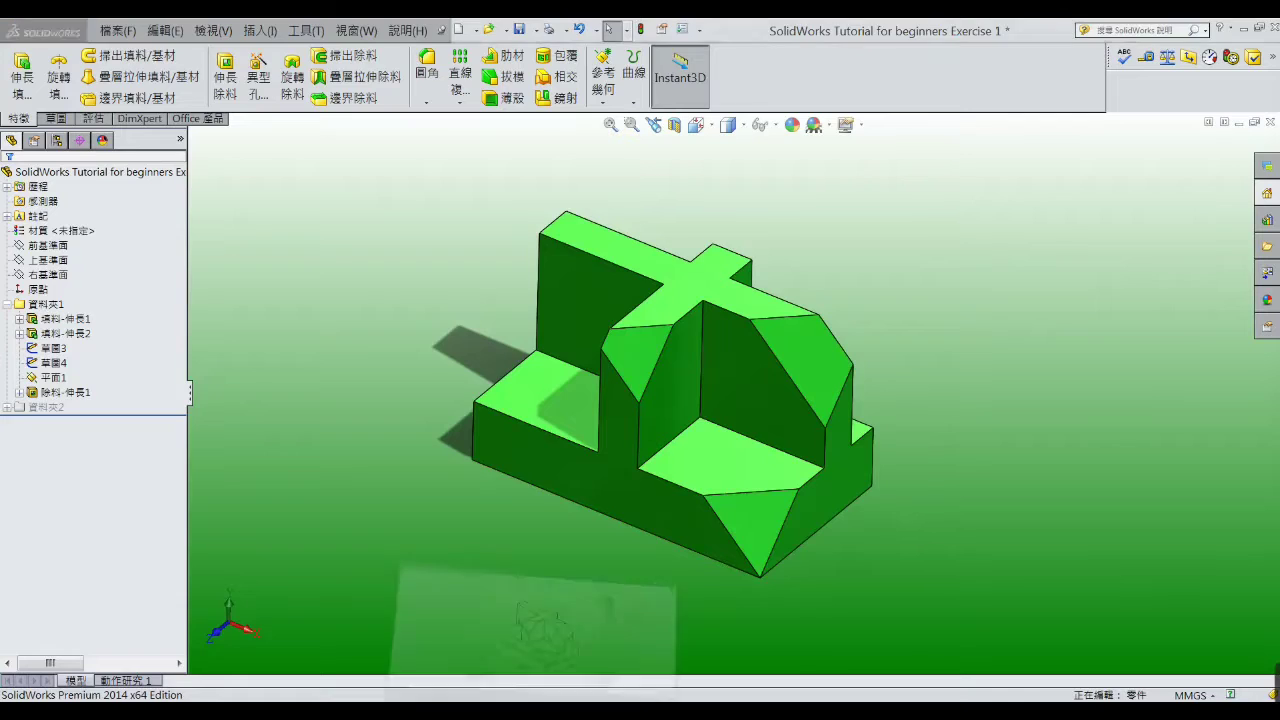
- Review the isometric reference drawing, then minimize Windows Photo Viewer to return to the part
{"action": "left_click", "coordinate": [532, 622]}
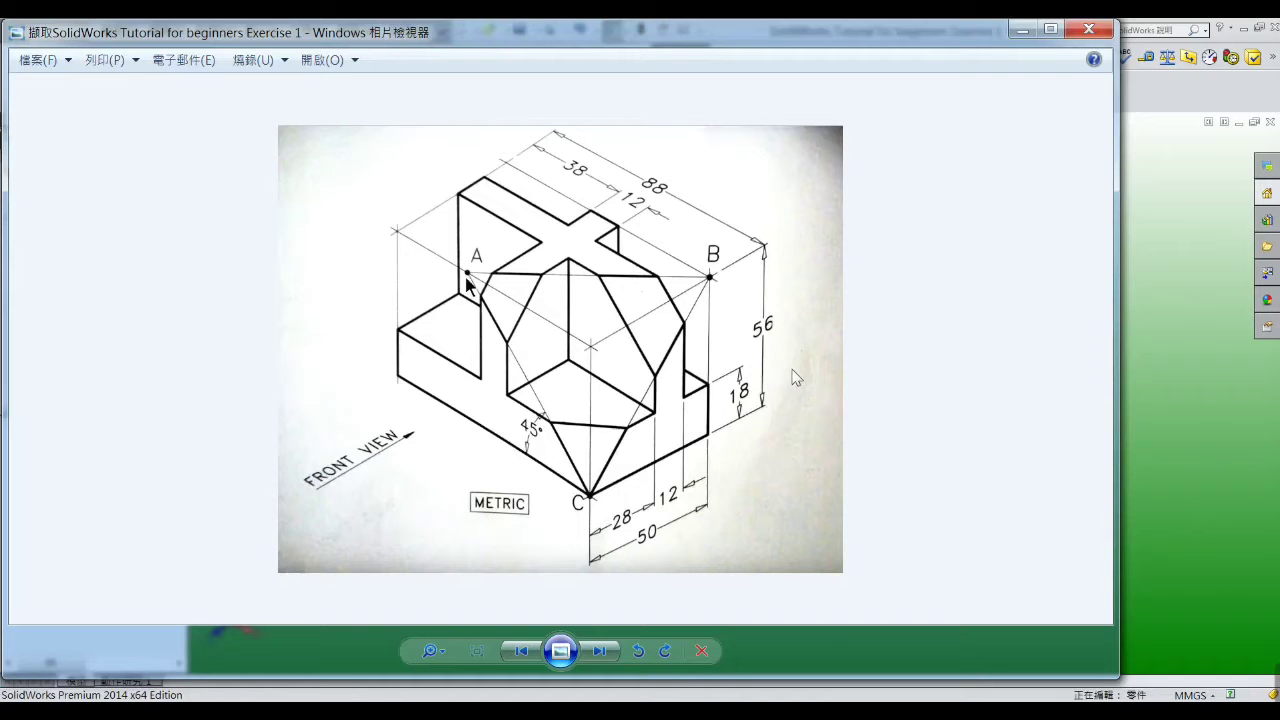
{"action": "left_click", "coordinate": [1021, 31]}
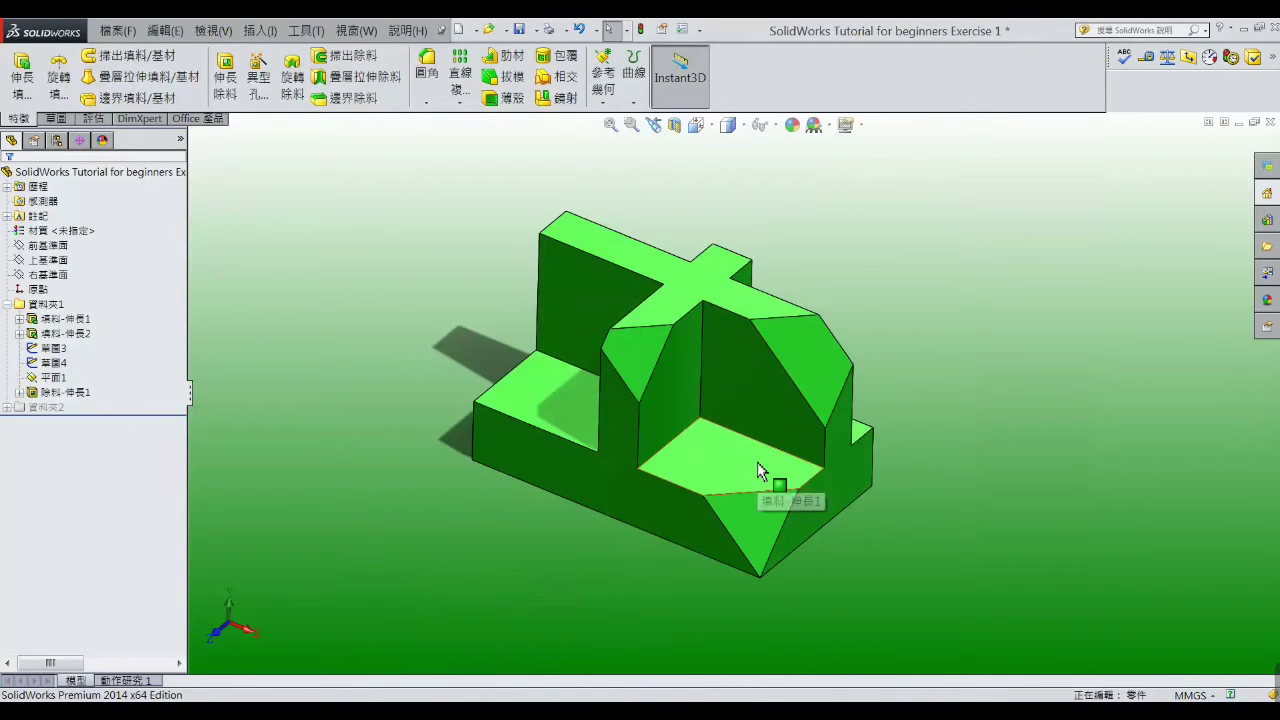
- Roll back before Extrude1 from the base face's context menu and select Top Plane
{"action": "right_click", "coordinate": [706, 462]}
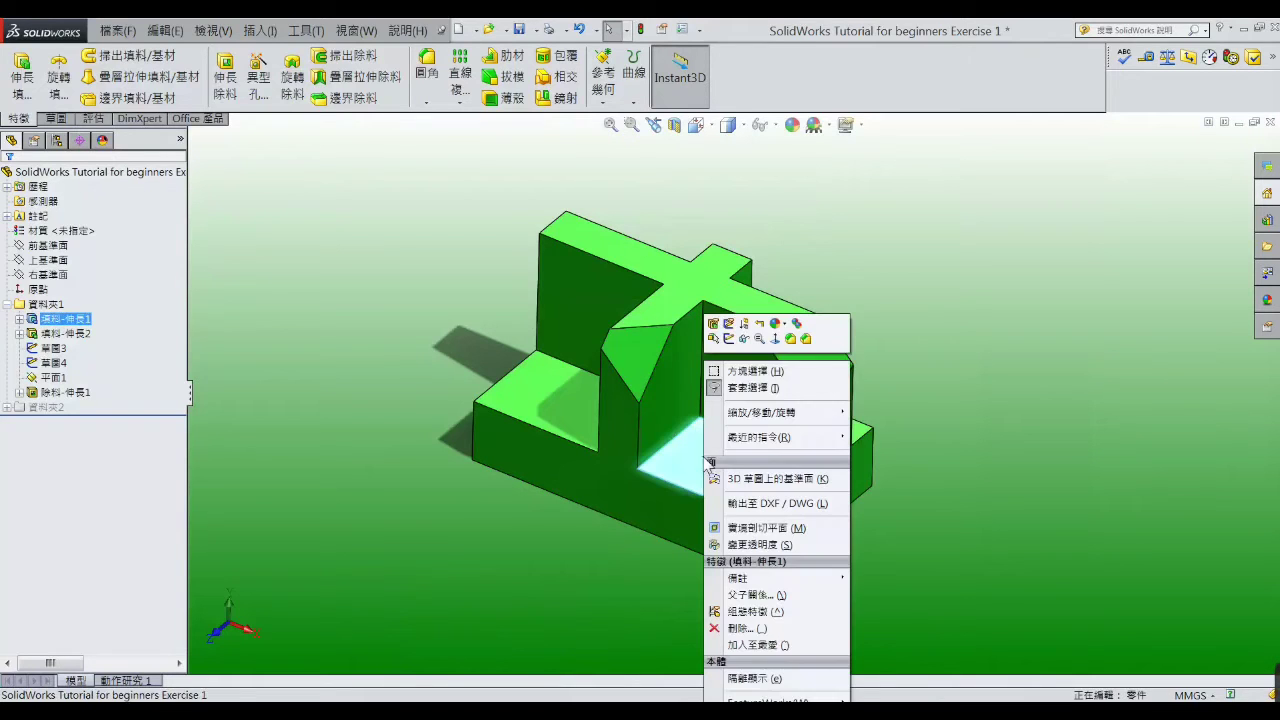
{"action": "left_click", "coordinate": [745, 325]}
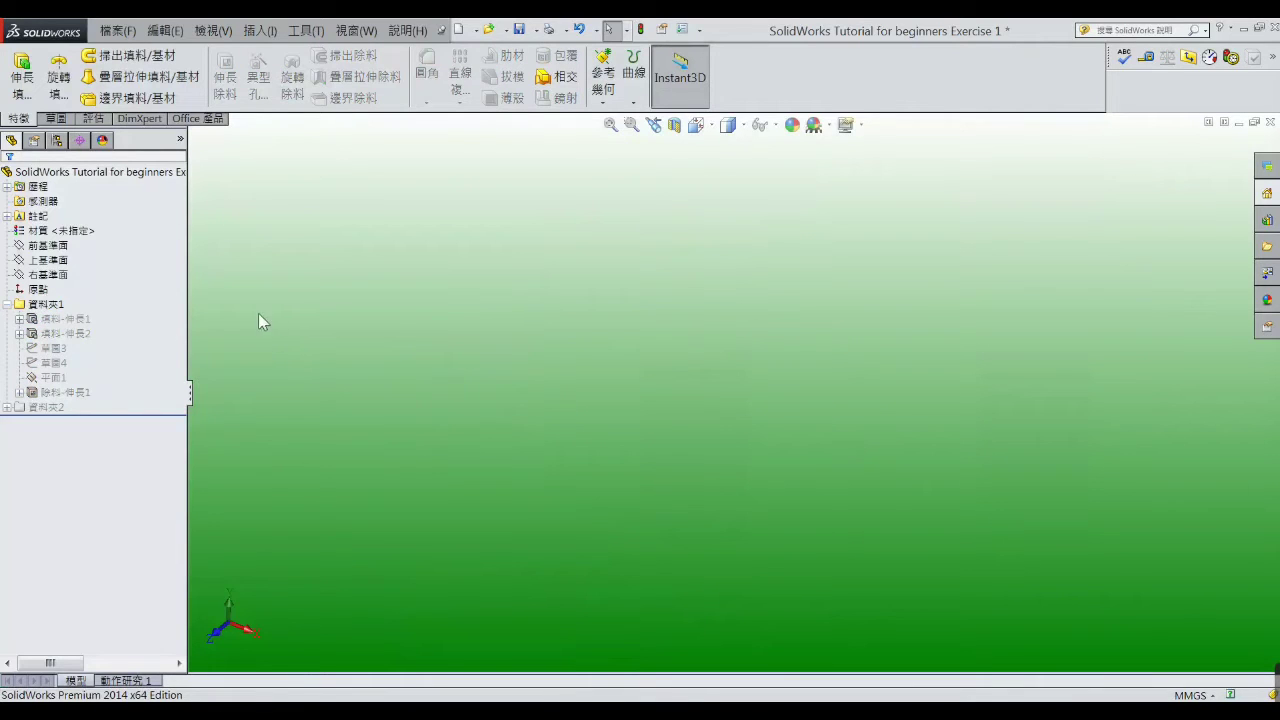
{"action": "left_click", "coordinate": [50, 260]}
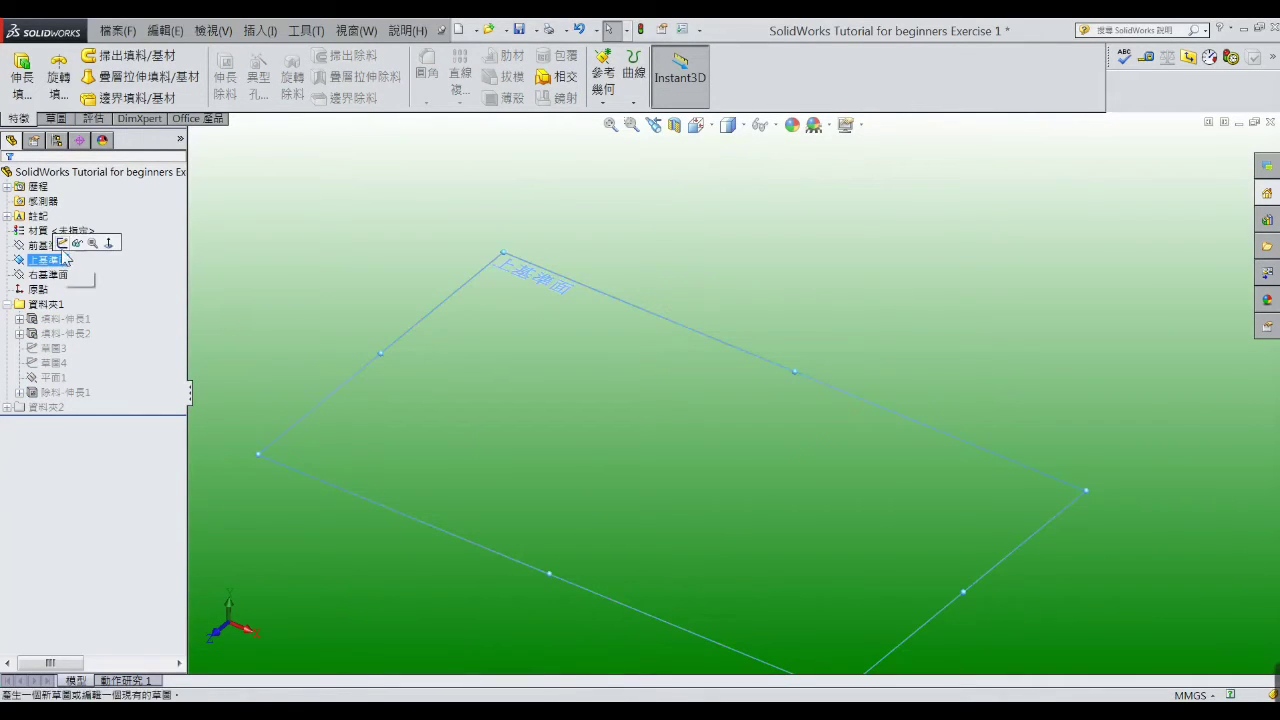
- Start a sketch on Top Plane in Top view and draw a center rectangle at the origin
{"action": "left_click", "coordinate": [61, 243]}
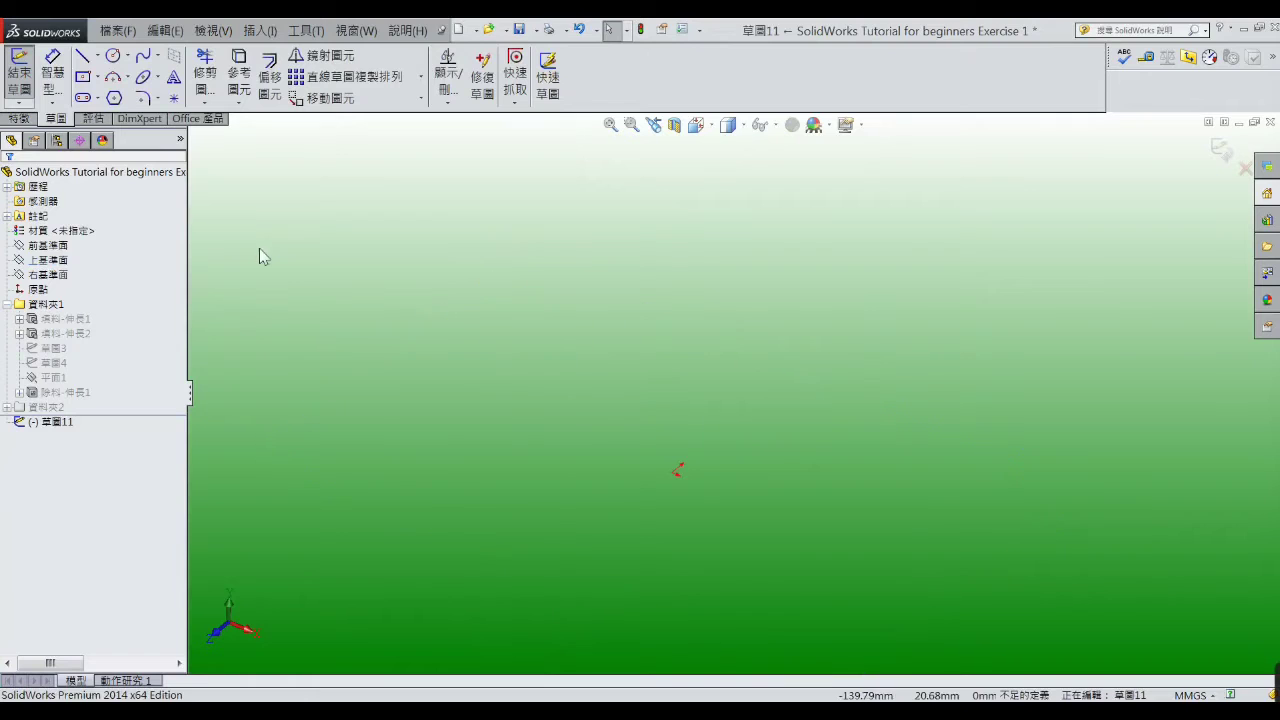
{"action": "left_click", "coordinate": [712, 126]}
{"action": "left_click", "coordinate": [788, 218]}
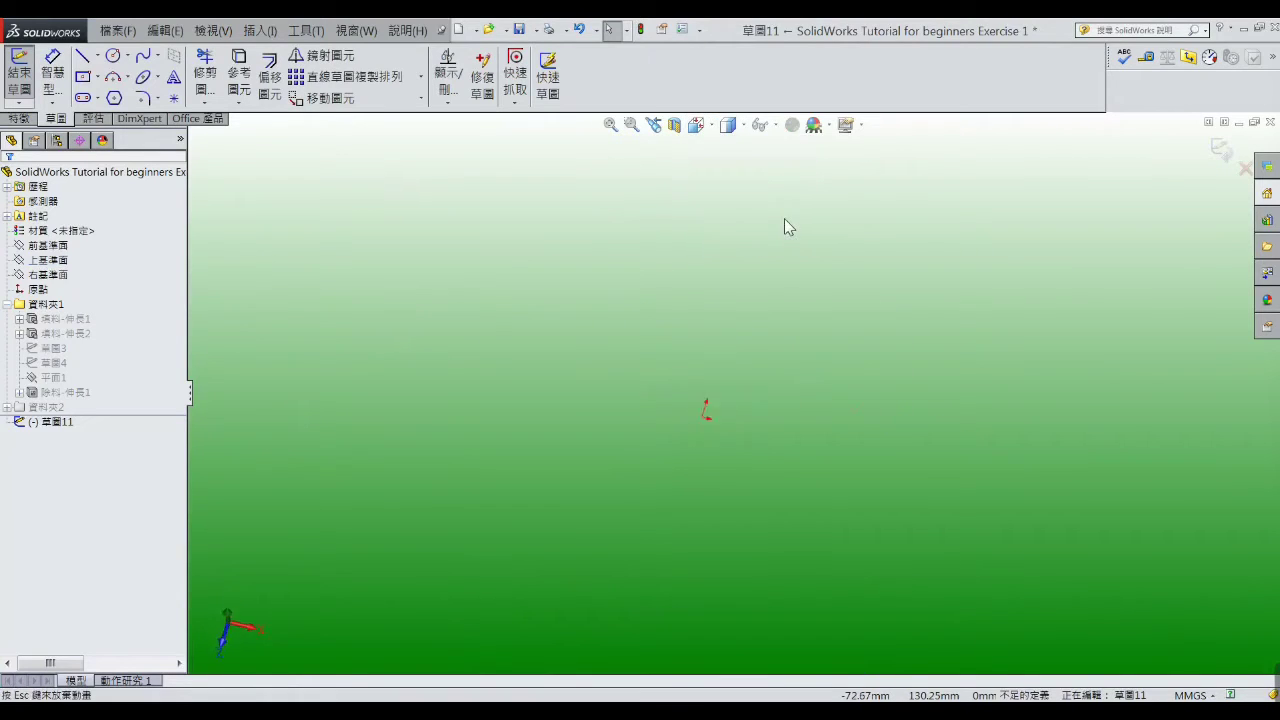
{"action": "left_click", "coordinate": [83, 77]}
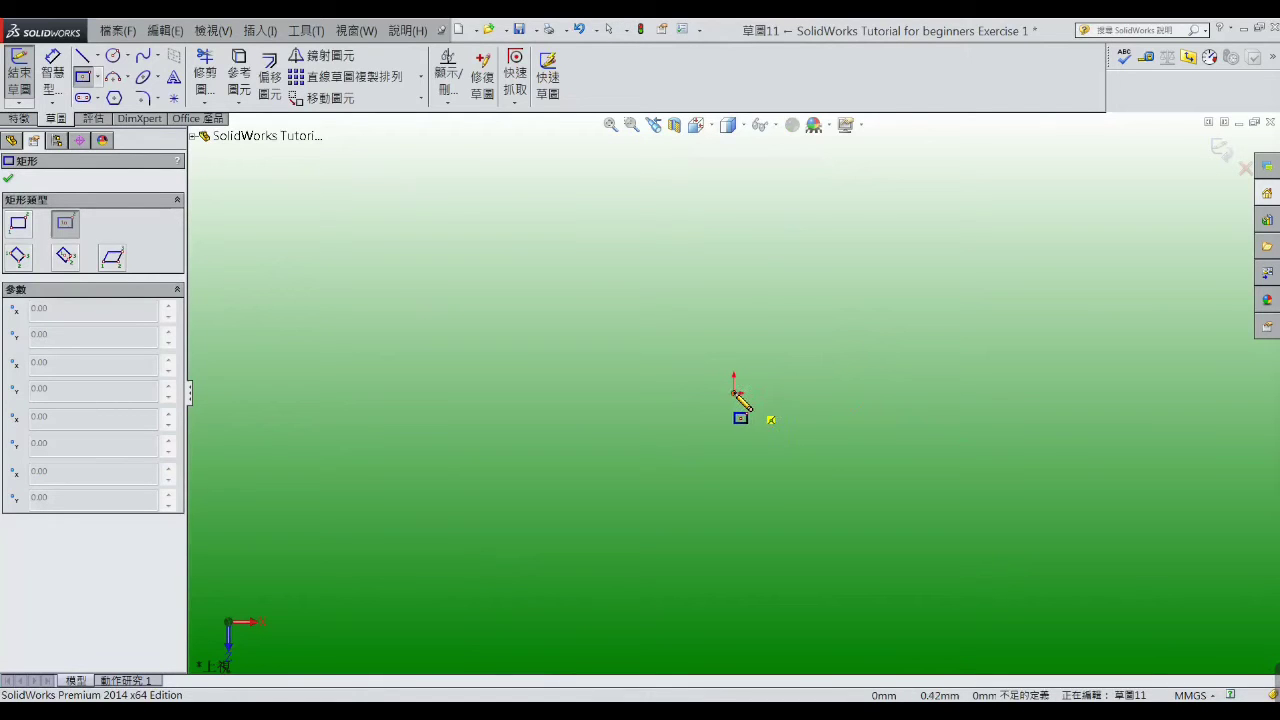
{"action": "left_click_drag", "start_coordinate": [734, 392], "coordinate": [949, 246]}
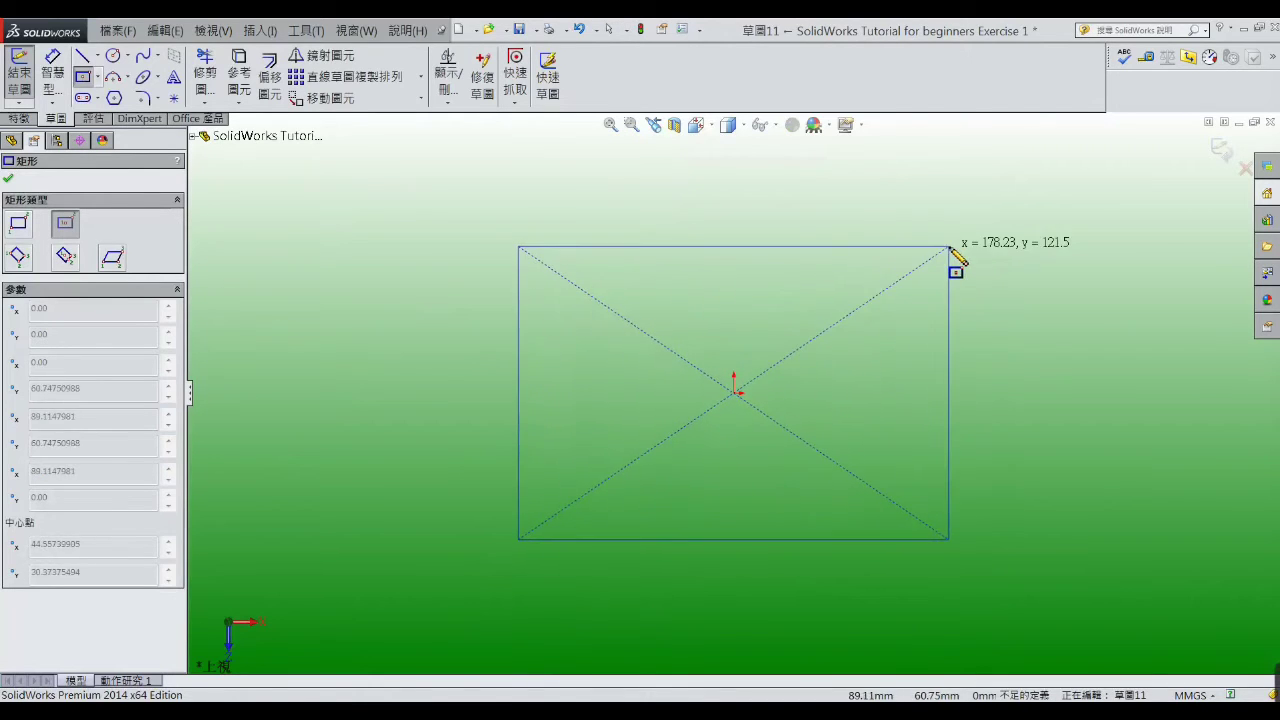
{"action": "right_click", "coordinate": [950, 248]}
{"action": "left_click", "coordinate": [975, 254]}
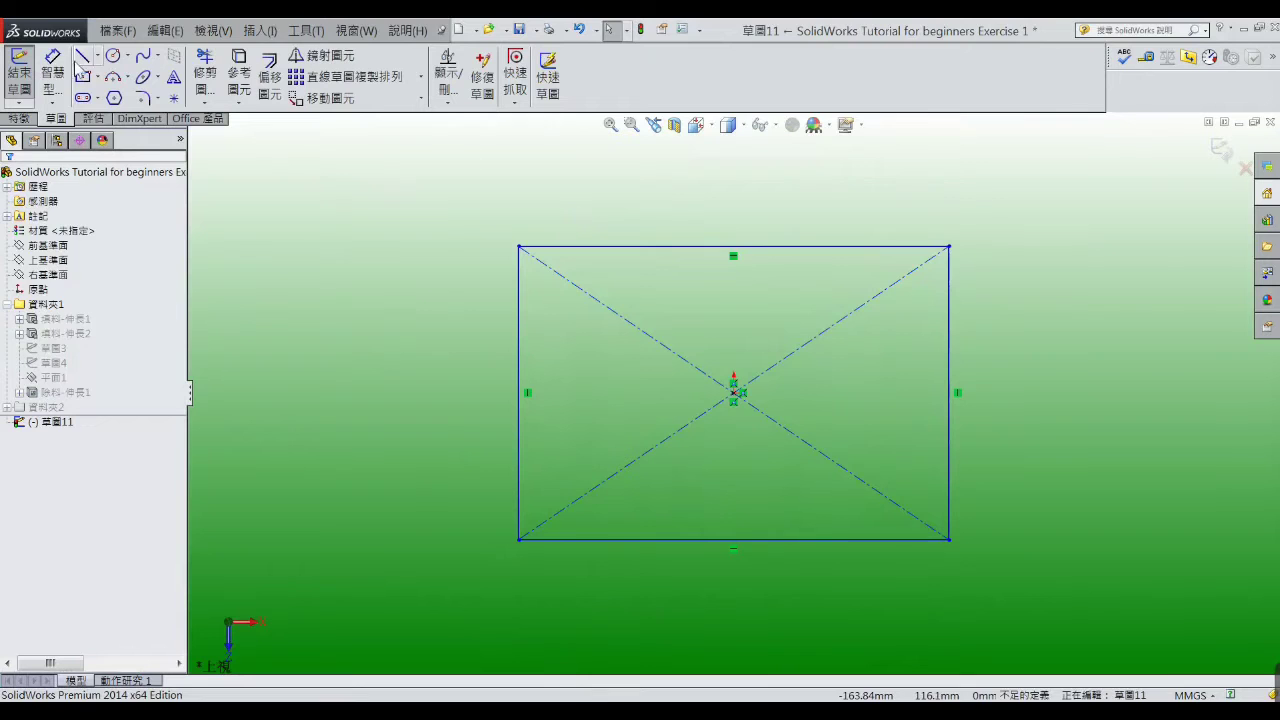
- Dimension the rectangle 88 mm wide and 50 mm tall
{"action": "left_click", "coordinate": [752, 248]}
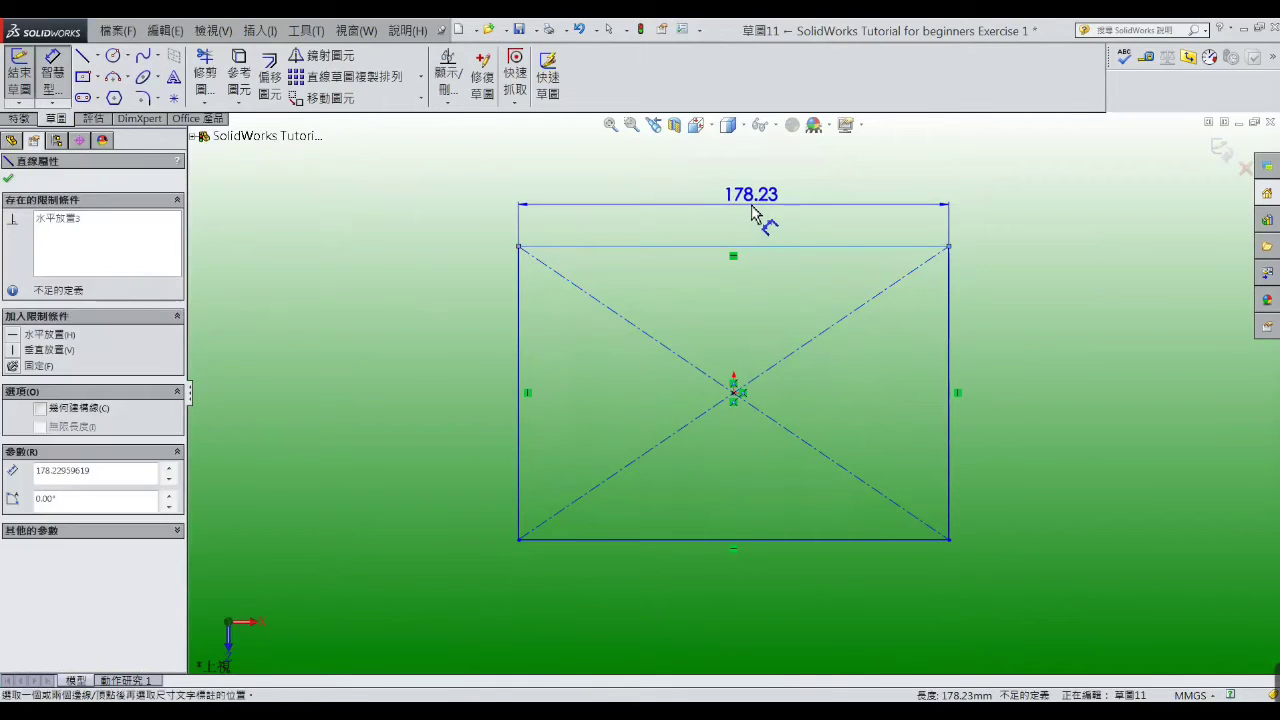
{"action": "left_click", "coordinate": [758, 218]}
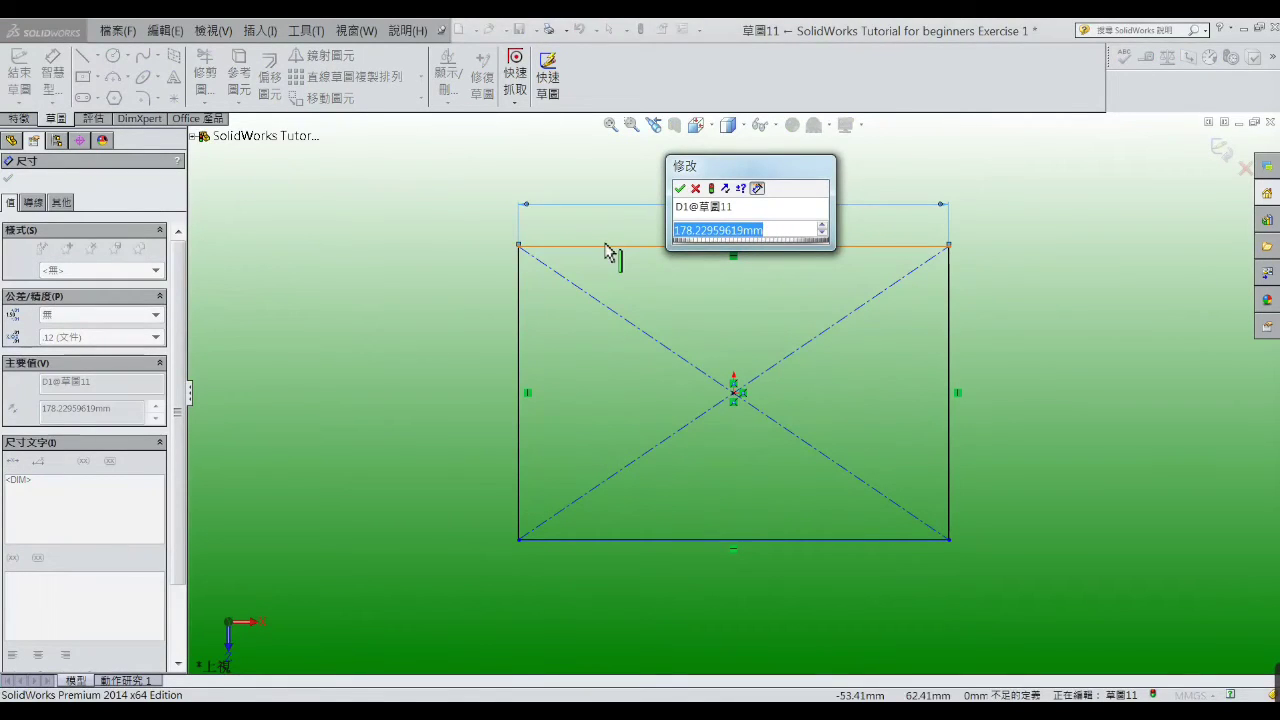
{"action": "type", "text": "88"}
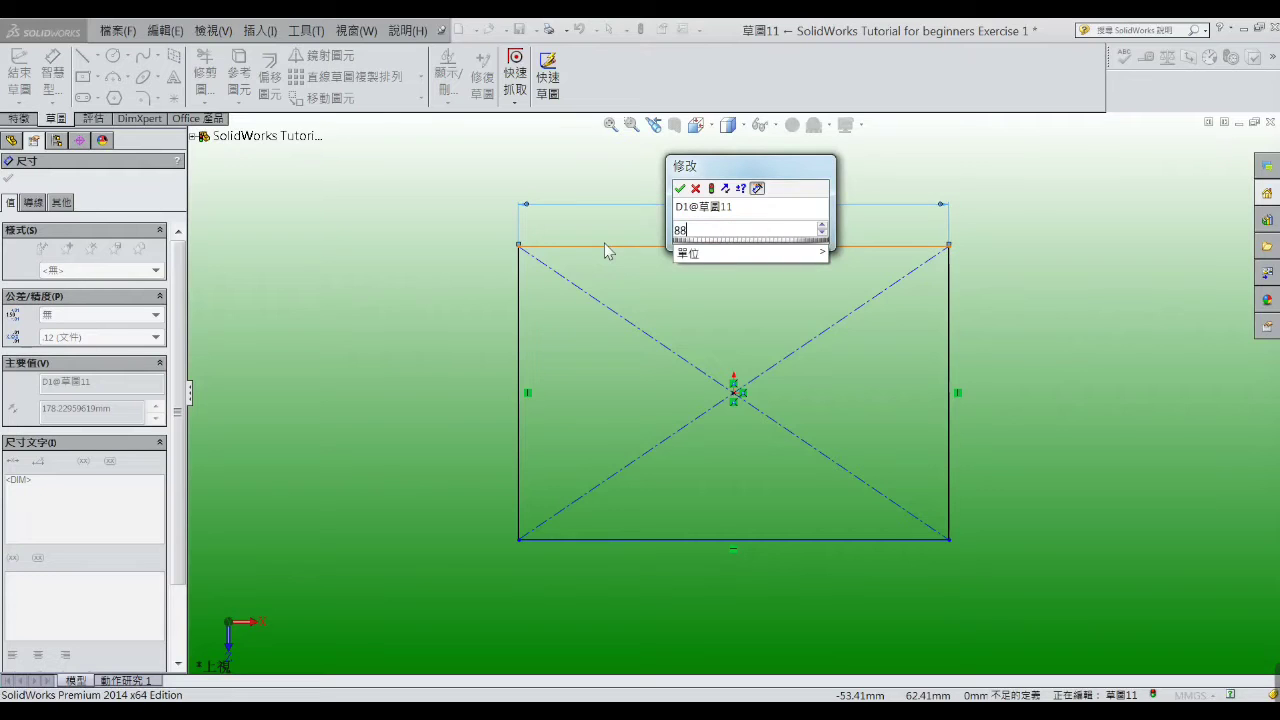
{"action": "key", "text": "Return"}
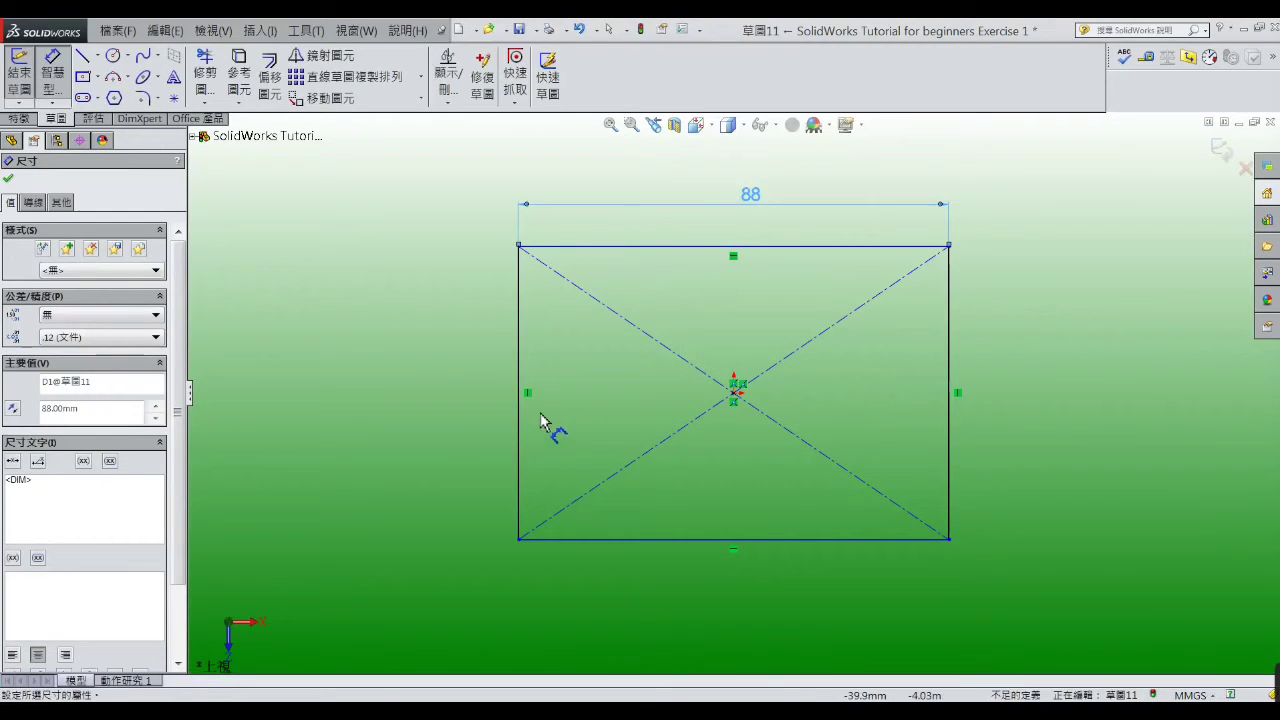
{"action": "left_click", "coordinate": [519, 432]}
{"action": "left_click", "coordinate": [489, 452]}
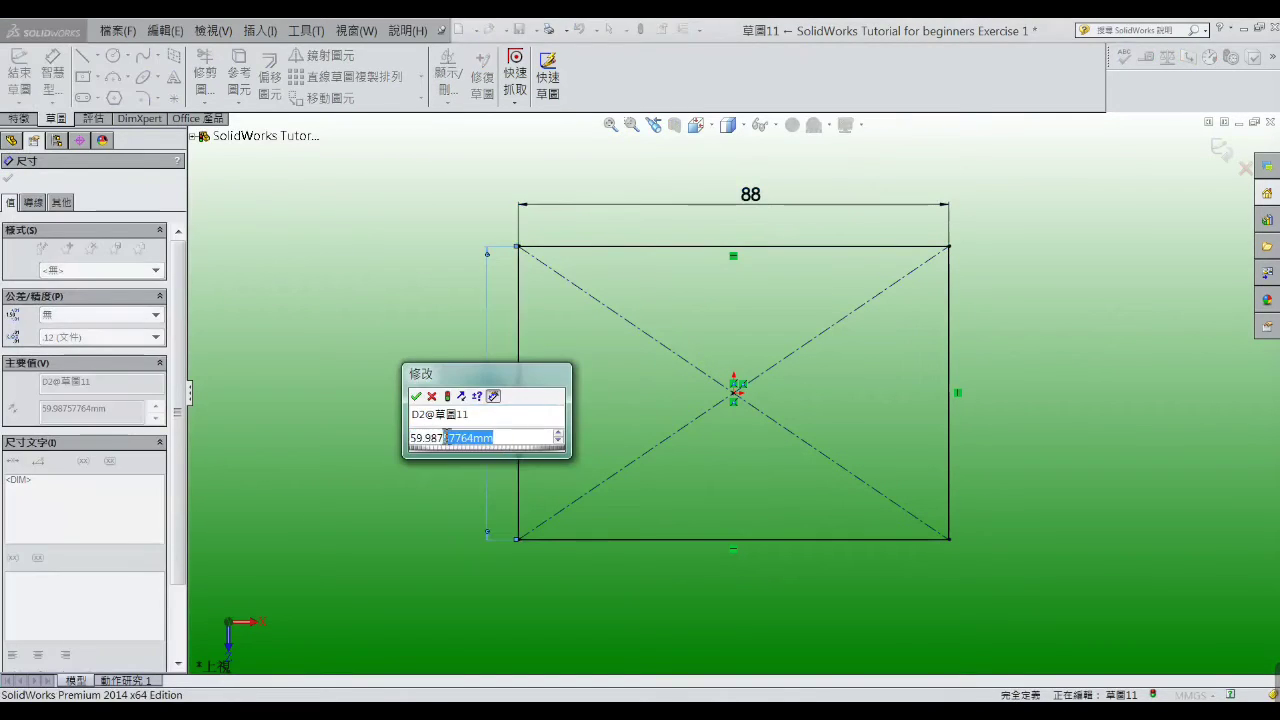
{"action": "type", "text": "50"}
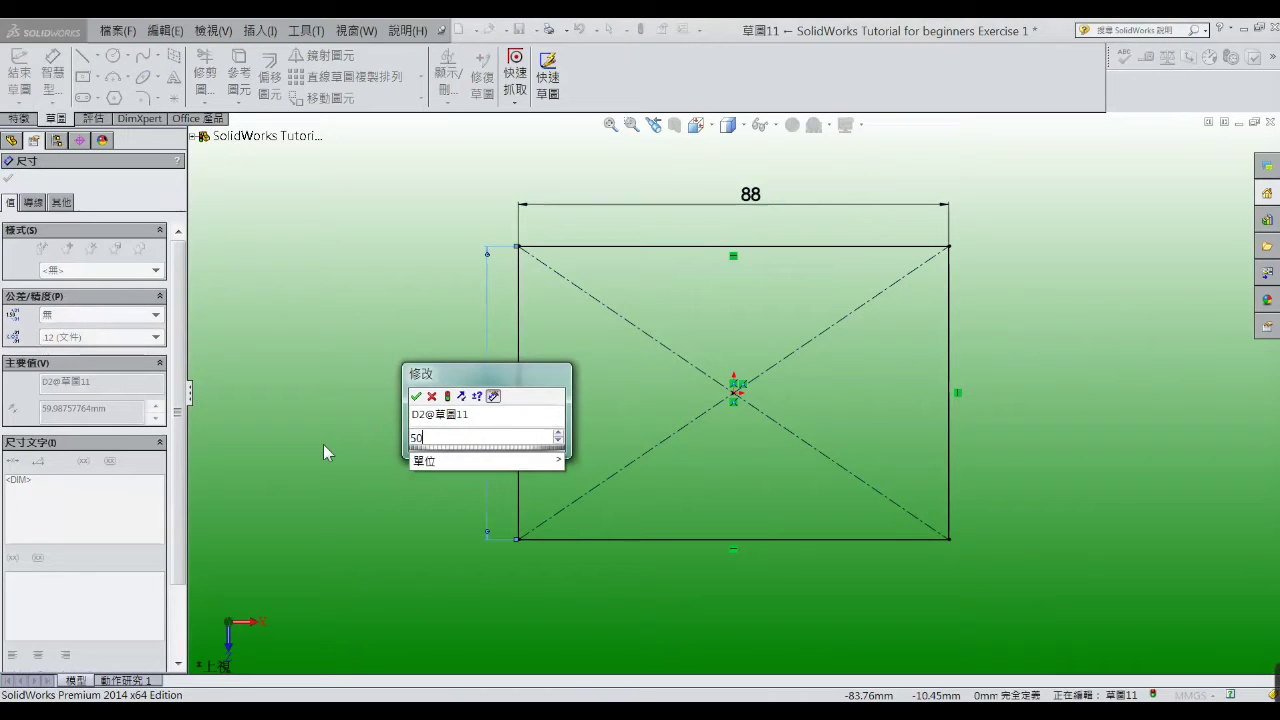
{"action": "key", "text": "Return"}
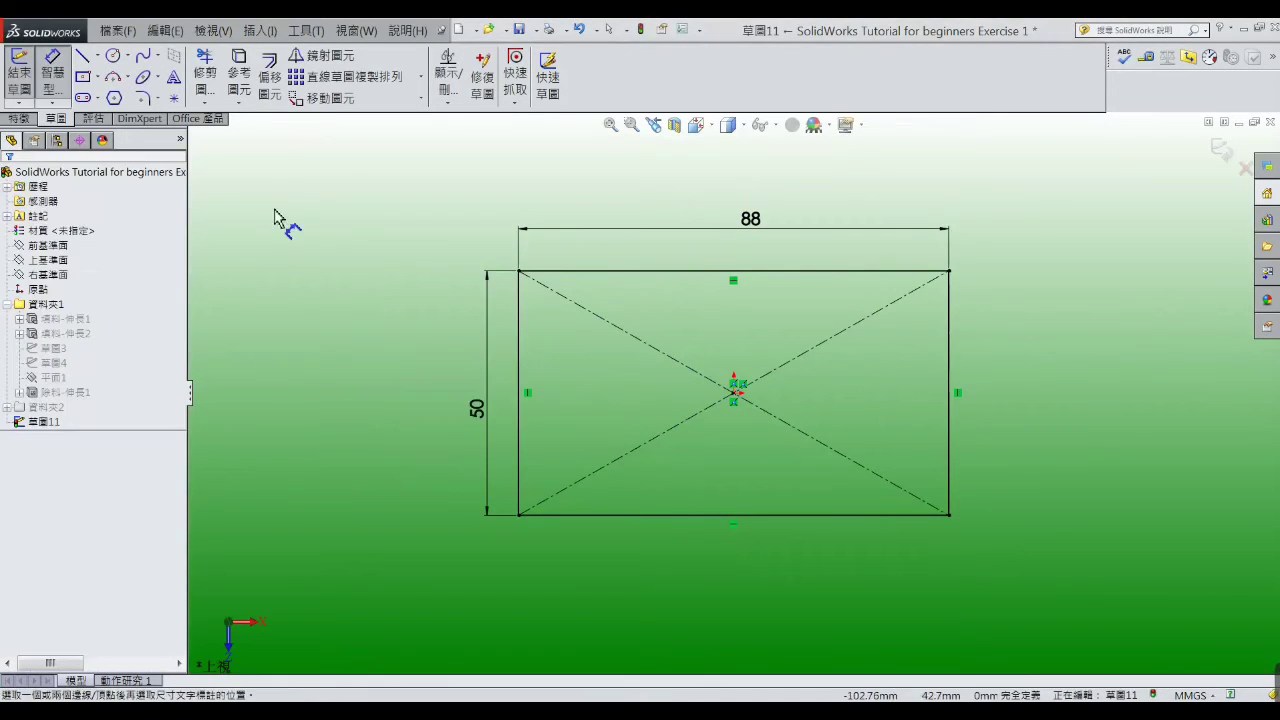
- Draw two corner rectangles forming a horizontal and a vertical strip across the outline
{"action": "left_click", "coordinate": [82, 77]}
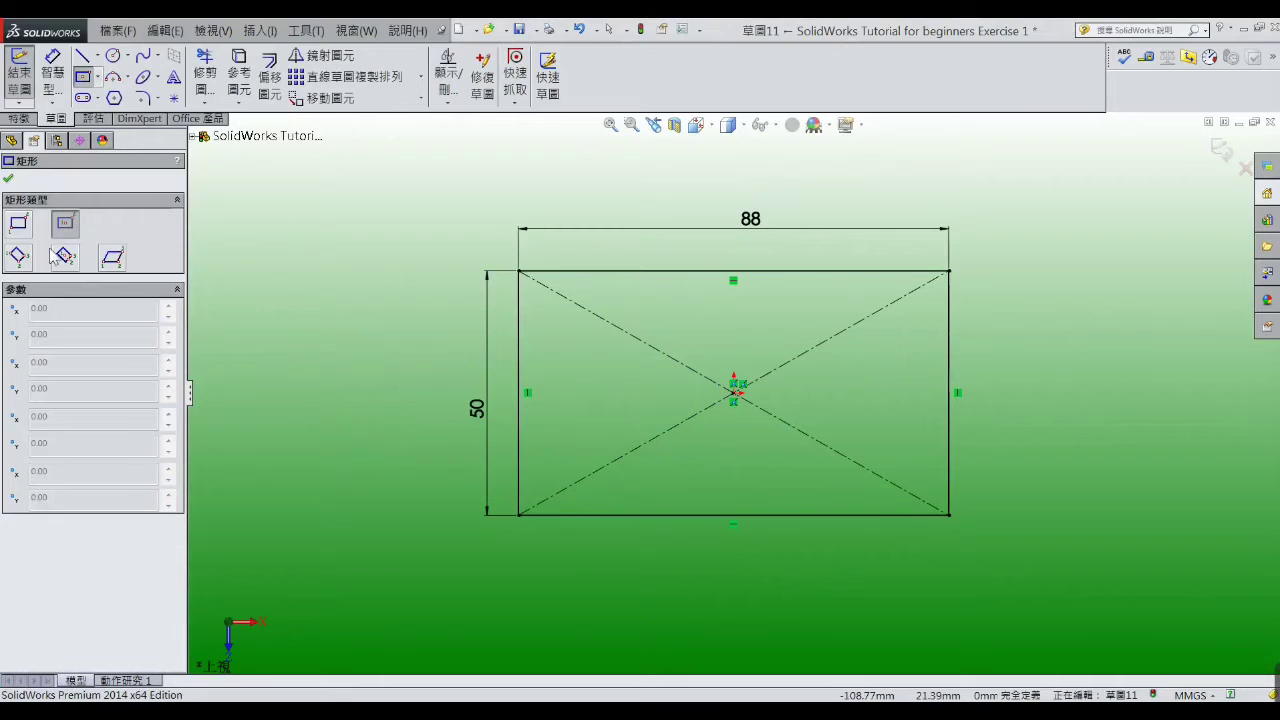
{"action": "left_click", "coordinate": [16, 228]}
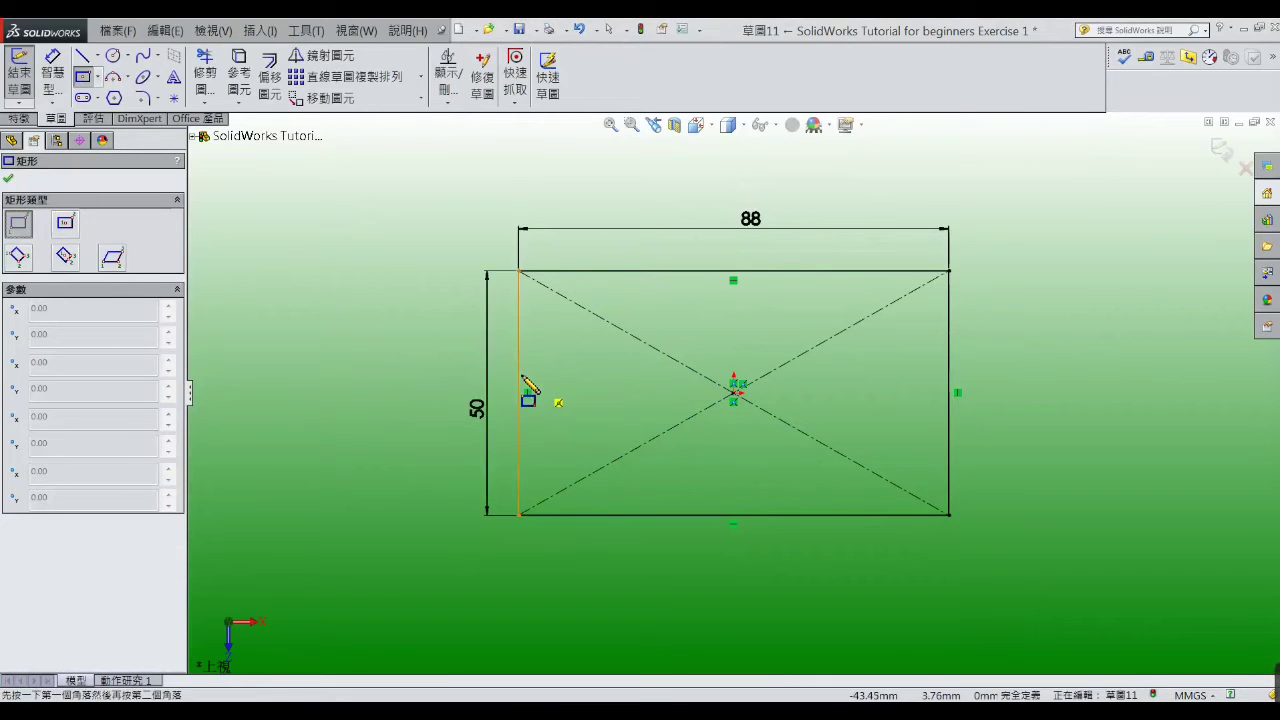
{"action": "left_click", "coordinate": [518, 368]}
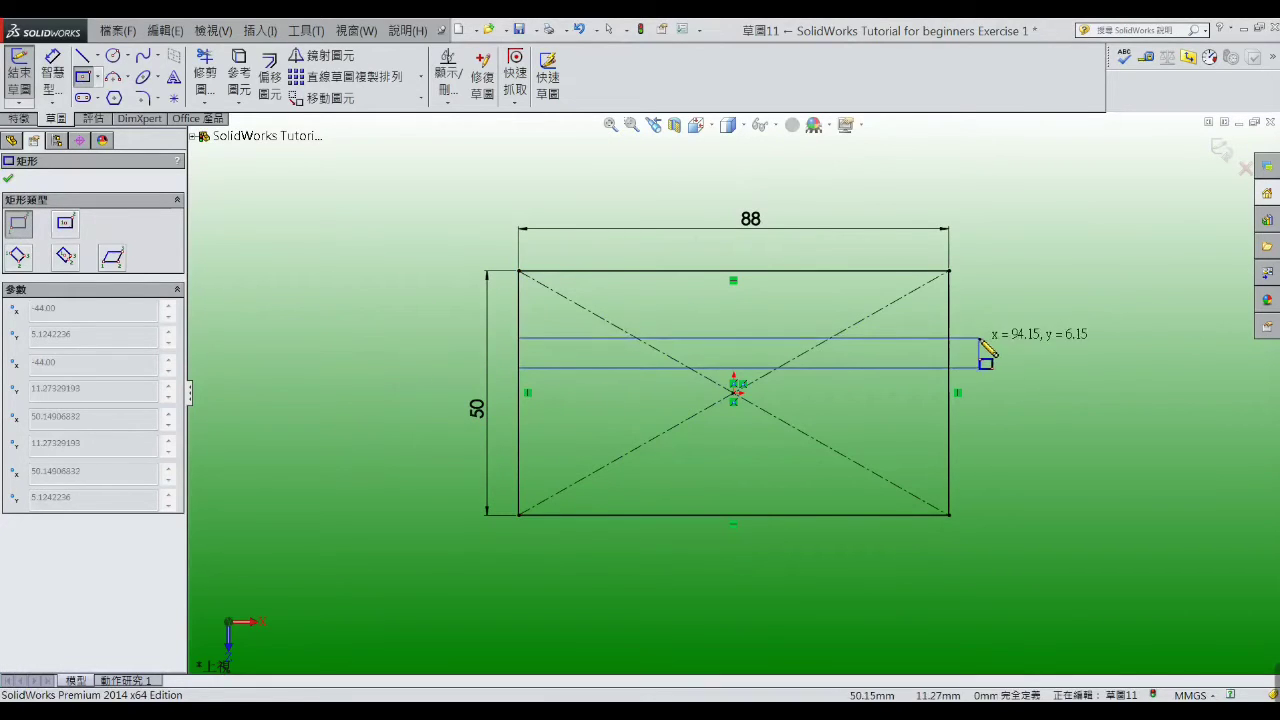
{"action": "left_click", "coordinate": [953, 328]}
{"action": "right_click", "coordinate": [953, 328]}
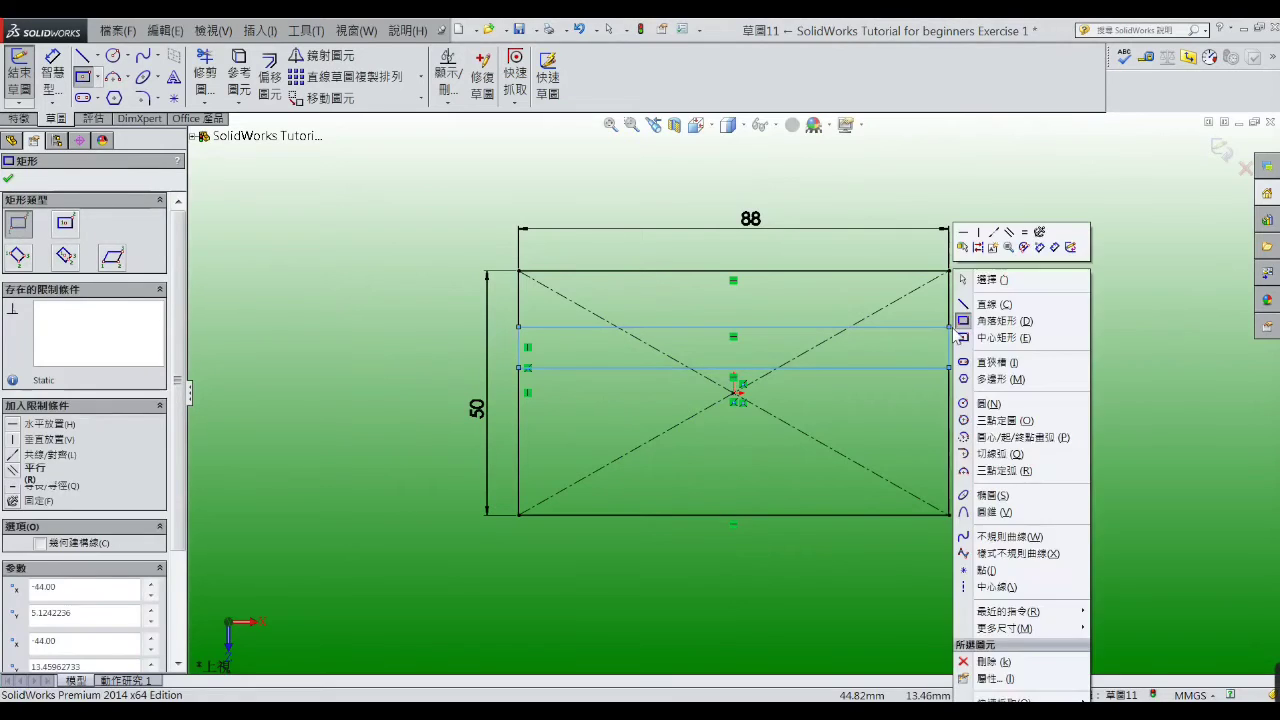
{"action": "left_click", "coordinate": [980, 277]}
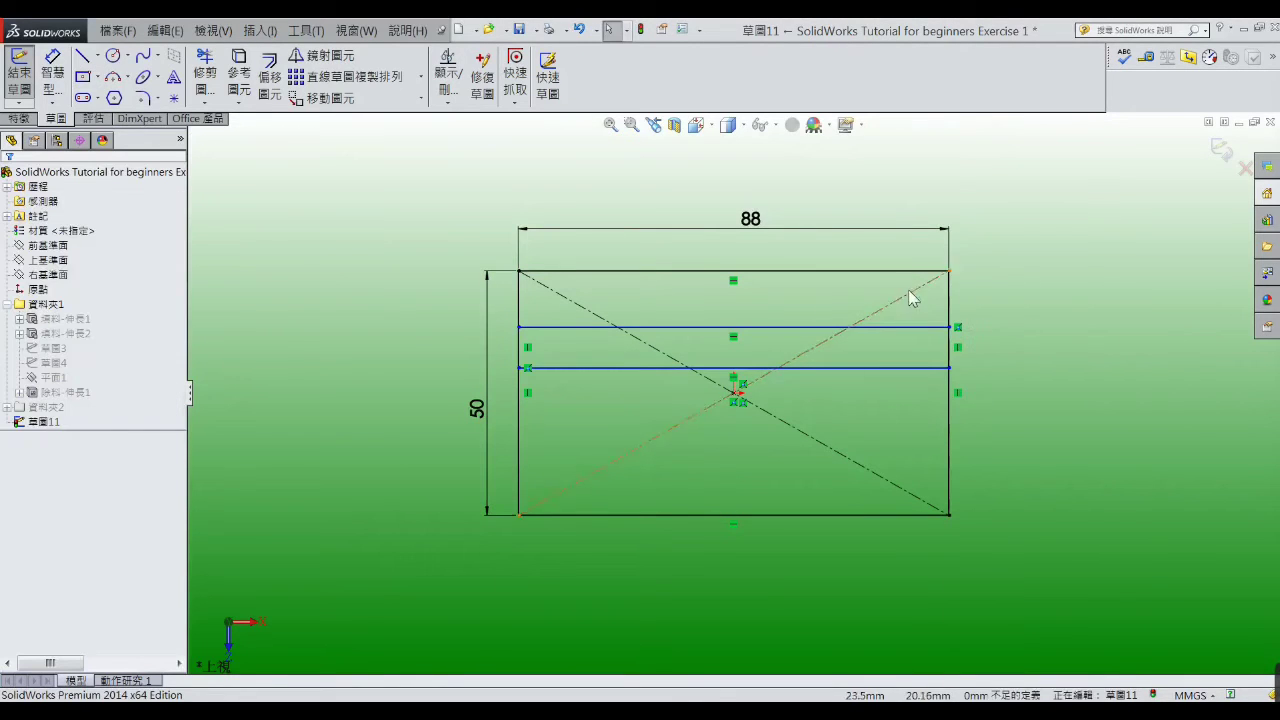
{"action": "left_click", "coordinate": [82, 78]}
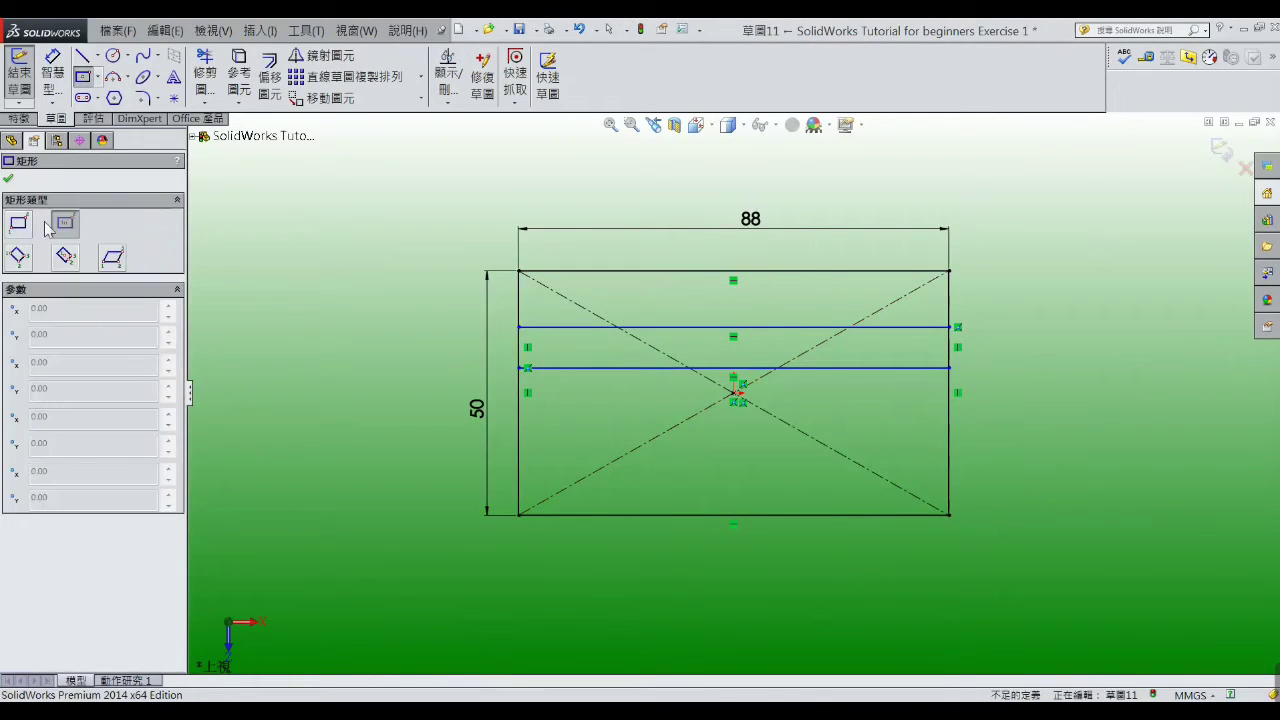
{"action": "left_click", "coordinate": [697, 271]}
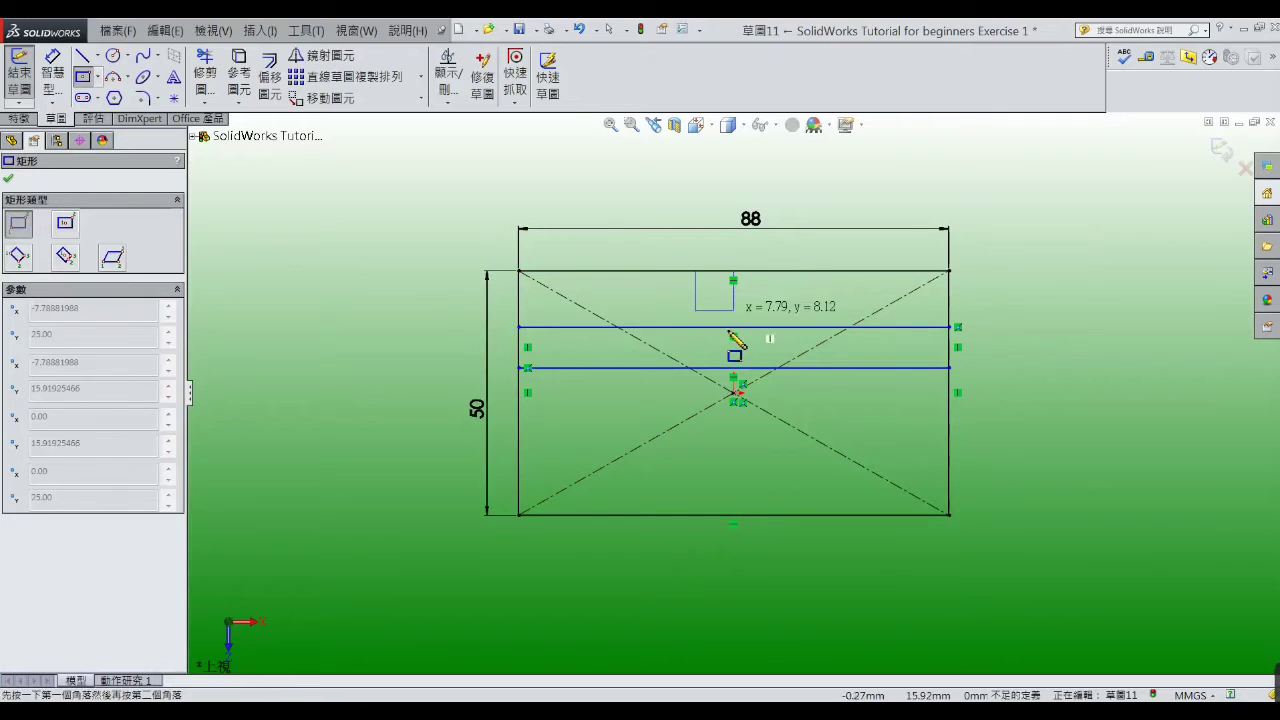
{"action": "left_click", "coordinate": [745, 515]}
{"action": "right_click", "coordinate": [745, 515]}
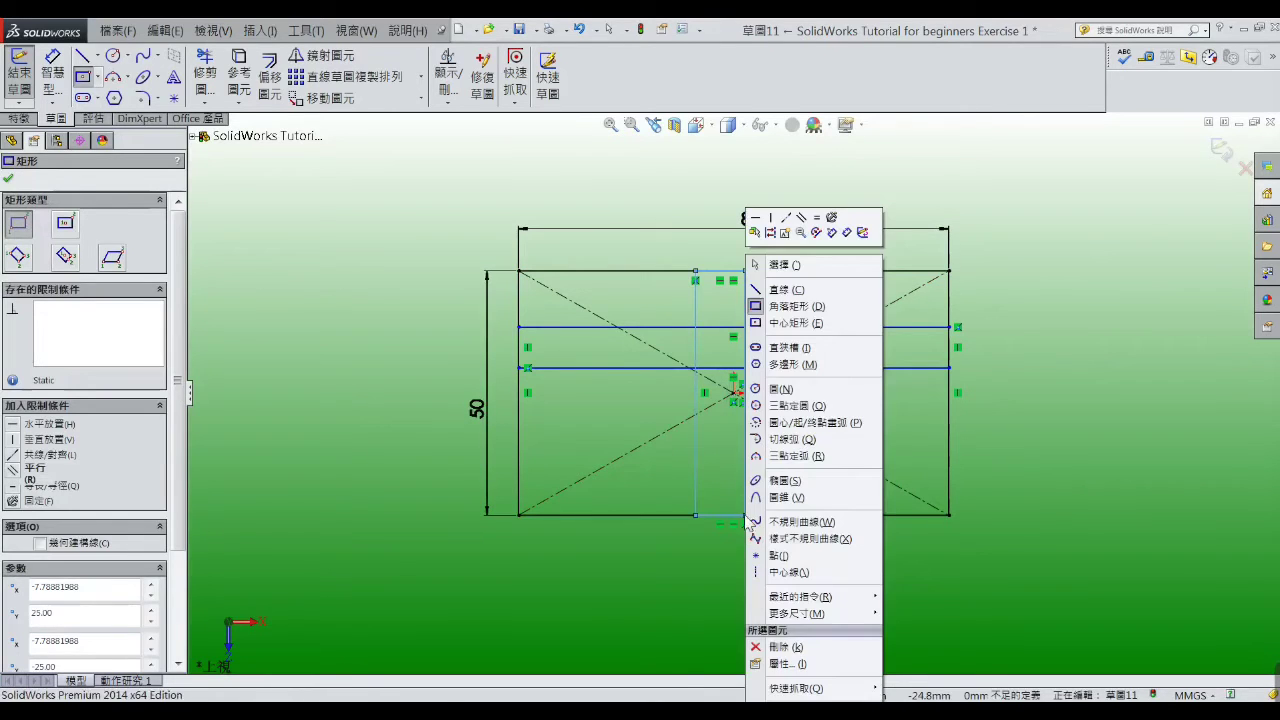
{"action": "left_click", "coordinate": [775, 263]}
- Dimension both the vertical and horizontal strips 12 mm wide
{"action": "left_click", "coordinate": [52, 70]}
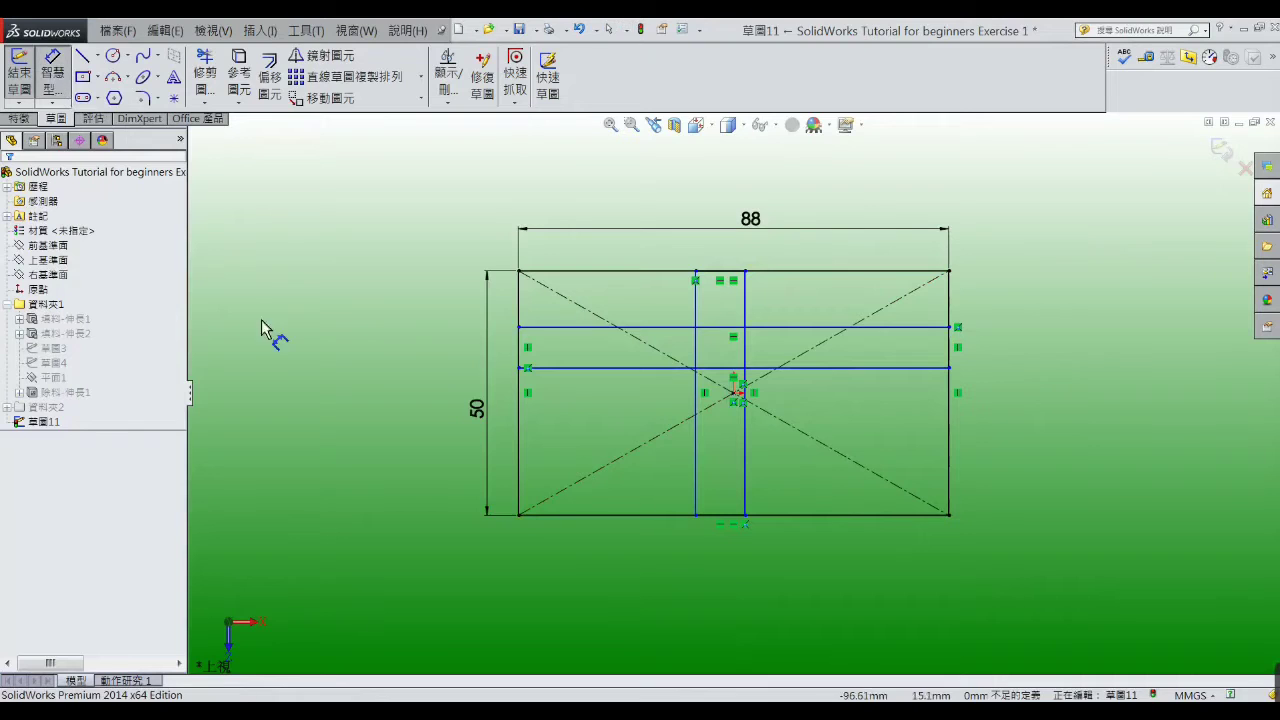
{"action": "left_click", "coordinate": [744, 474]}
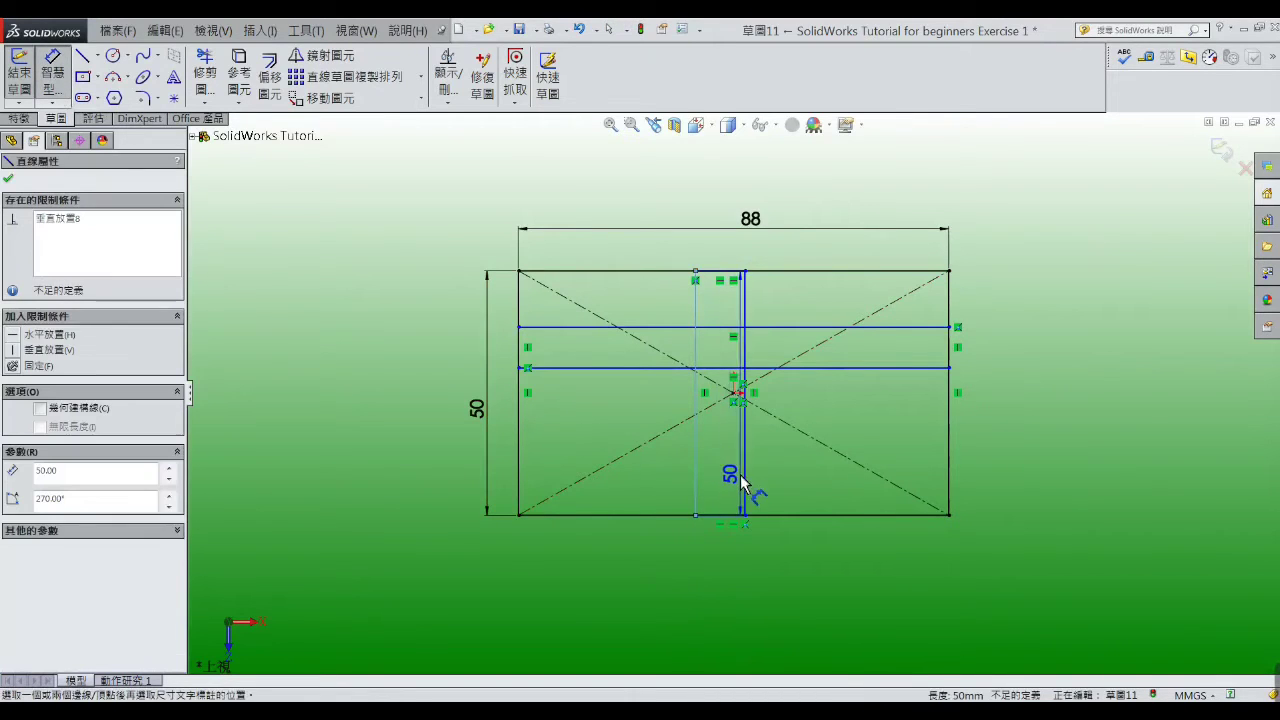
{"action": "left_click", "coordinate": [697, 455]}
{"action": "left_click", "coordinate": [724, 450]}
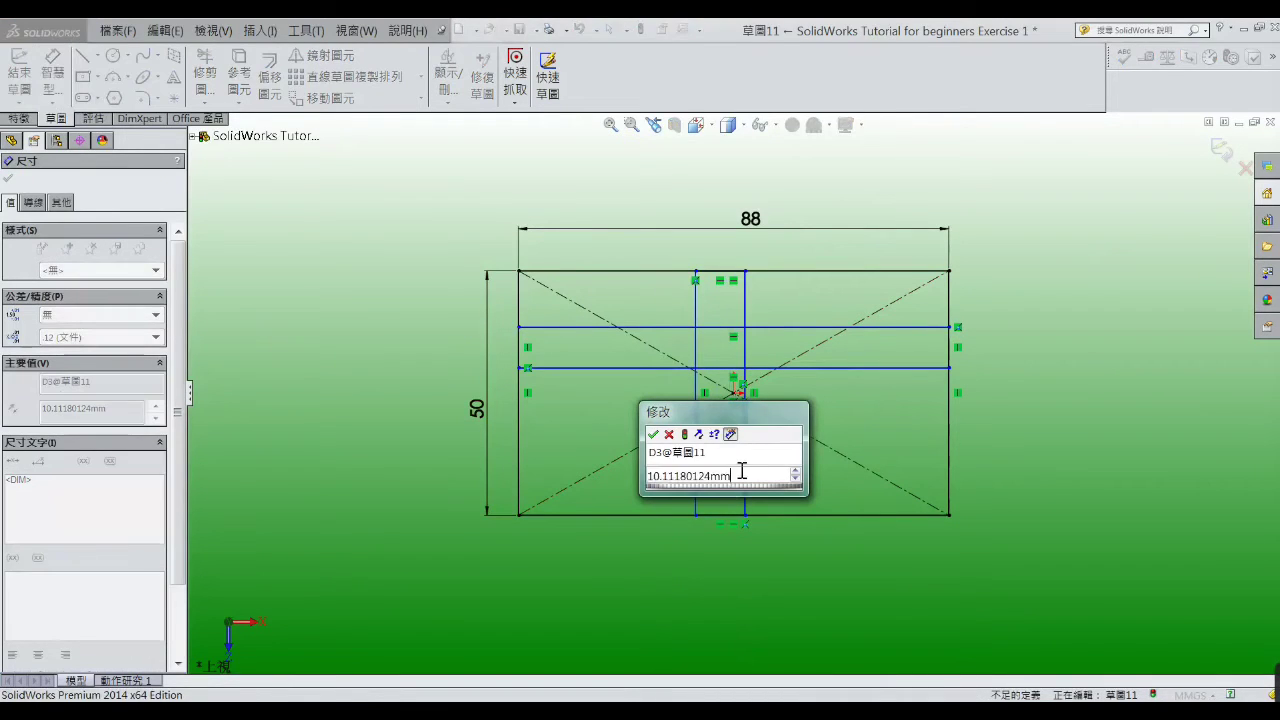
{"action": "type", "text": "12"}
{"action": "key", "text": "Return"}
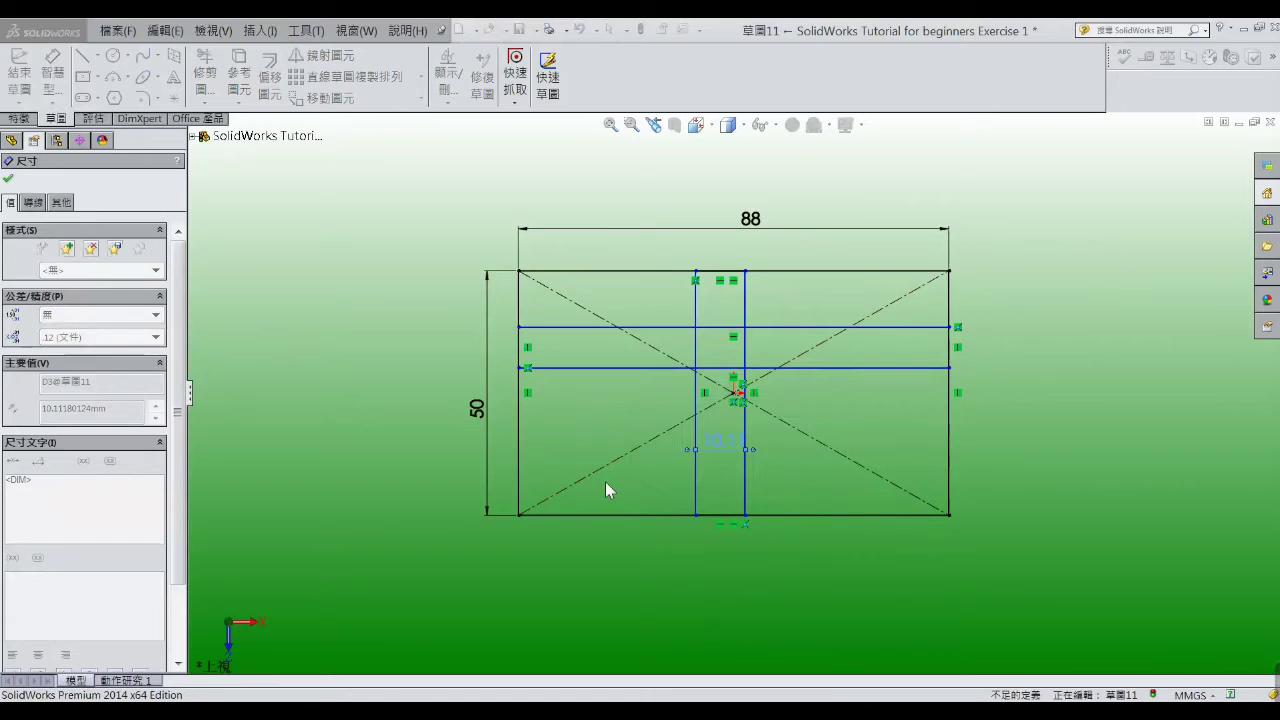
{"action": "left_click", "coordinate": [563, 328]}
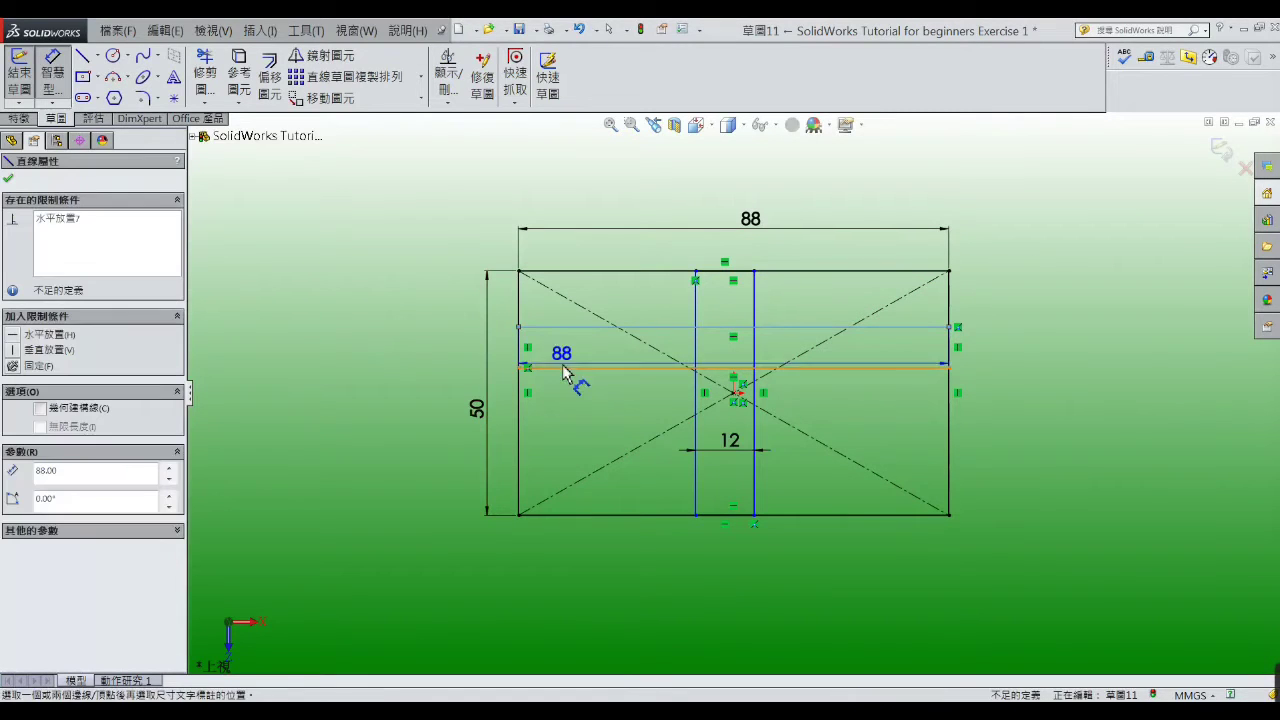
{"action": "left_click", "coordinate": [564, 368]}
{"action": "left_click", "coordinate": [566, 349]}
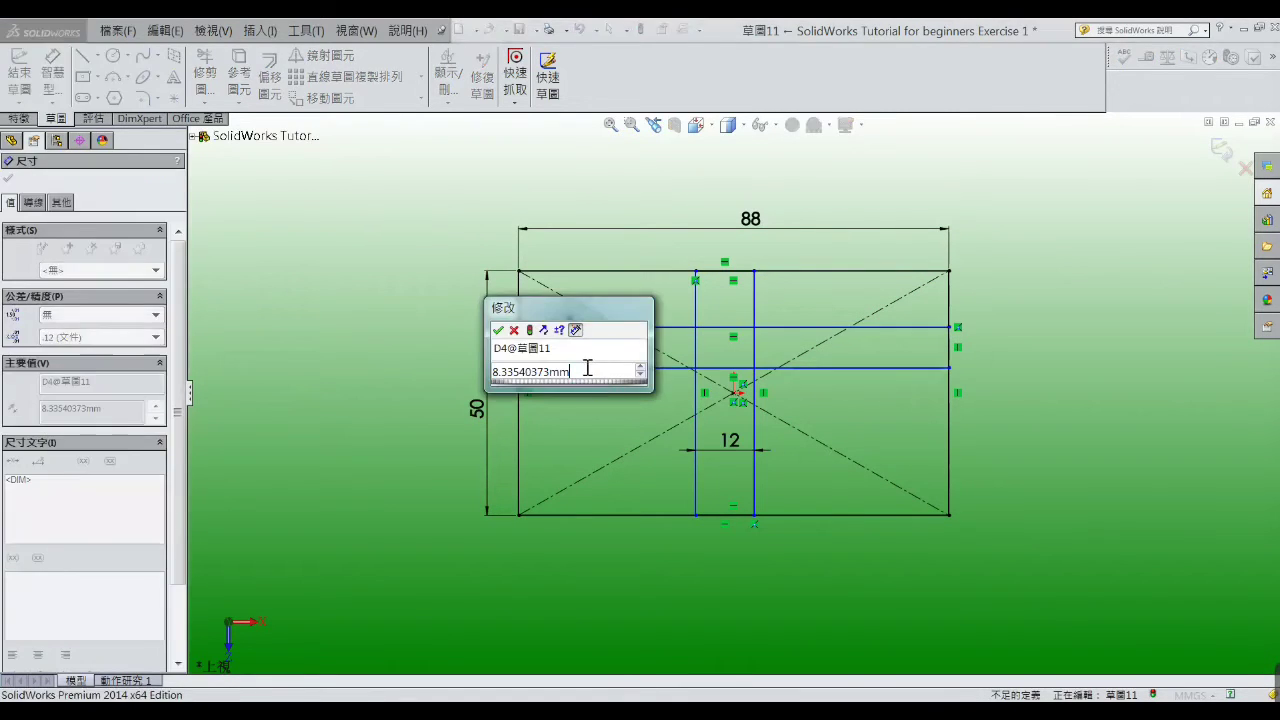
{"action": "type", "text": "12"}
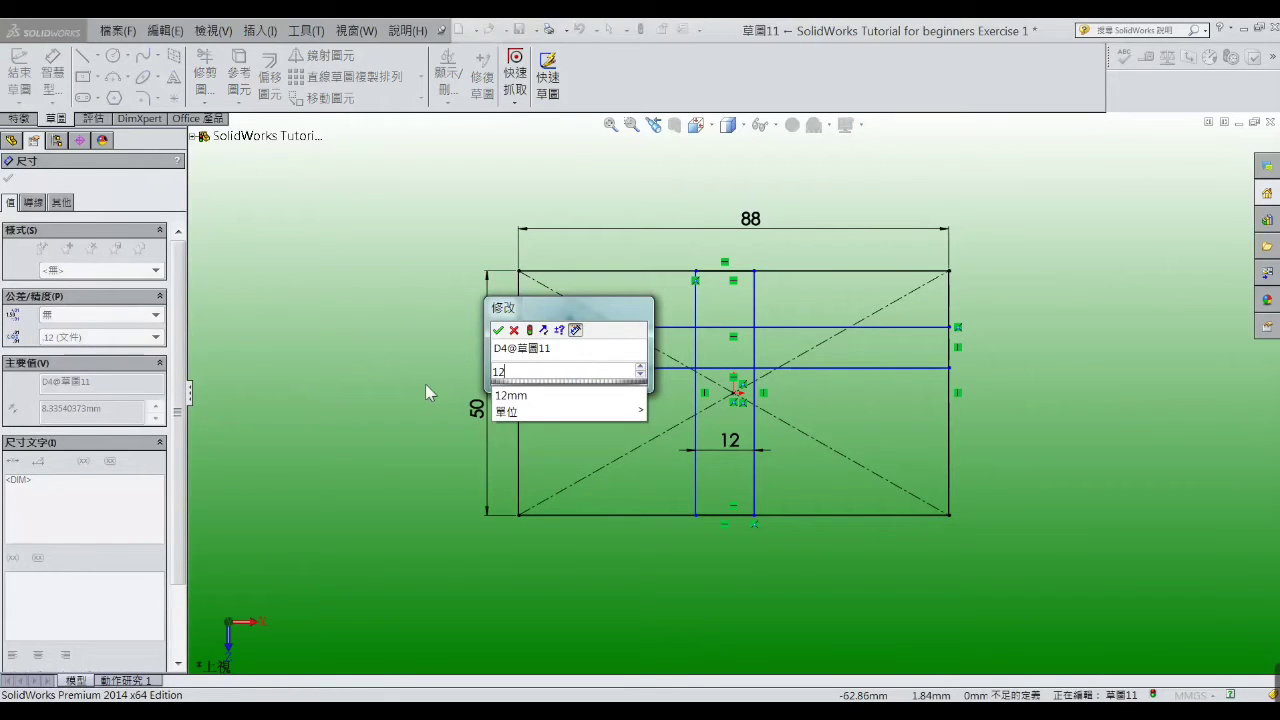
{"action": "key", "text": "Return"}
- Place the vertical strip 38 mm from the left and the horizontal strip 28 mm from the bottom
{"action": "left_click", "coordinate": [384, 358]}
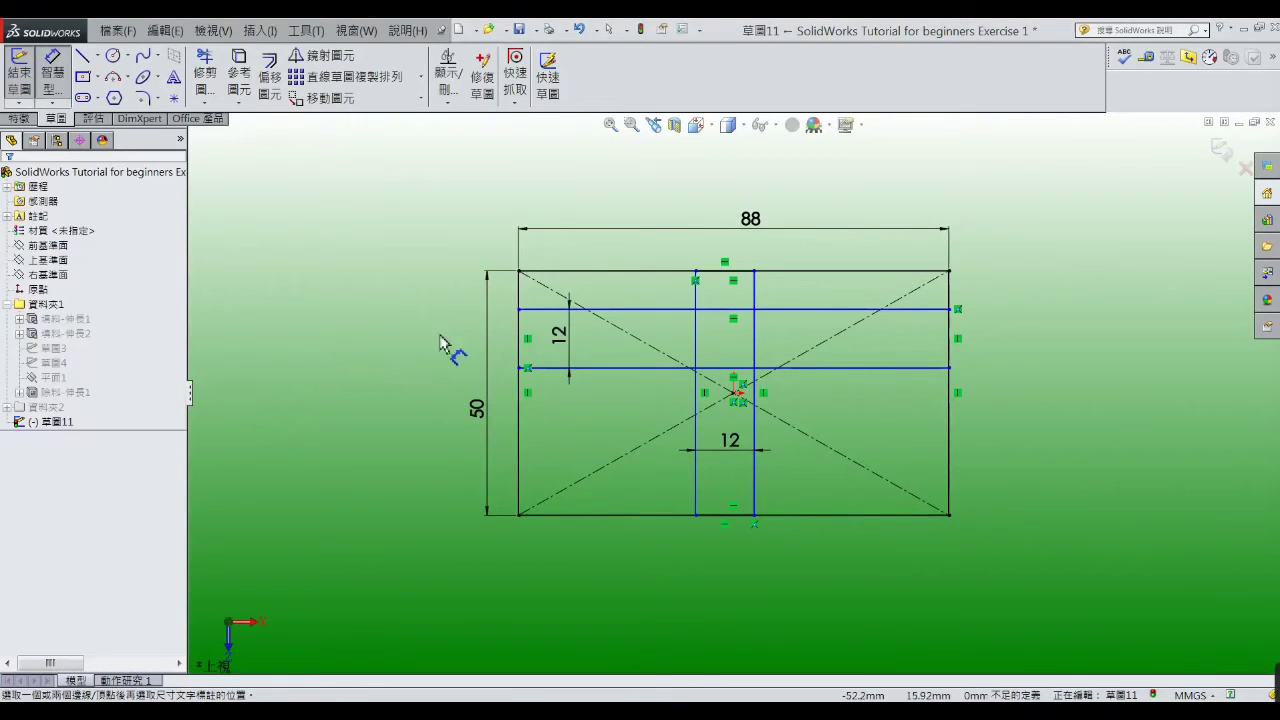
{"action": "left_click", "coordinate": [521, 293]}
{"action": "left_click", "coordinate": [695, 290]}
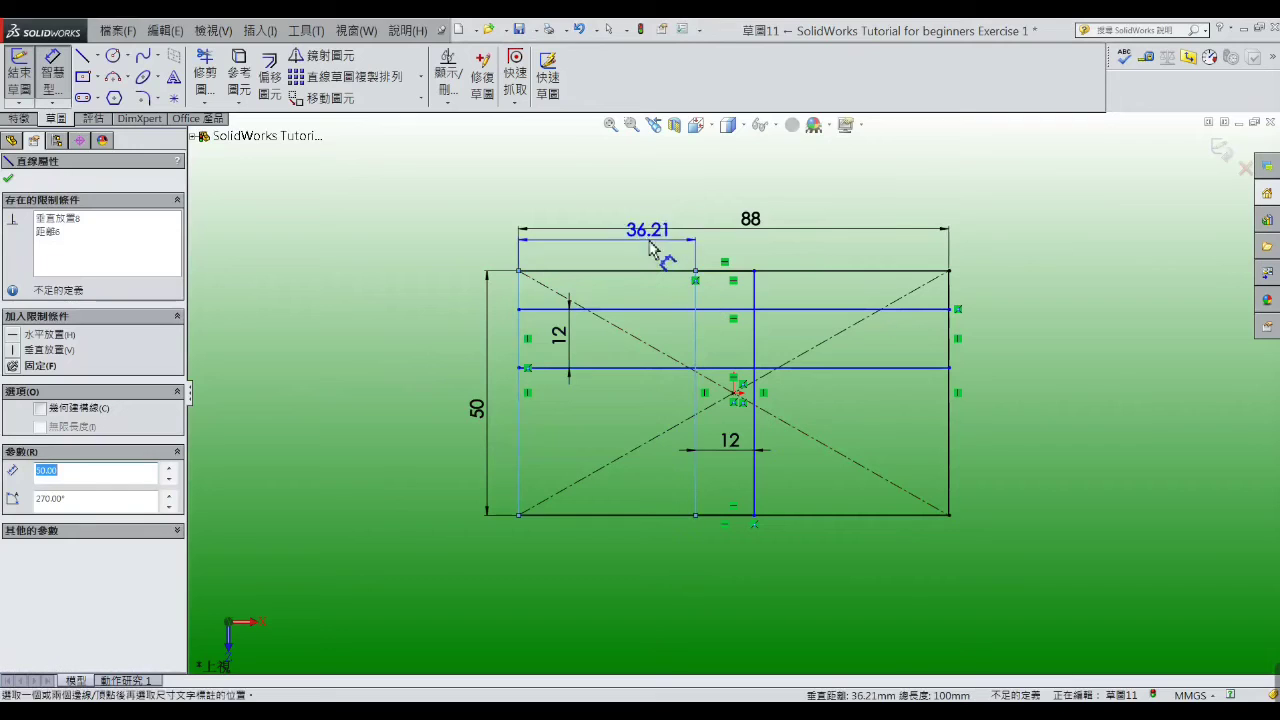
{"action": "left_click", "coordinate": [630, 205]}
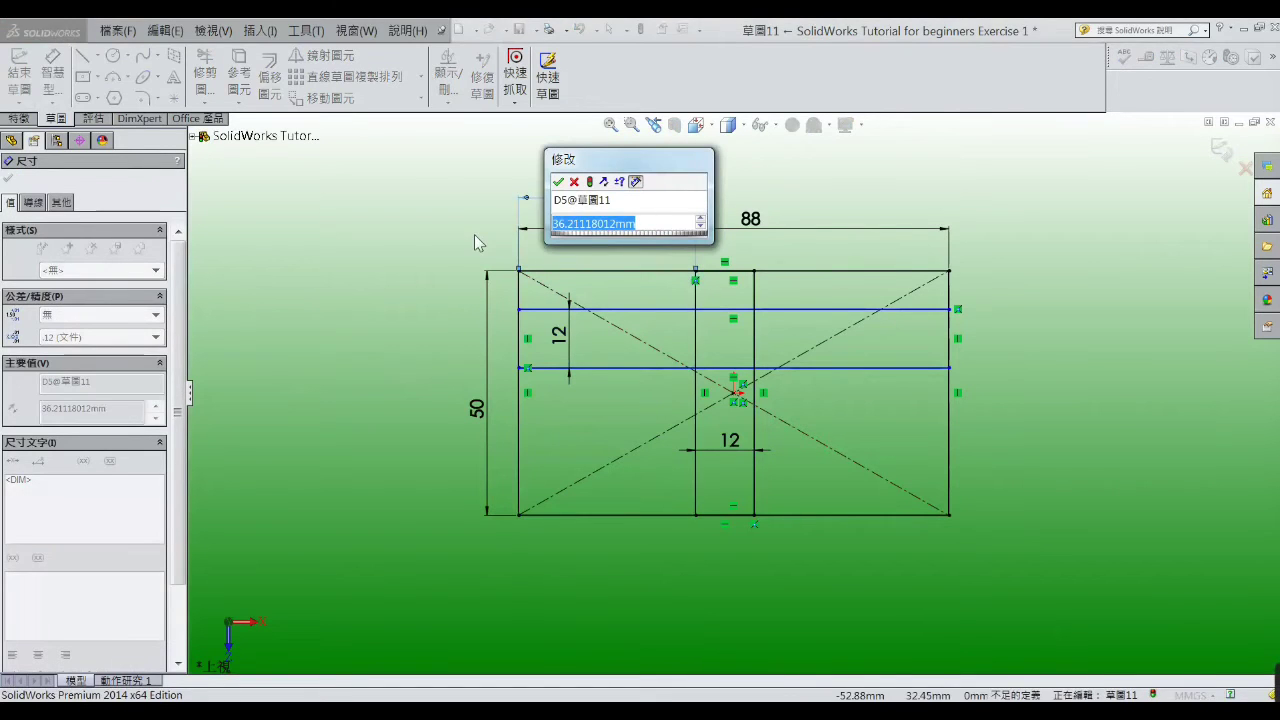
{"action": "type", "text": "38"}
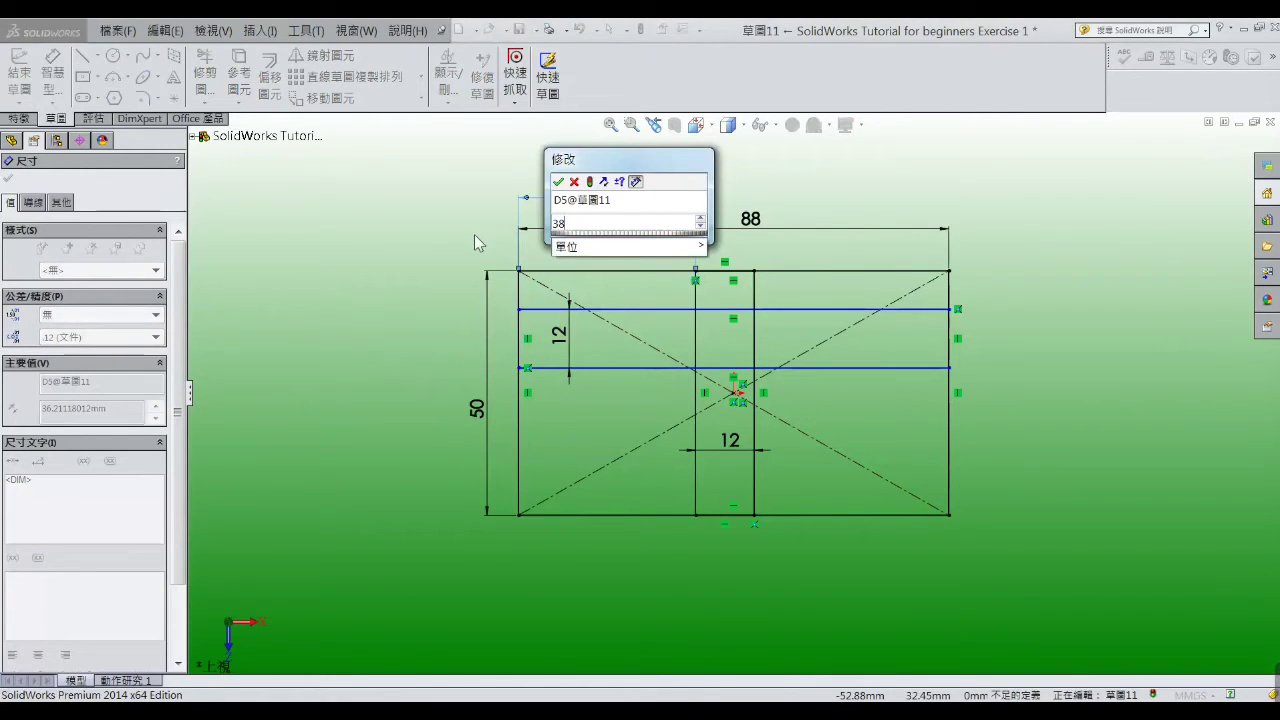
{"action": "key", "text": "Return"}
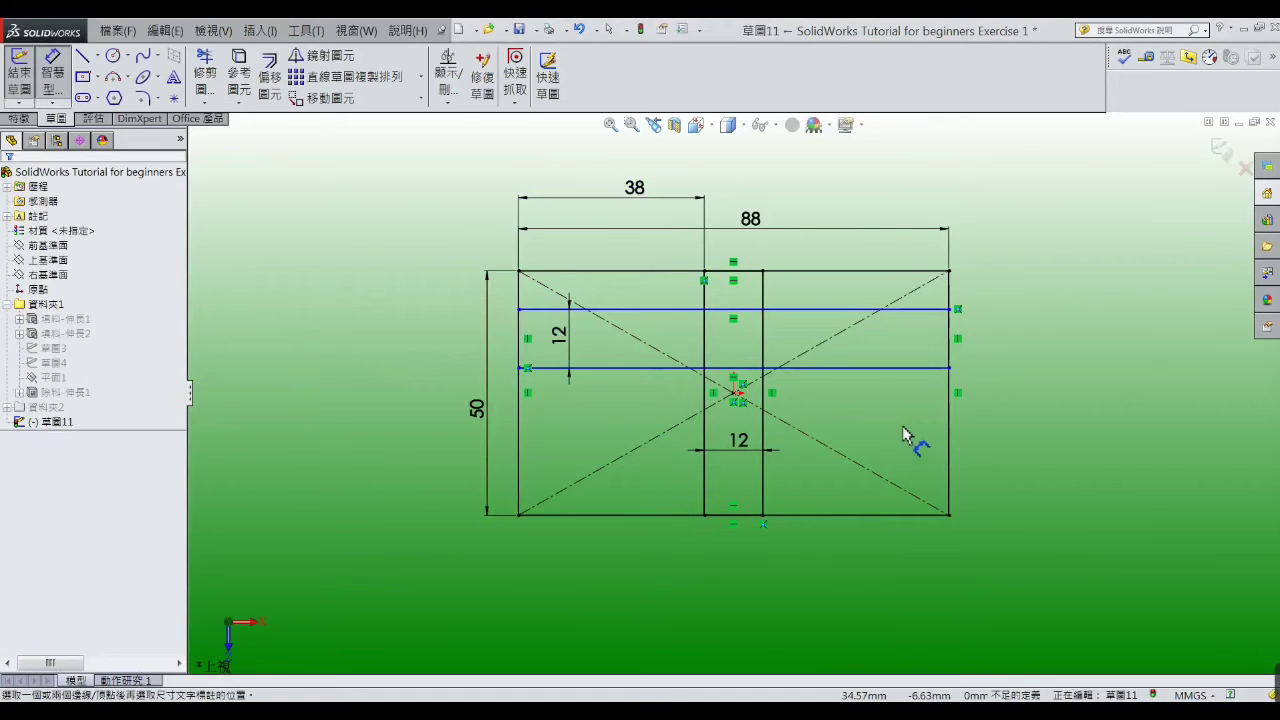
{"action": "left_click", "coordinate": [897, 369]}
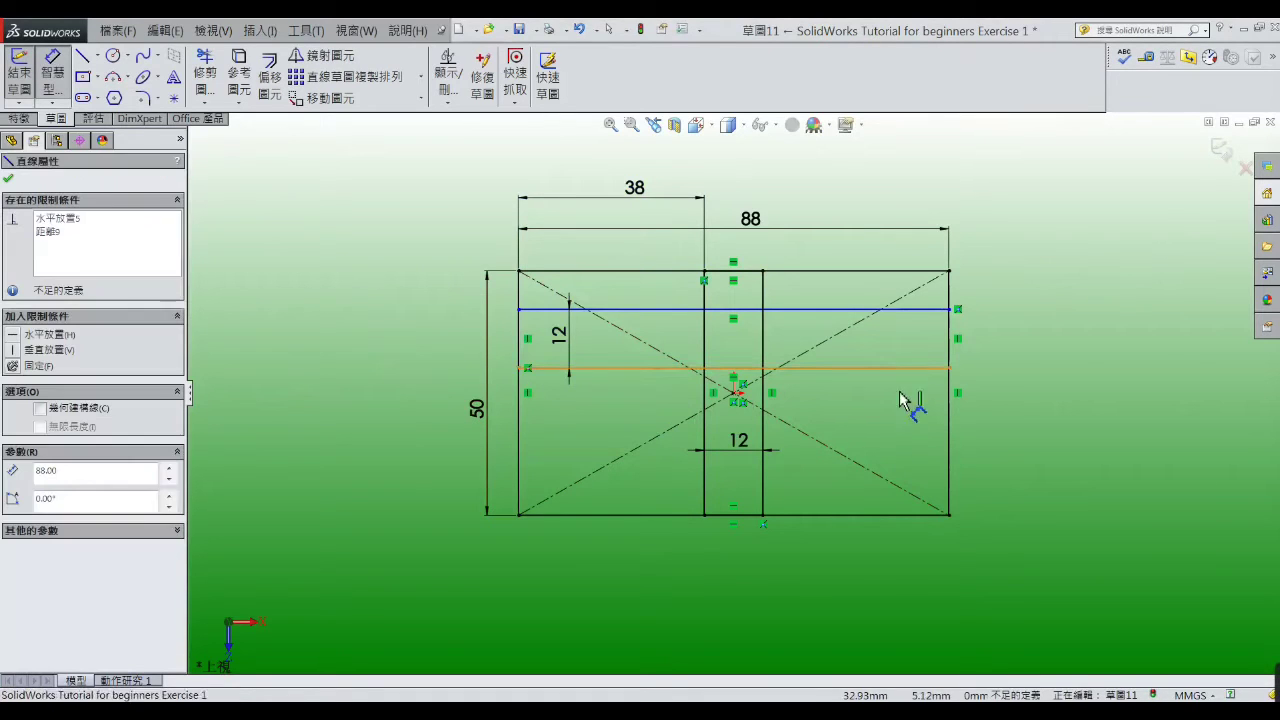
{"action": "left_click", "coordinate": [893, 515]}
{"action": "left_click", "coordinate": [911, 466]}
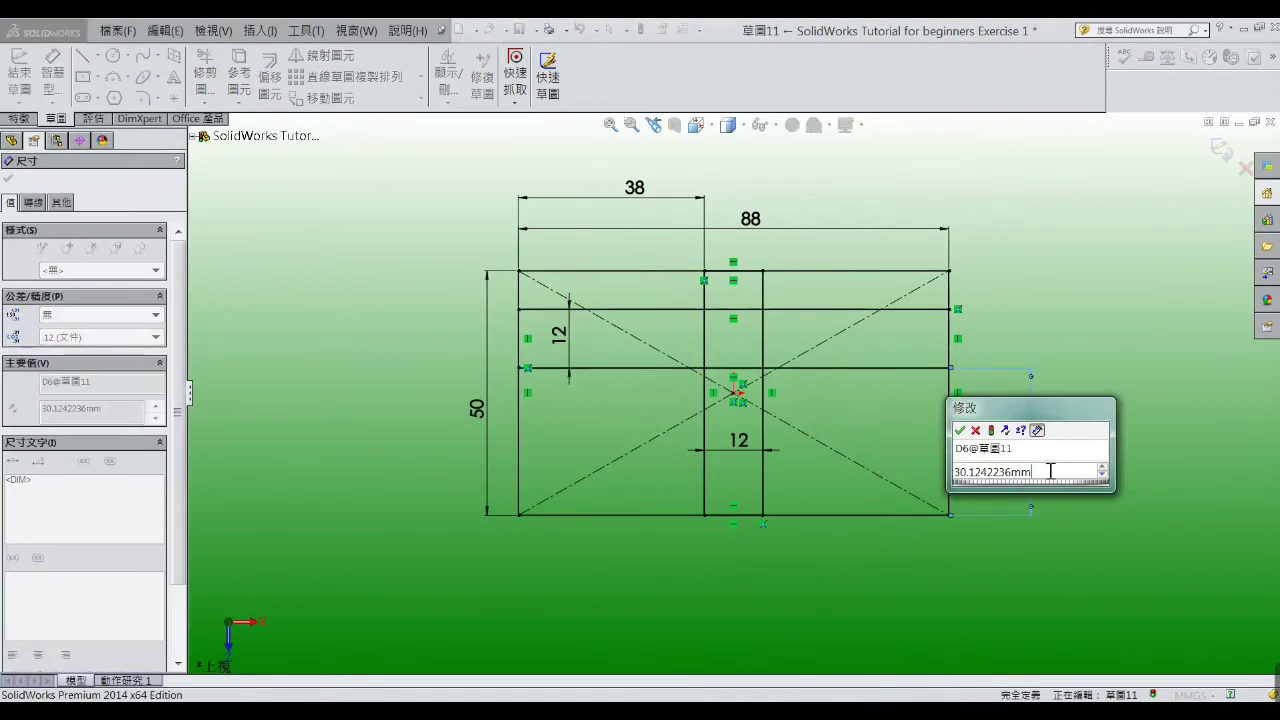
{"action": "type", "text": "2"}
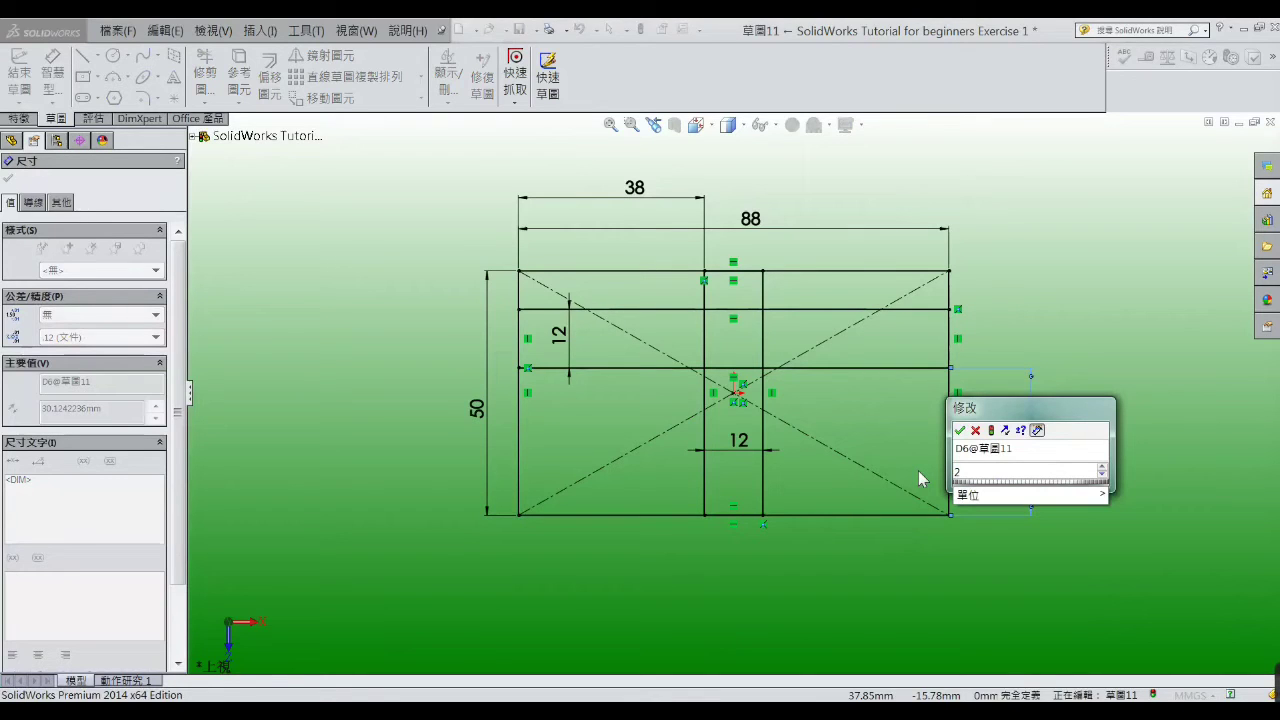
{"action": "type", "text": "8"}
{"action": "key", "text": "Return"}
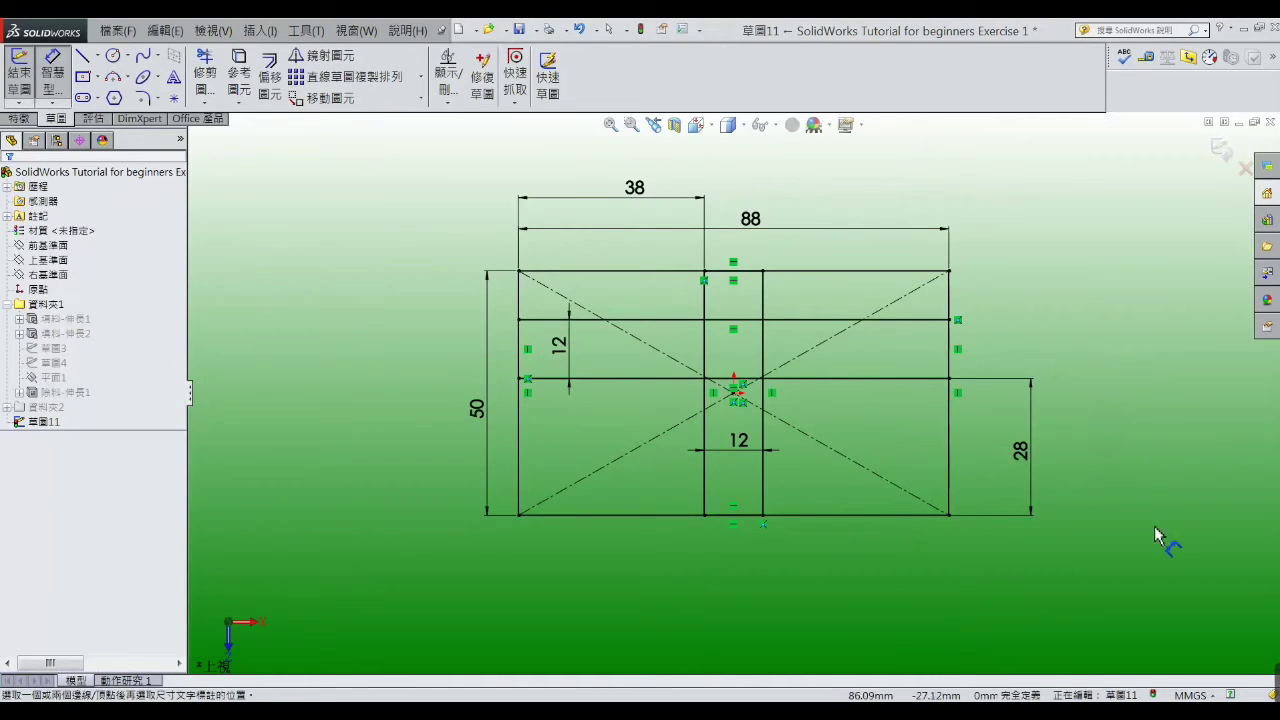
{"action": "mouse_move", "coordinate": [1157, 537]}
{"action": "middle_mouse_down"}
{"action": "mouse_move", "coordinate": [1063, 494]}
{"action": "mouse_move", "coordinate": [1069, 460]}
{"action": "middle_mouse_up"}
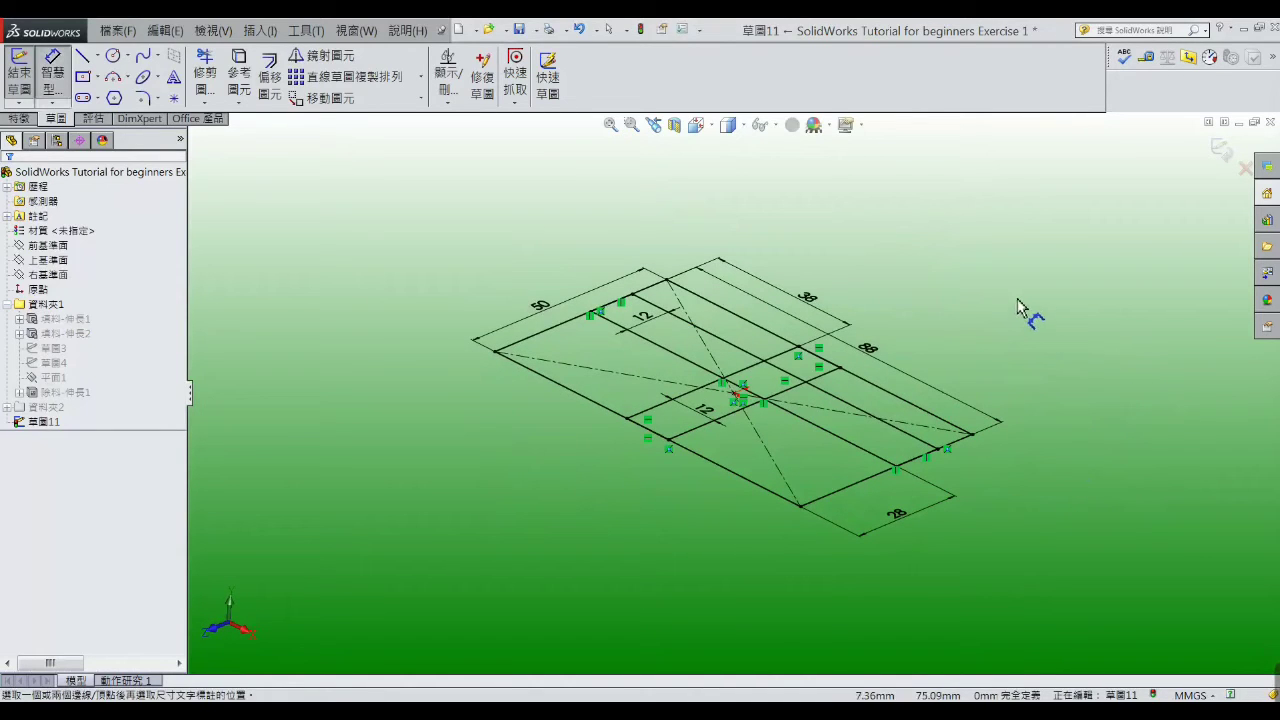
- Start an Extruded Boss/Base with a 56 mm depth
{"action": "left_click", "coordinate": [18, 119]}
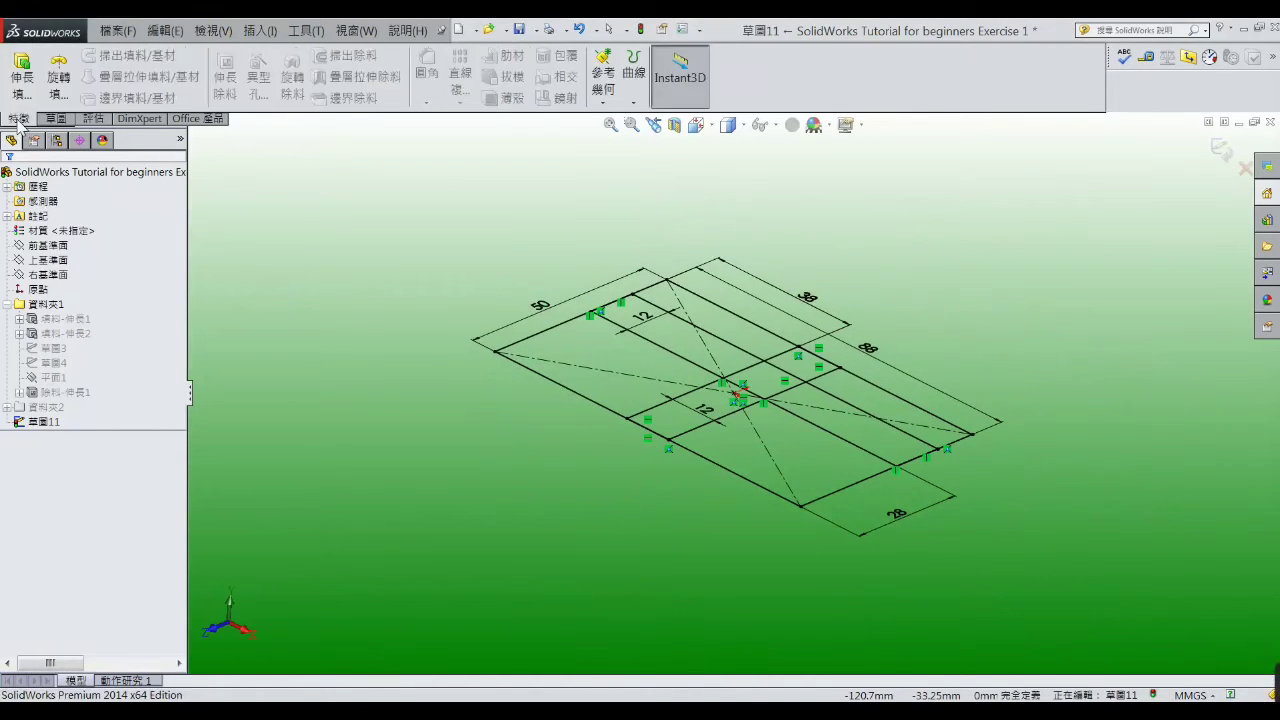
{"action": "left_click", "coordinate": [22, 75]}
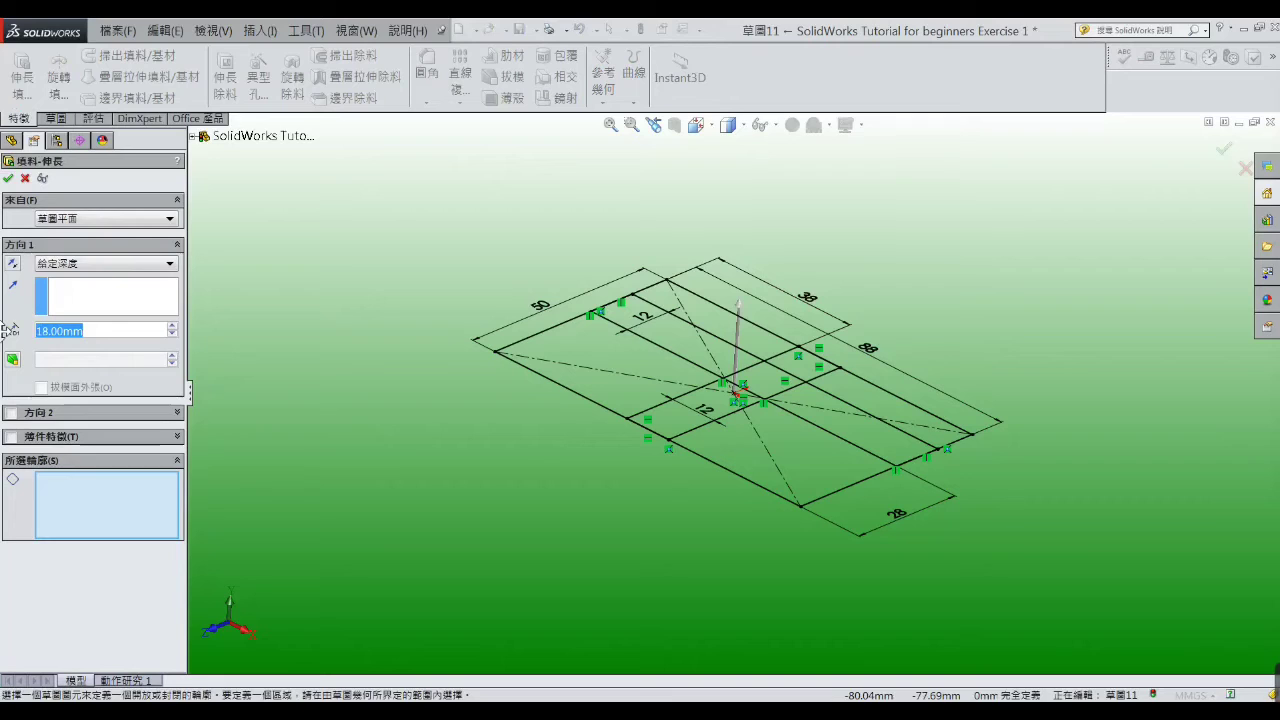
{"action": "type", "text": "56"}
{"action": "key", "text": "Return"}
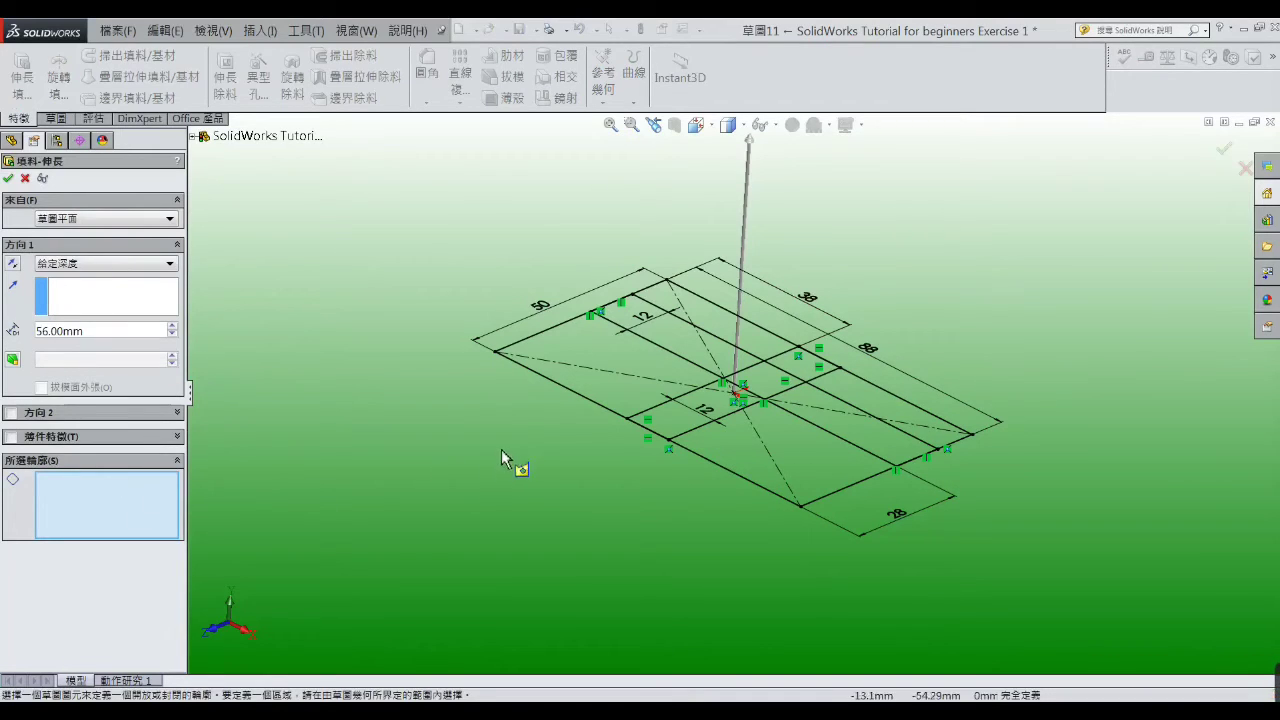
- Select all nine sketch regions as contours, accept the extrusion, and fit the view
{"action": "left_click", "coordinate": [638, 370]}
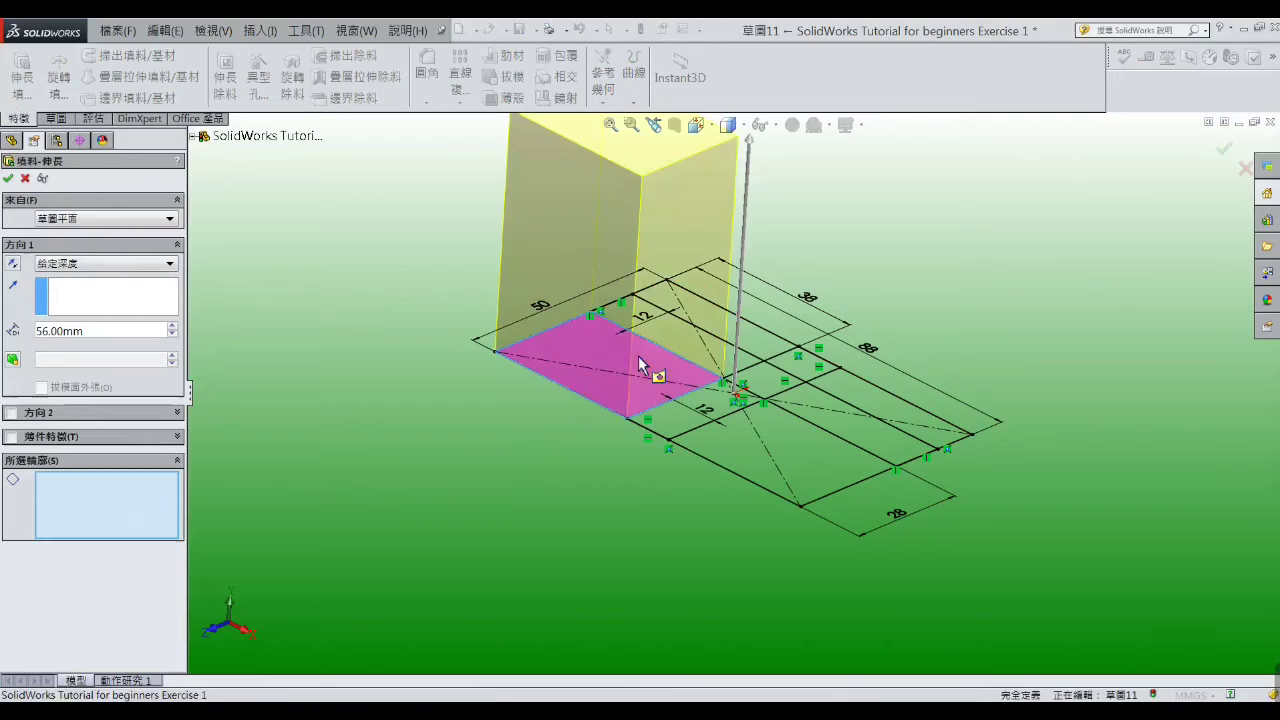
{"action": "left_click", "coordinate": [691, 357]}
{"action": "left_click", "coordinate": [757, 349]}
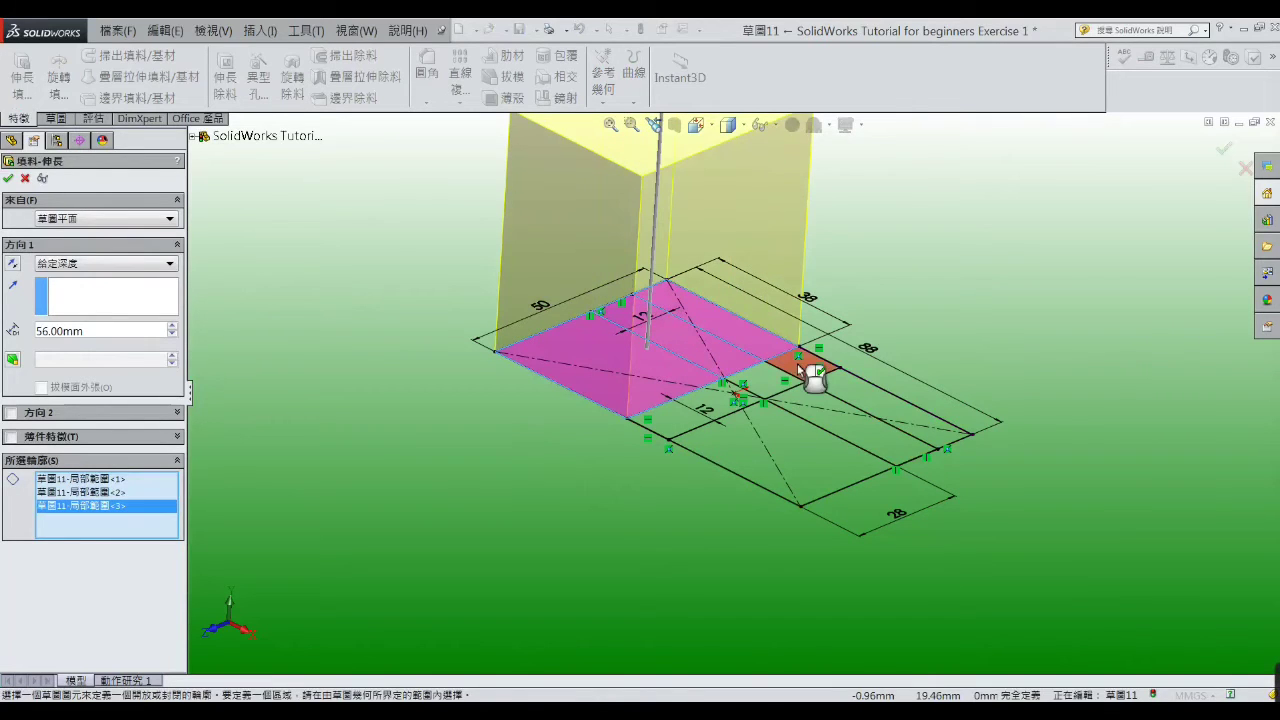
{"action": "left_click", "coordinate": [799, 364]}
{"action": "left_click", "coordinate": [762, 390]}
{"action": "left_click", "coordinate": [723, 420]}
{"action": "left_click", "coordinate": [755, 445]}
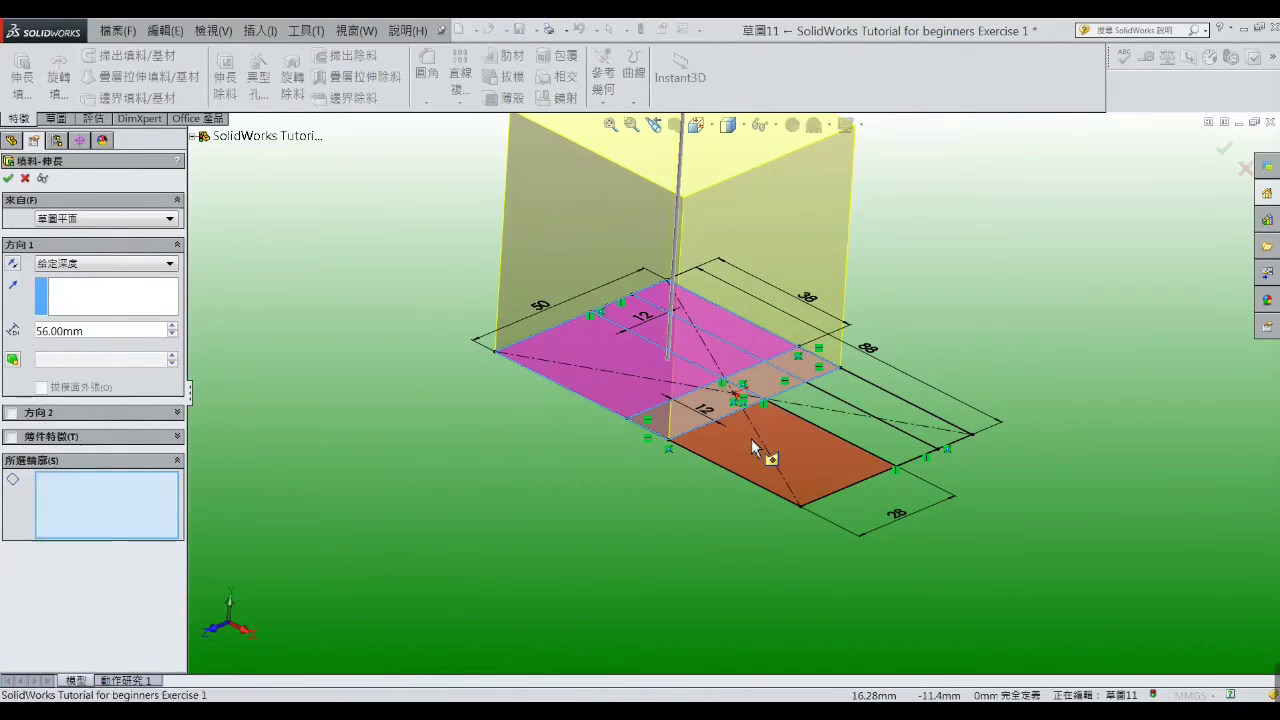
{"action": "left_click", "coordinate": [812, 416]}
{"action": "left_click", "coordinate": [886, 414]}
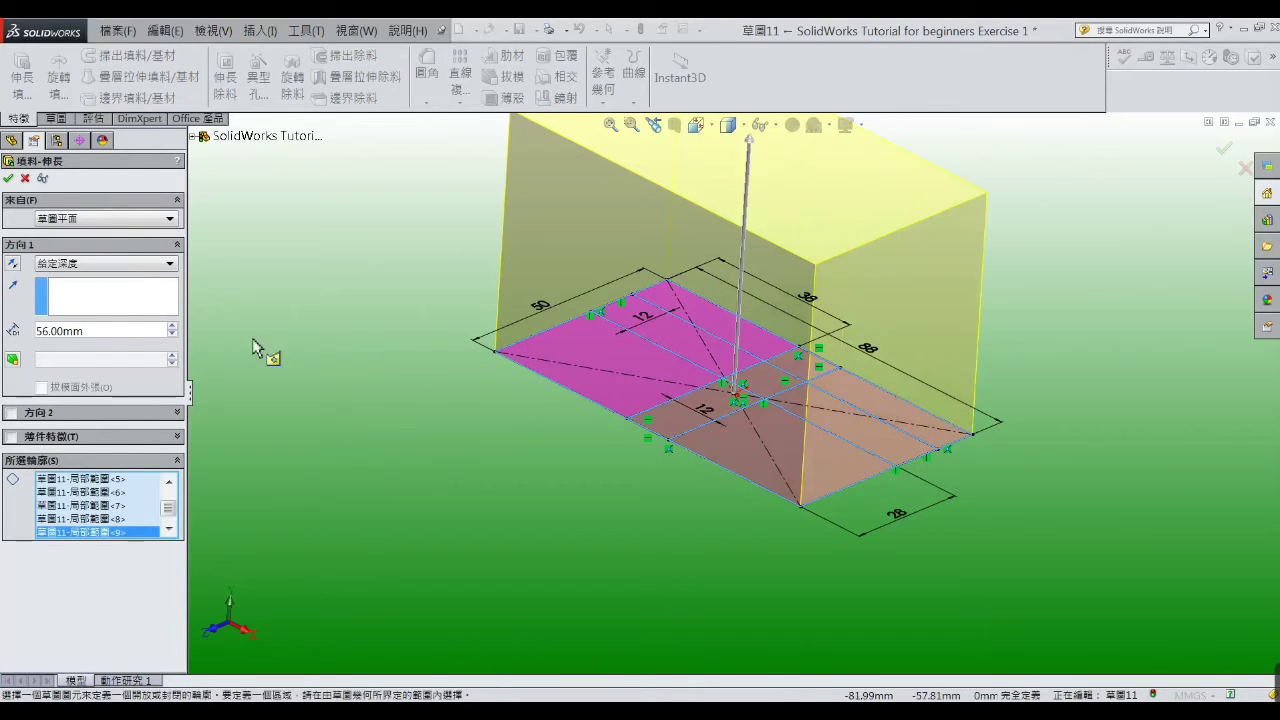
{"action": "left_click", "coordinate": [8, 178]}
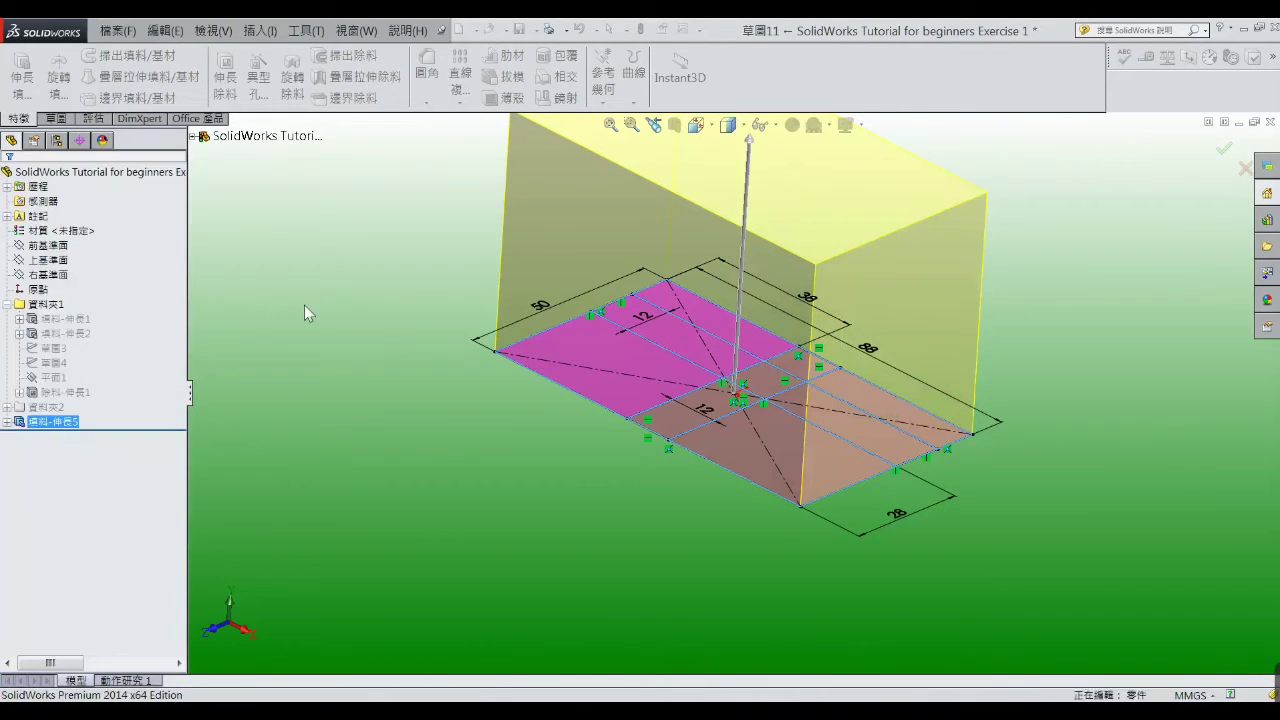
{"action": "key", "text": "f"}
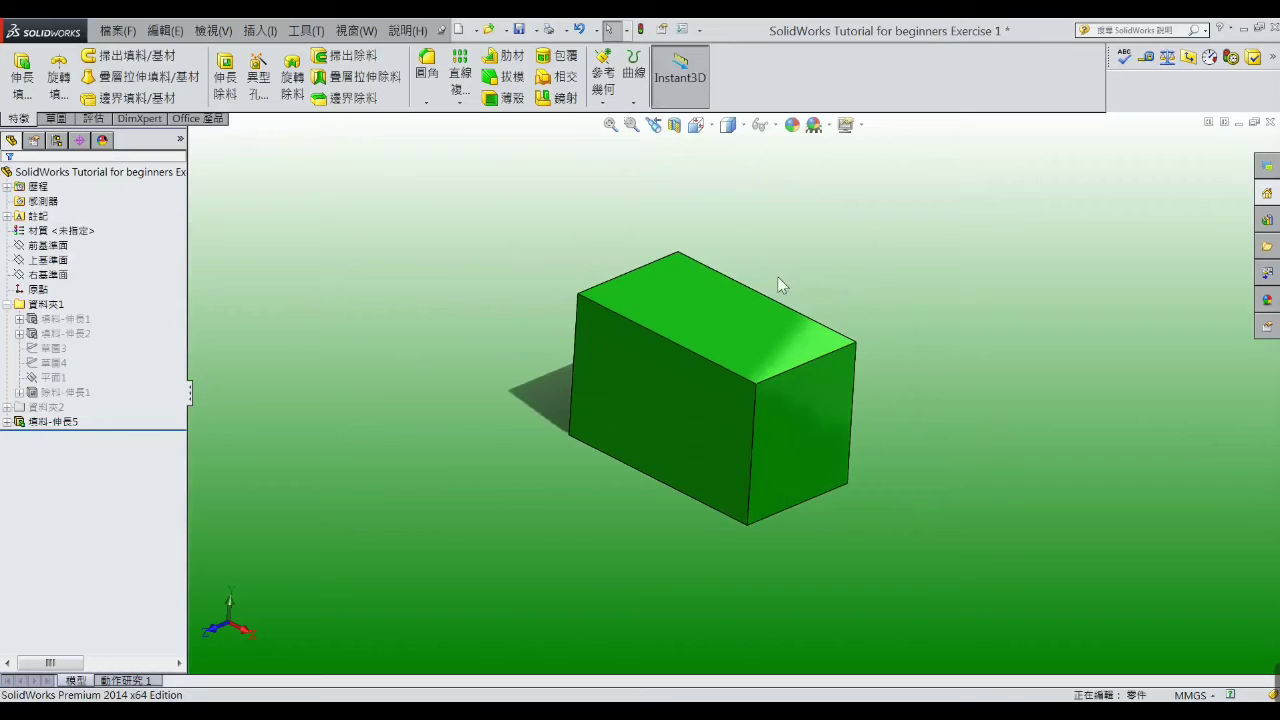
{"action": "key", "text": "alt+Tab"}
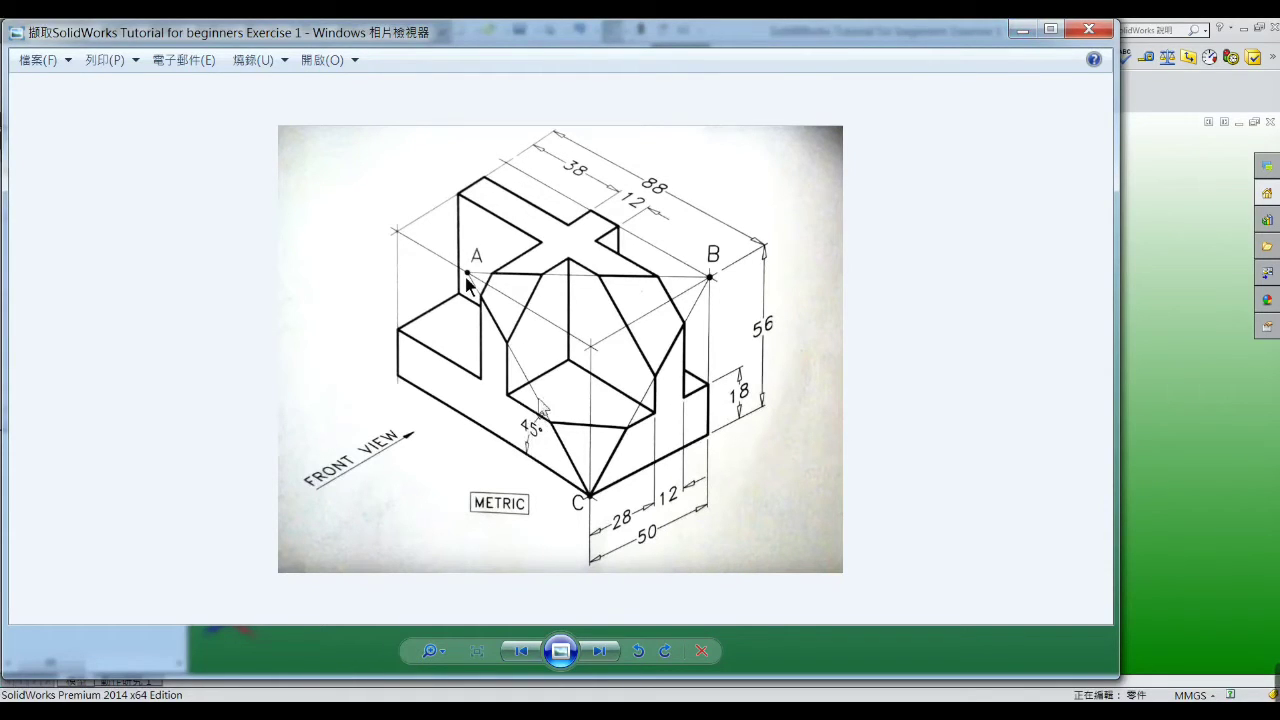
- Sketch on the front face a line from the bottom front corner to the top edge
{"action": "left_click", "coordinate": [1022, 30]}
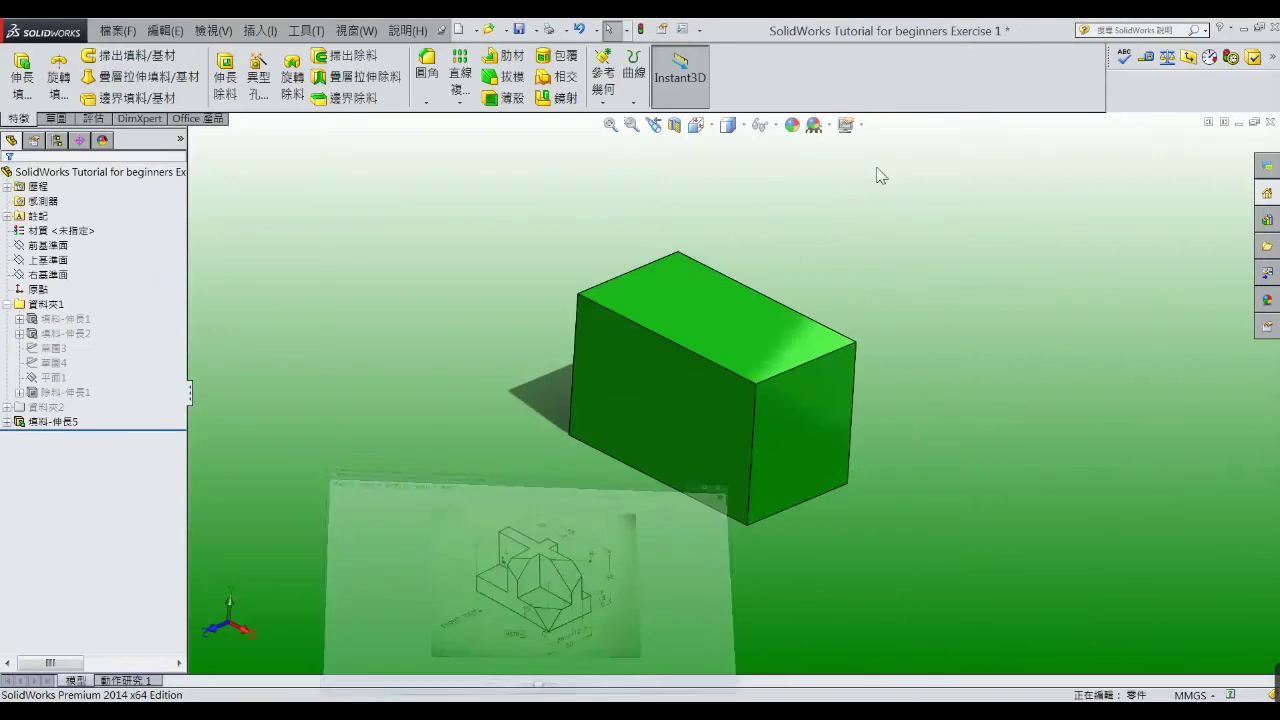
{"action": "left_click", "coordinate": [668, 412]}
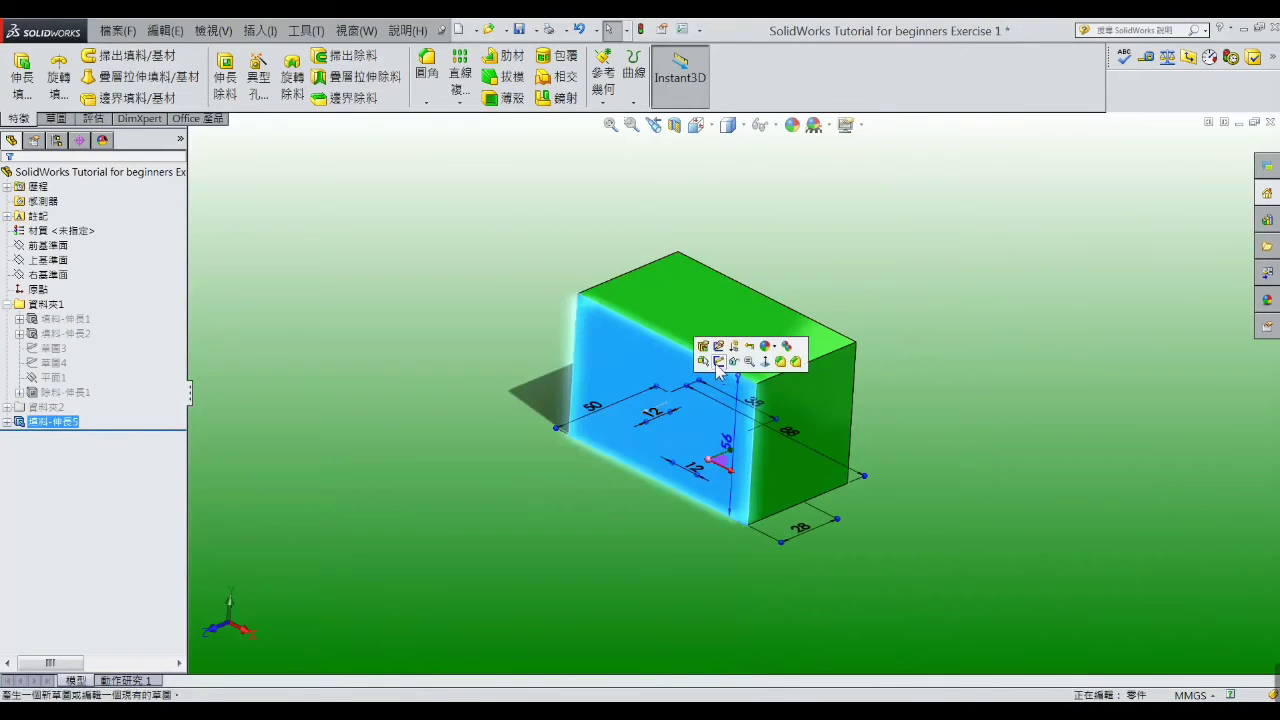
{"action": "left_click", "coordinate": [720, 366]}
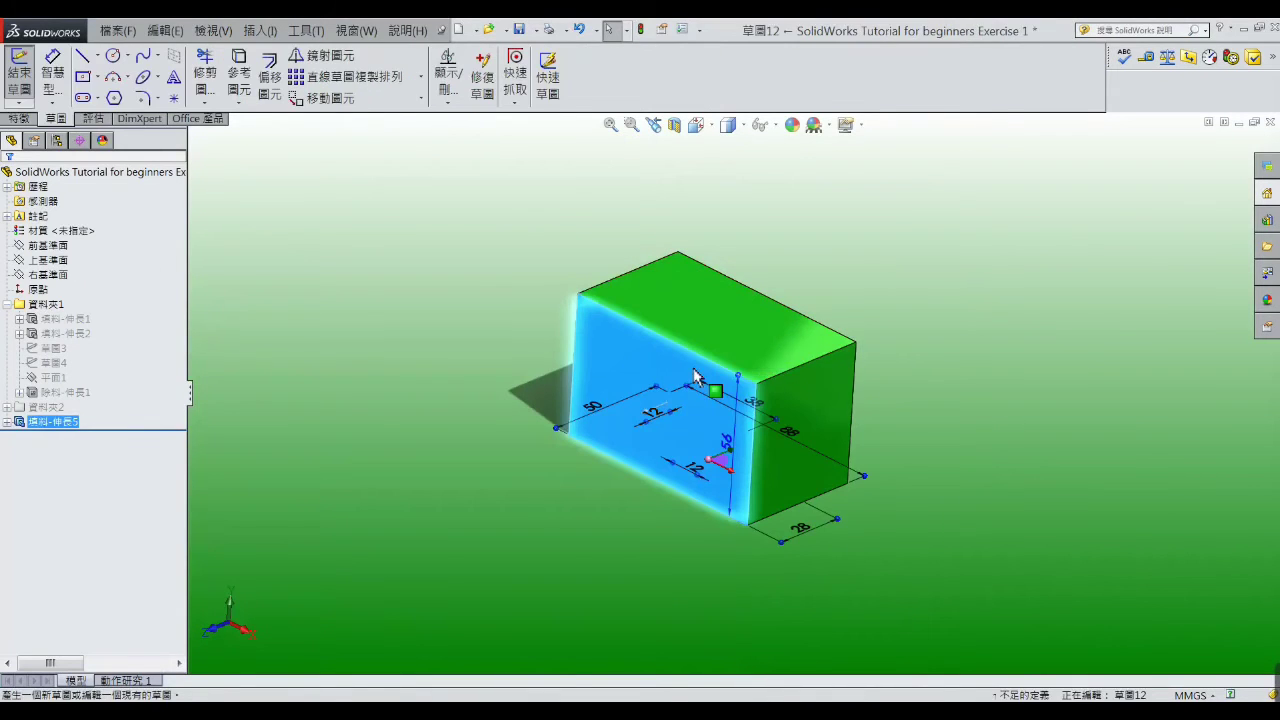
{"action": "left_click", "coordinate": [84, 58]}
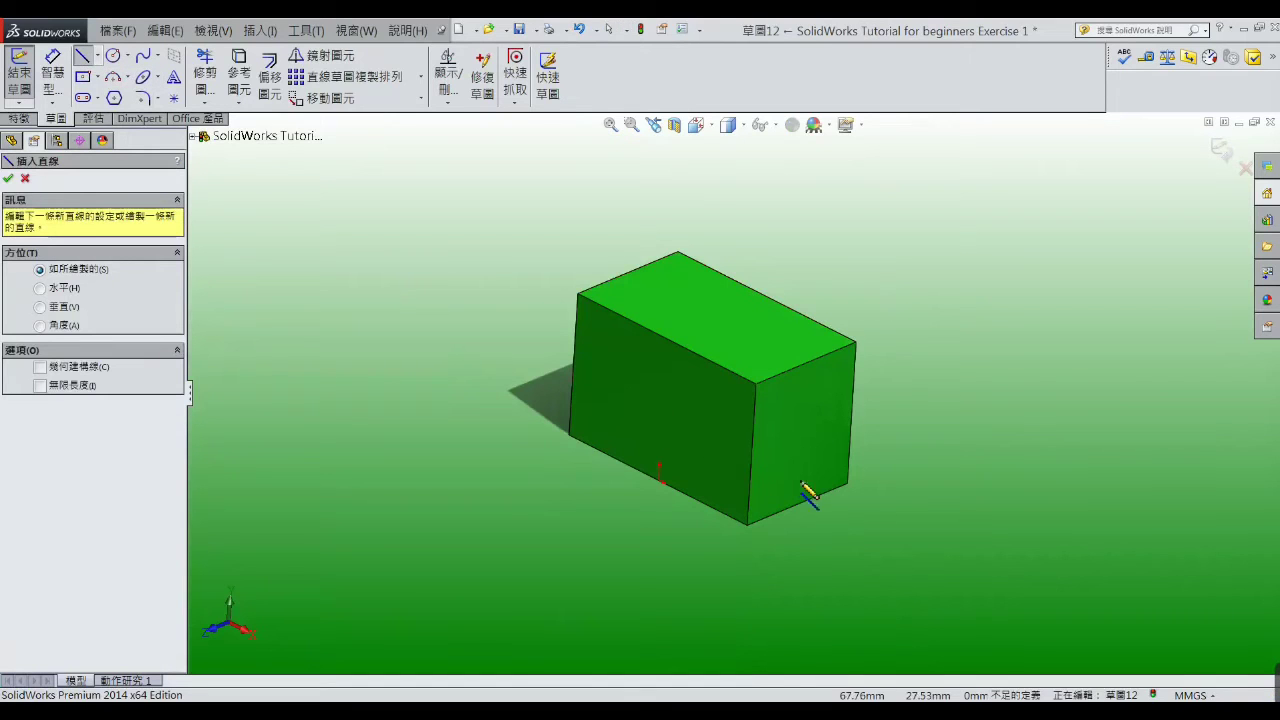
{"action": "left_click", "coordinate": [747, 524]}
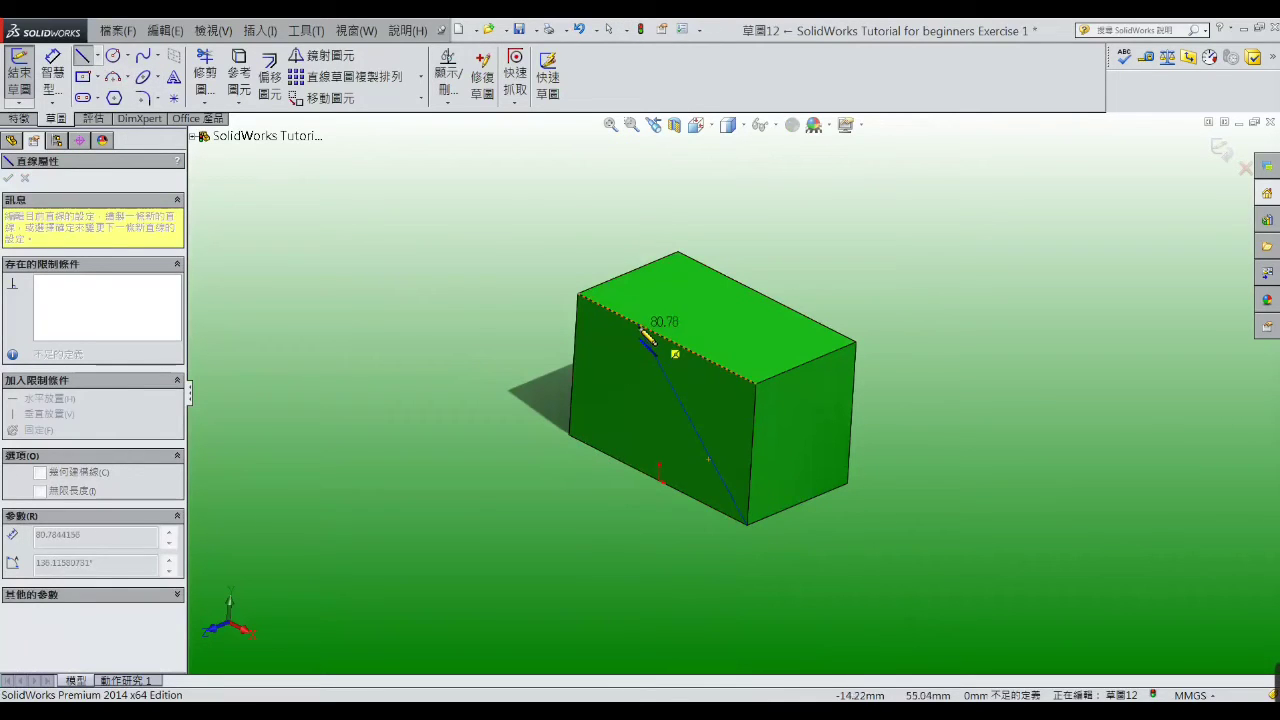
{"action": "left_click", "coordinate": [631, 319]}
{"action": "right_click", "coordinate": [640, 330]}
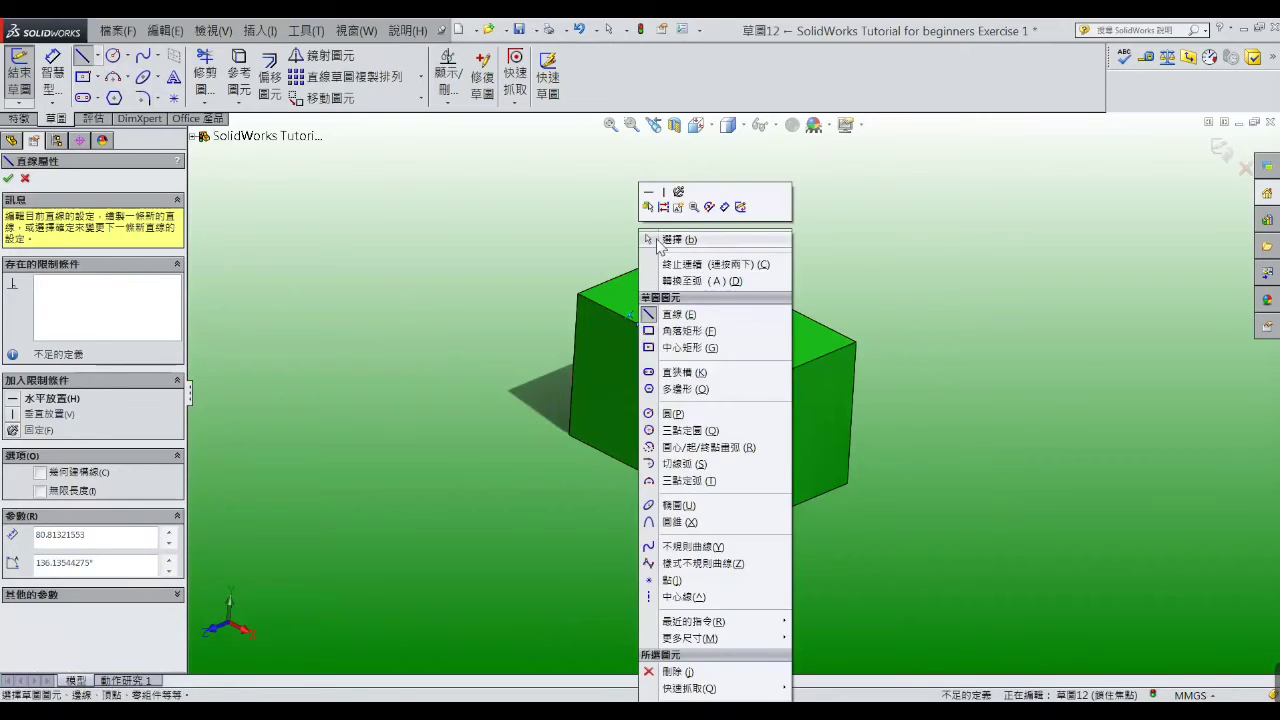
{"action": "left_click", "coordinate": [660, 238]}
- Dimension the line at 45° to the bottom edge and exit the sketch
{"action": "left_click", "coordinate": [52, 66]}
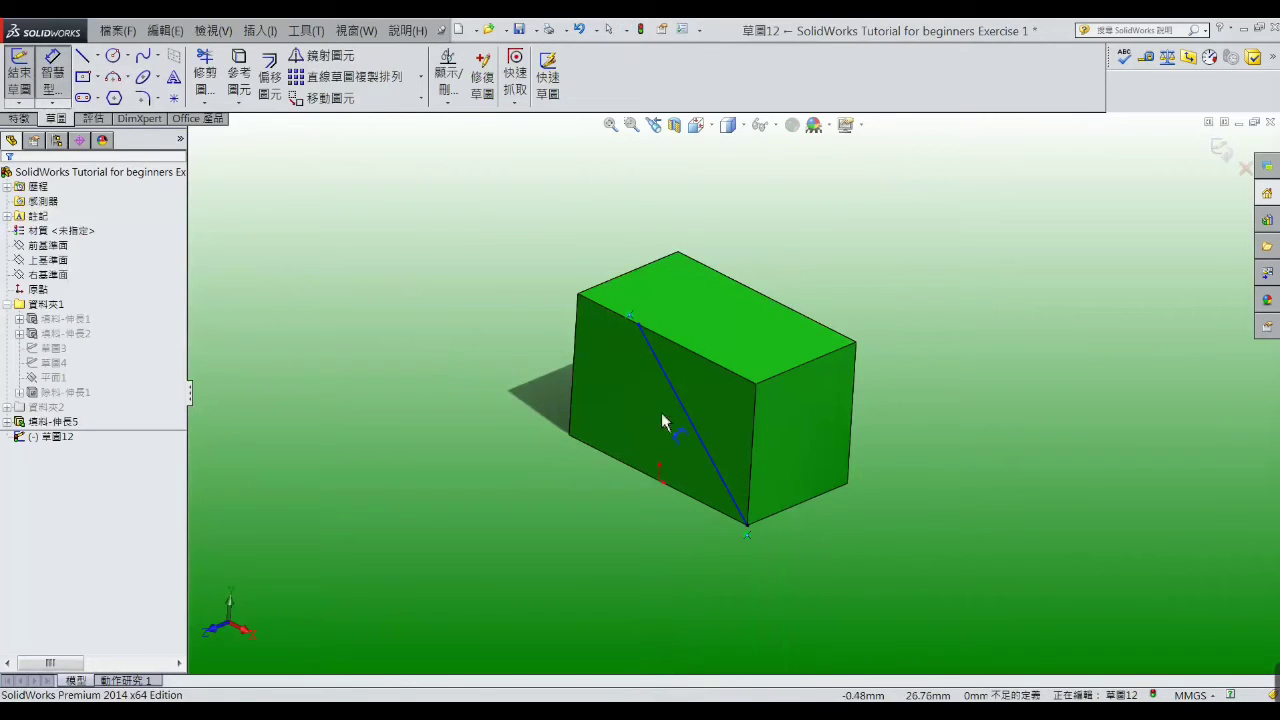
{"action": "left_click", "coordinate": [691, 423]}
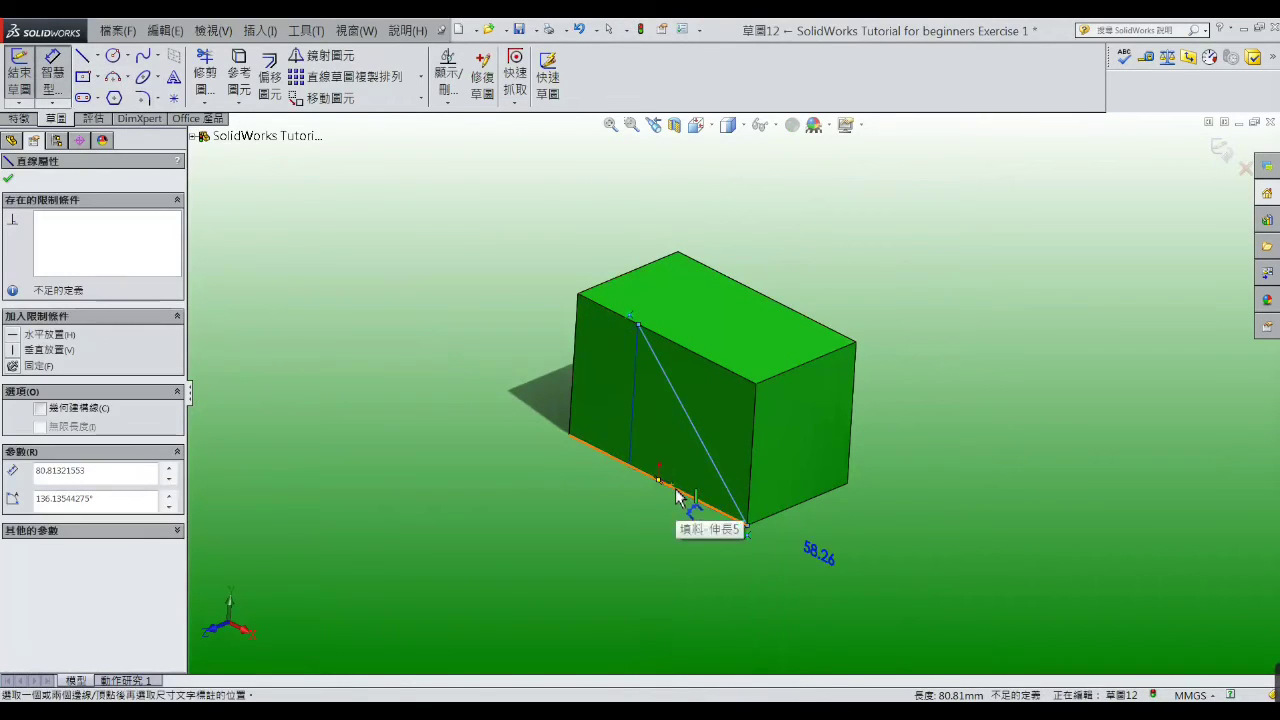
{"action": "left_click", "coordinate": [680, 490]}
{"action": "left_click", "coordinate": [675, 450]}
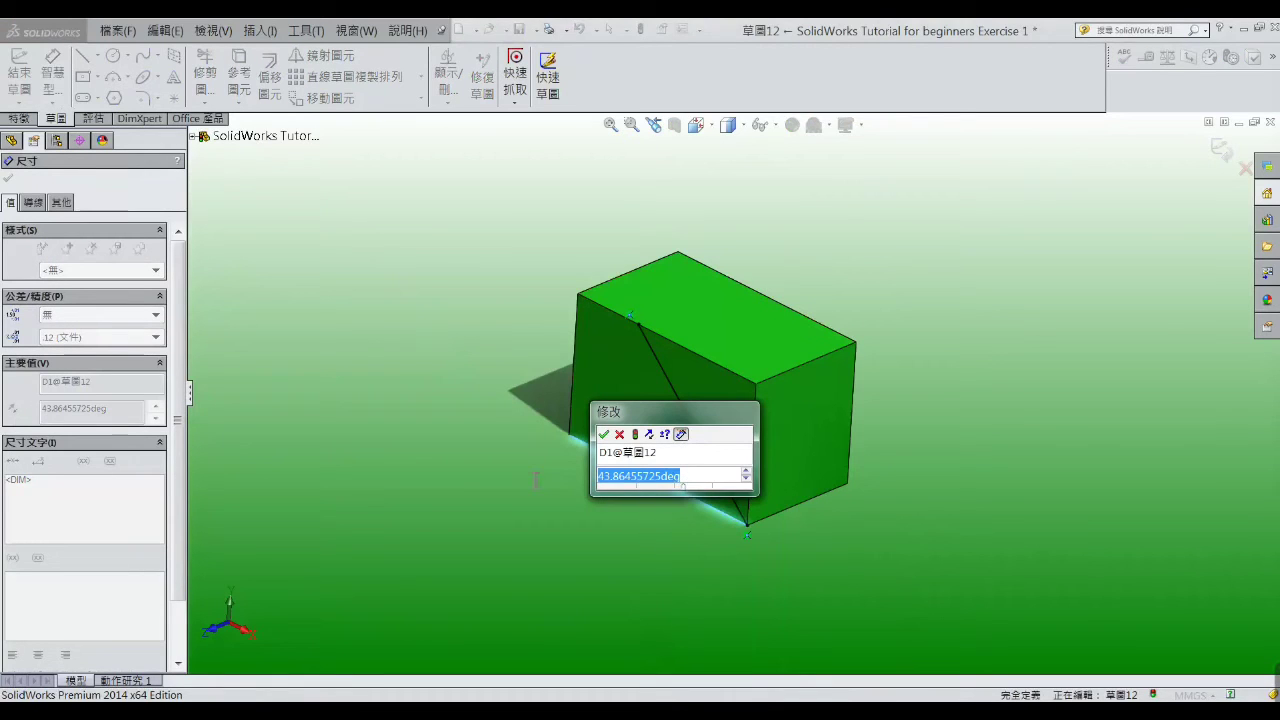
{"action": "type", "text": "4"}
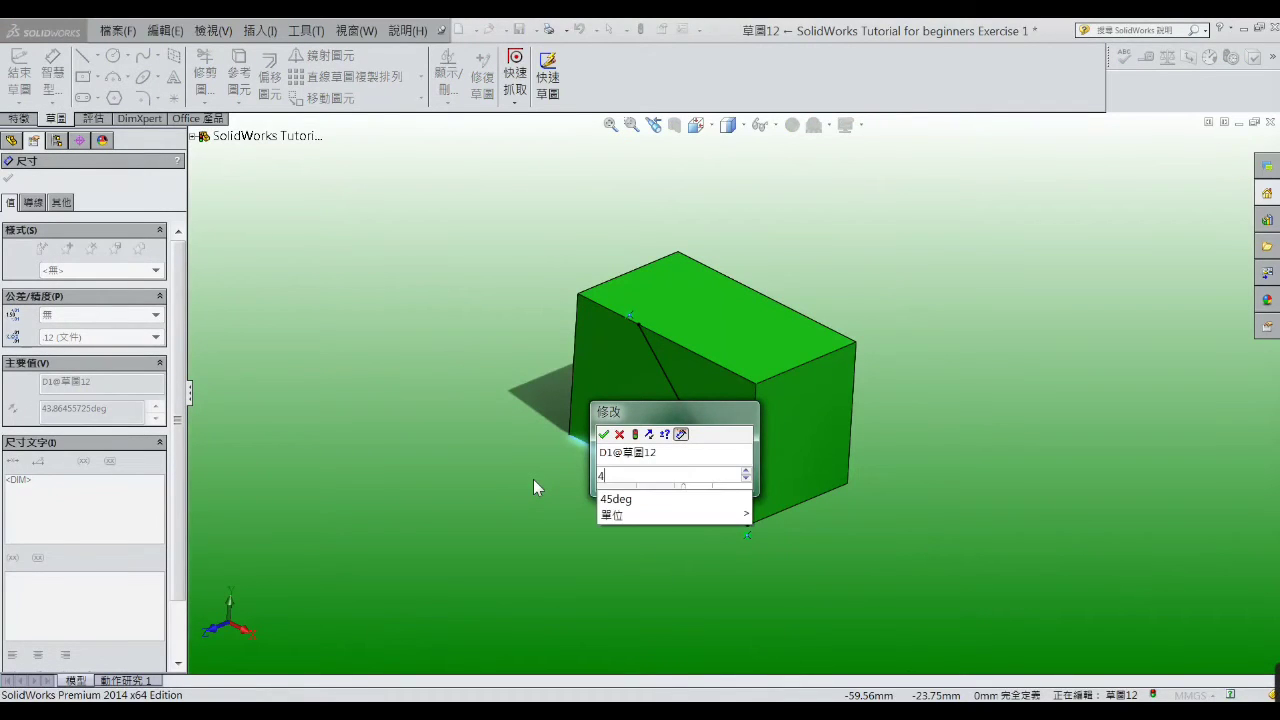
{"action": "type", "text": "5"}
{"action": "key", "text": "Return"}
{"action": "left_click", "coordinate": [463, 383]}
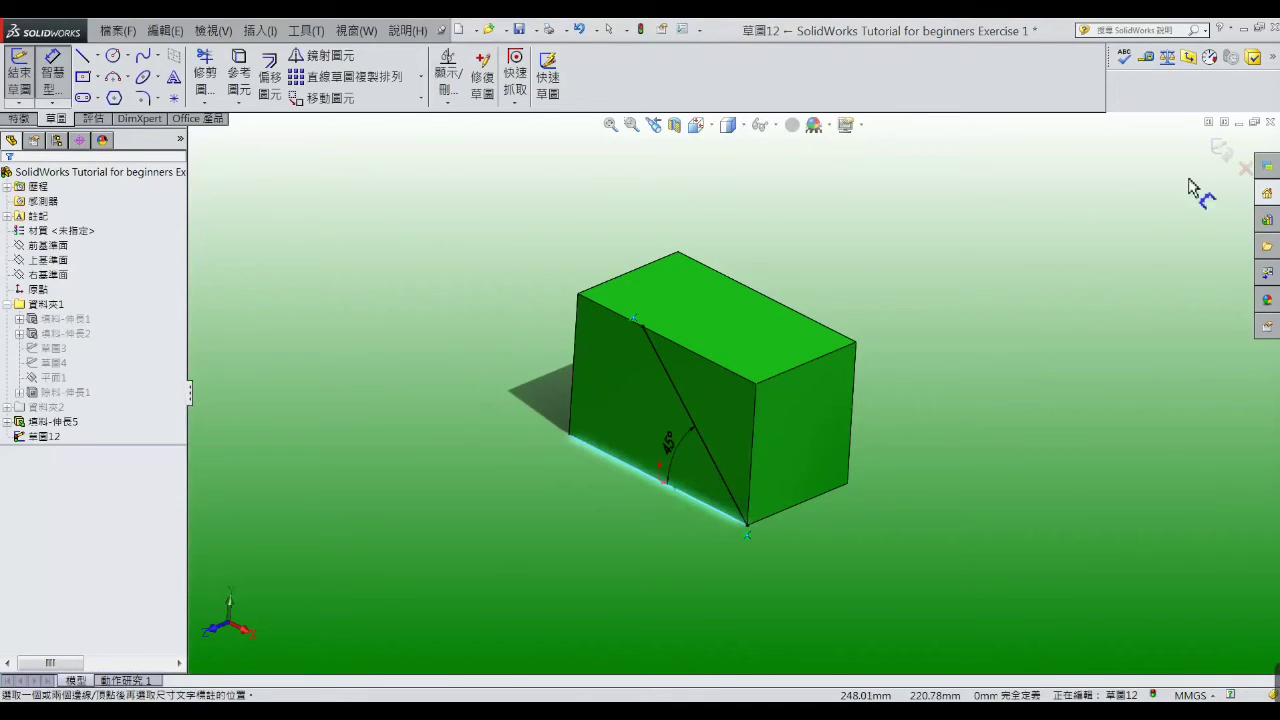
{"action": "left_click", "coordinate": [1221, 150]}
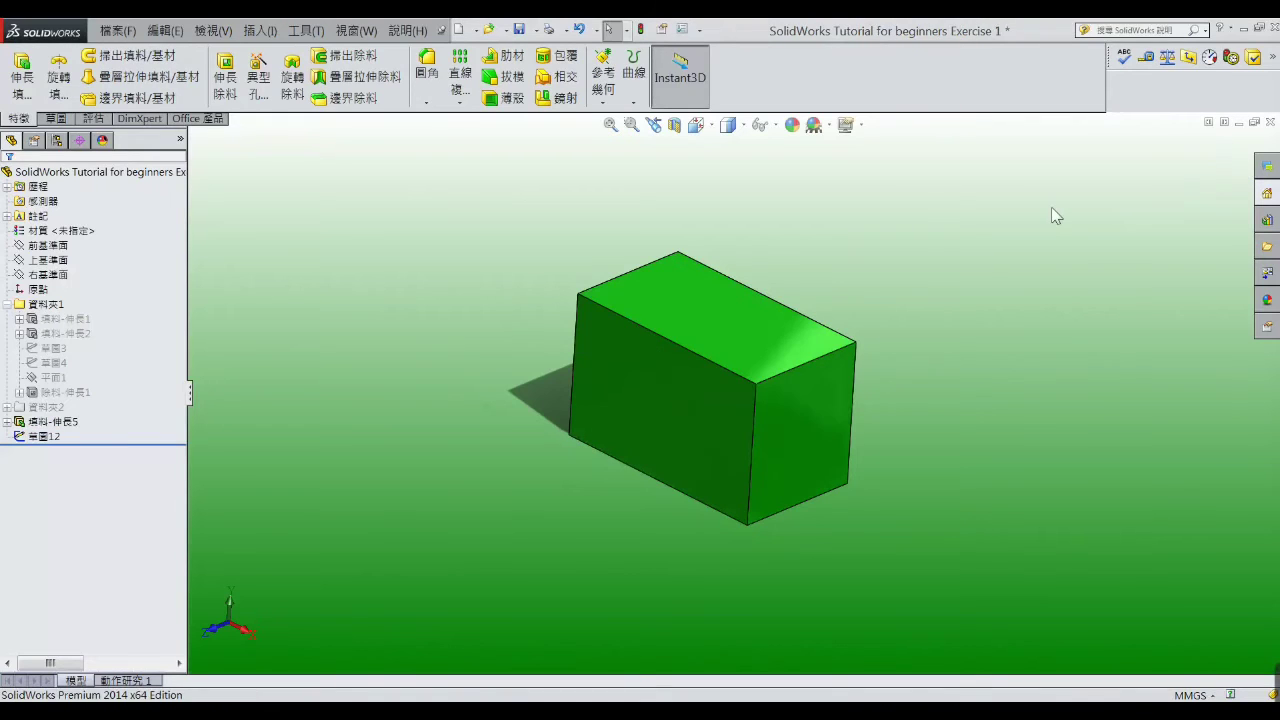
- Create Plane3 referencing the box's top corner vertex and the 45° diagonal sketch line
{"action": "left_click", "coordinate": [603, 101]}
{"action": "left_click", "coordinate": [598, 120]}
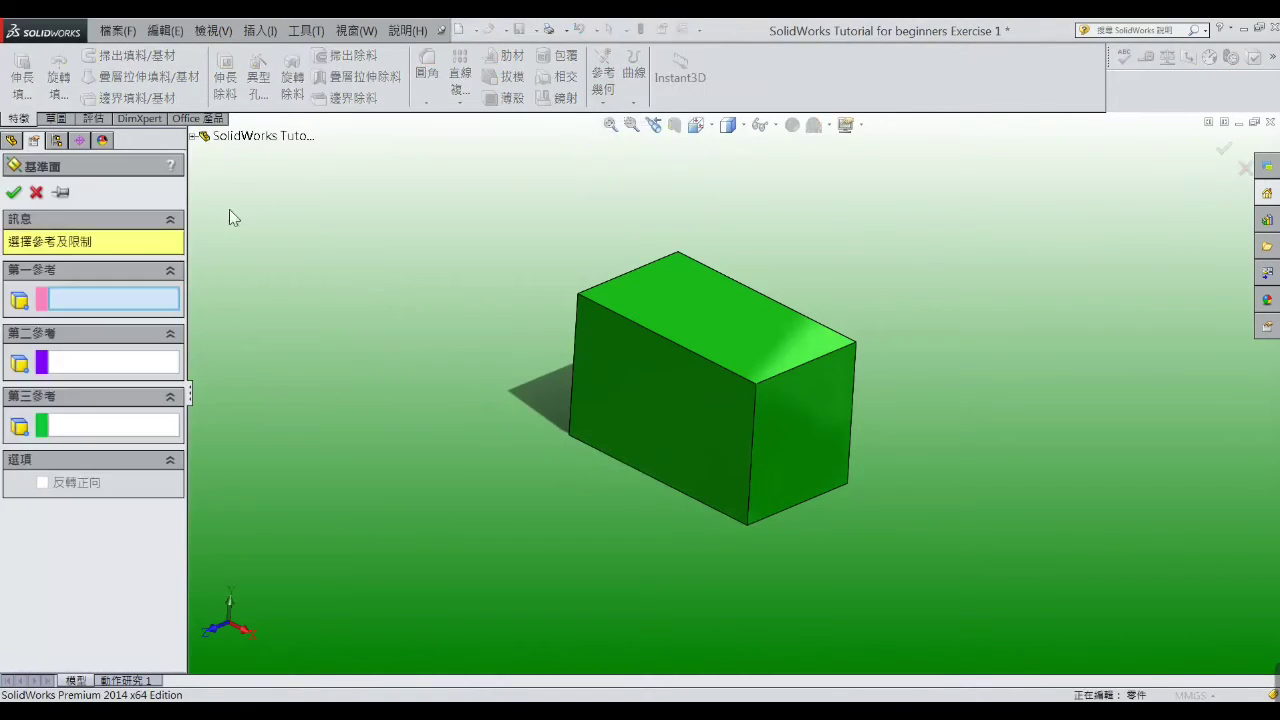
{"action": "left_click", "coordinate": [855, 343]}
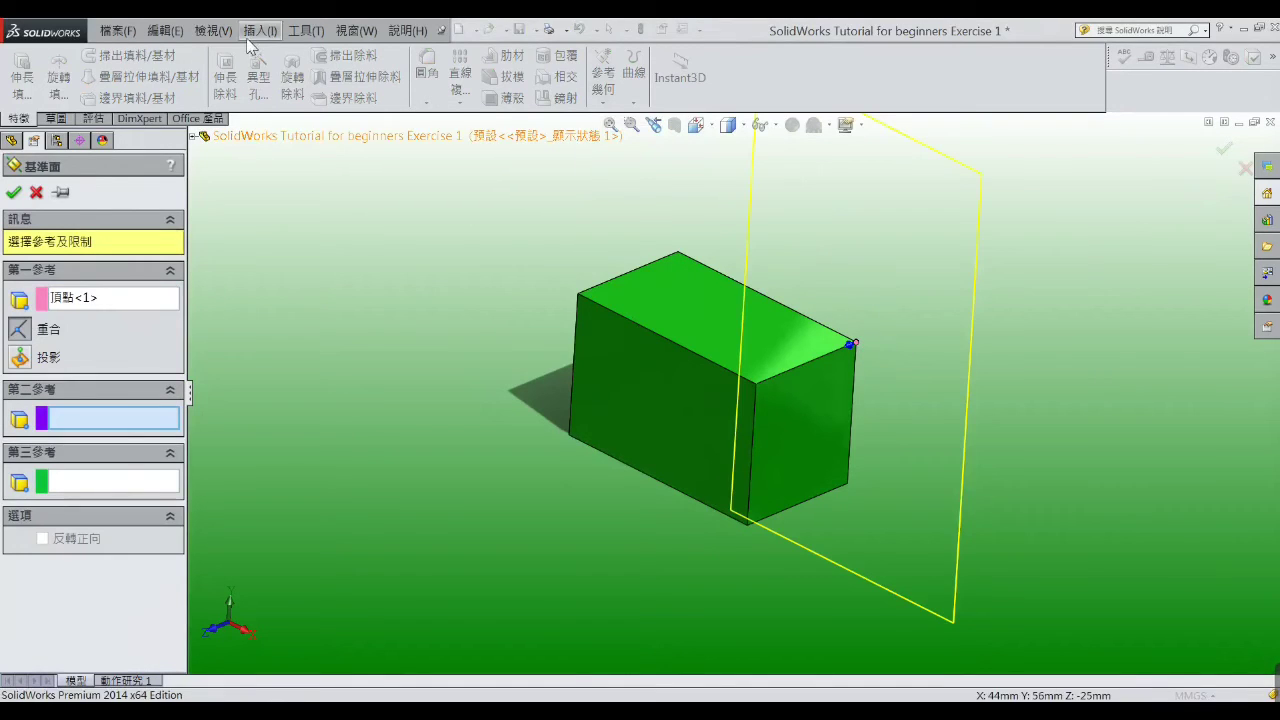
{"action": "left_click", "coordinate": [208, 30]}
{"action": "left_click", "coordinate": [205, 172]}
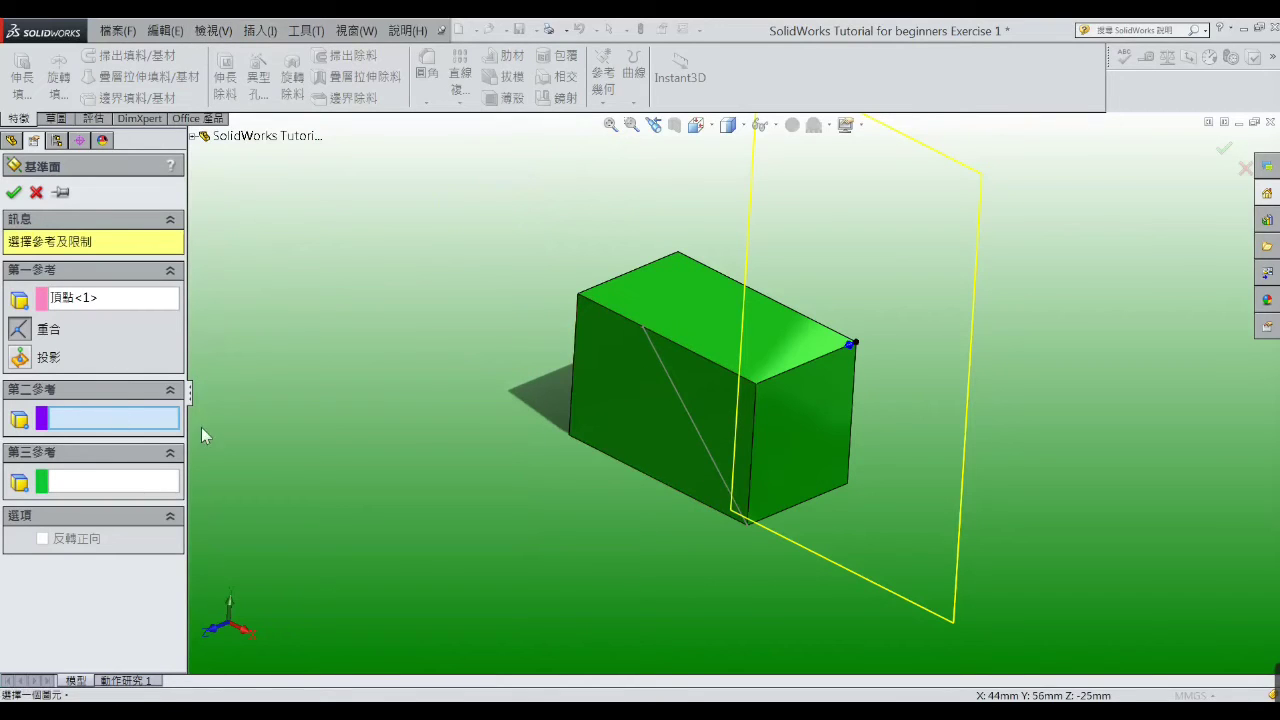
{"action": "left_click", "coordinate": [681, 405]}
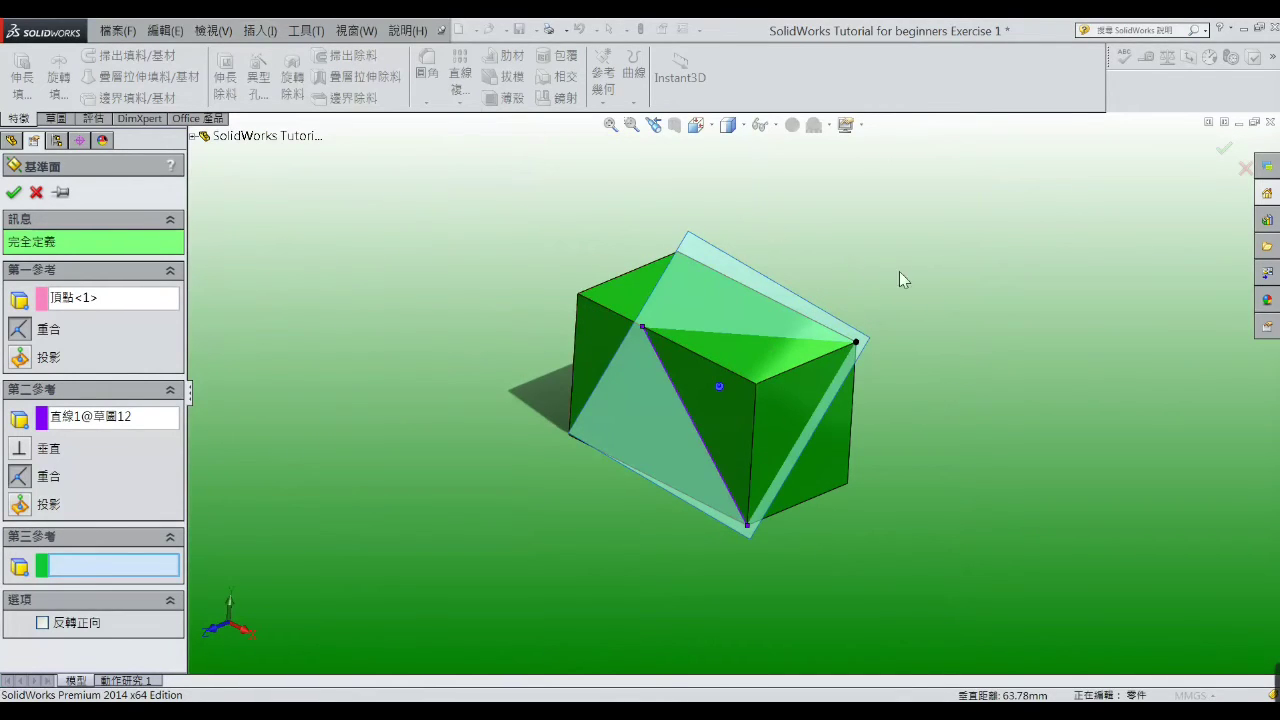
{"action": "left_click", "coordinate": [12, 193]}
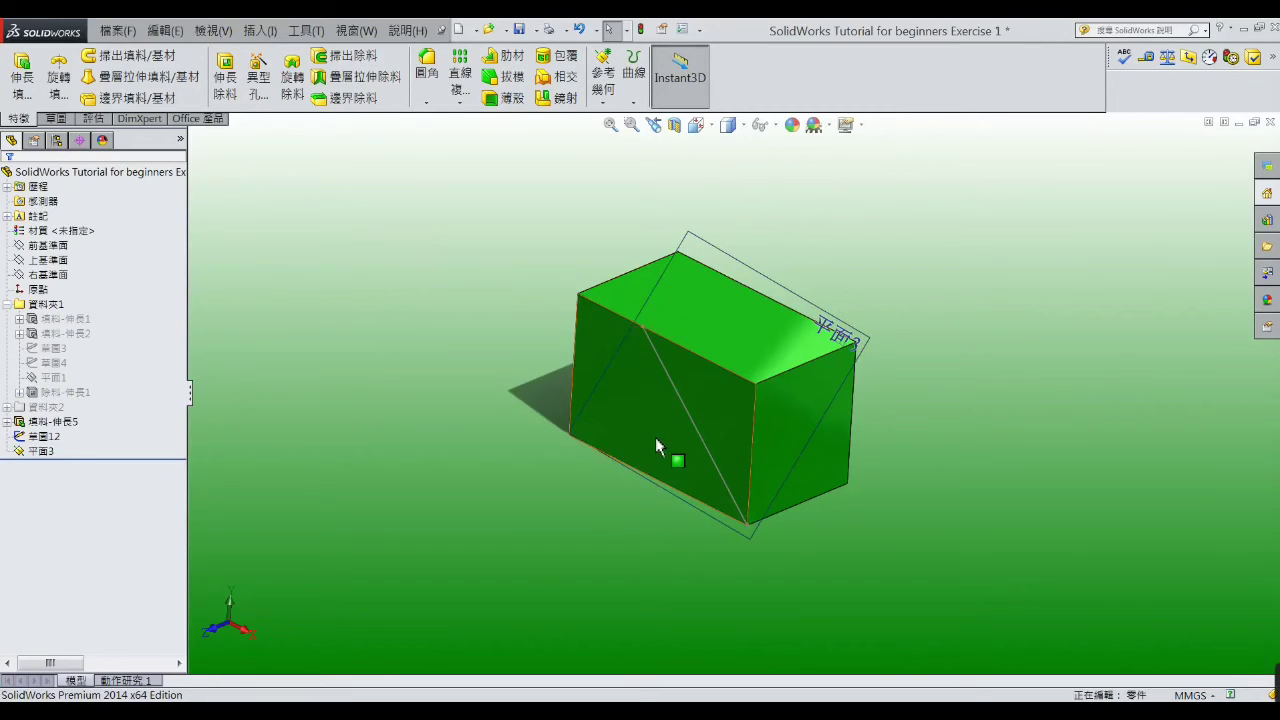
{"action": "left_click", "coordinate": [624, 298]}
- Convert 草圖11's rectangle and two strips into a new sketch on the top face
{"action": "left_click", "coordinate": [676, 258]}
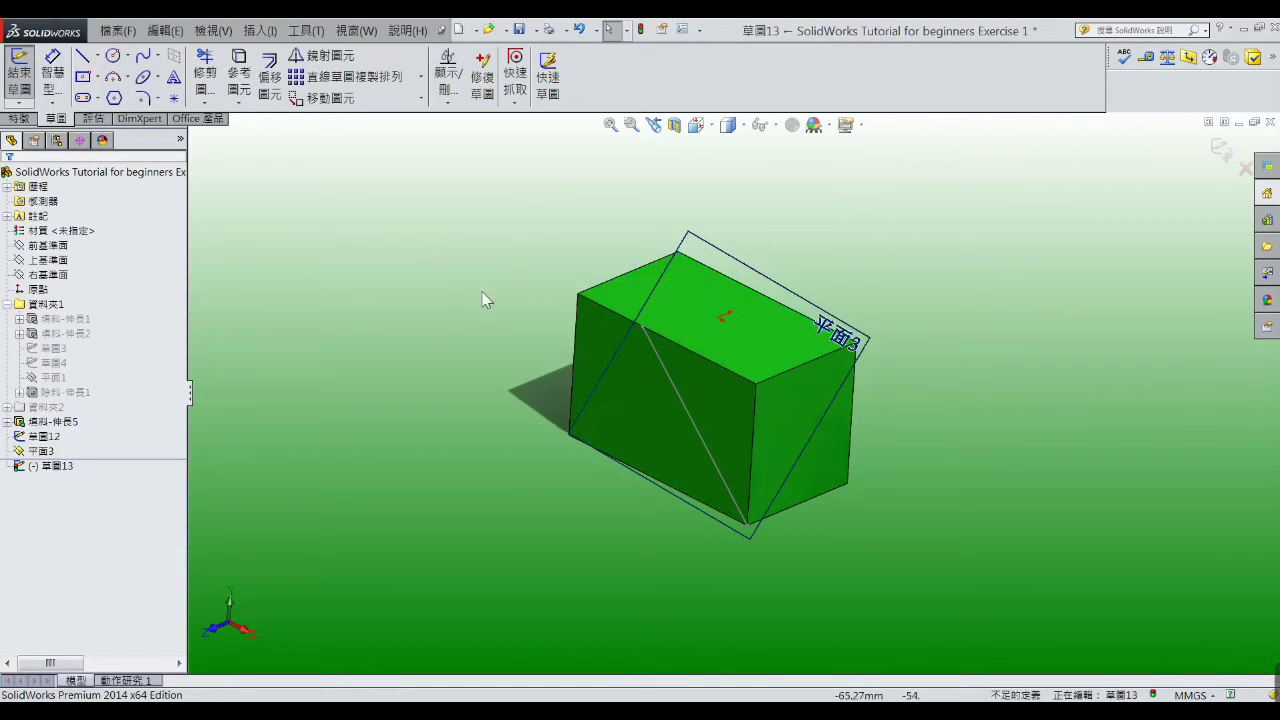
{"action": "left_click", "coordinate": [55, 438]}
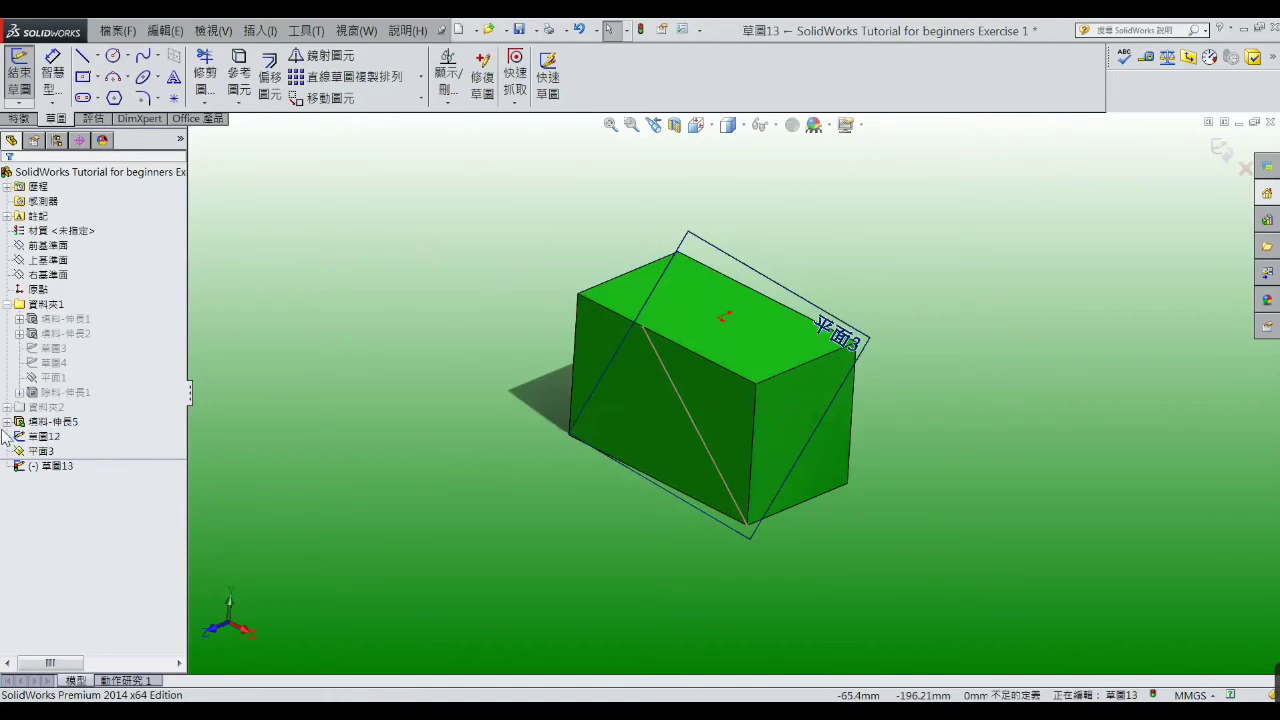
{"action": "left_click", "coordinate": [50, 437]}
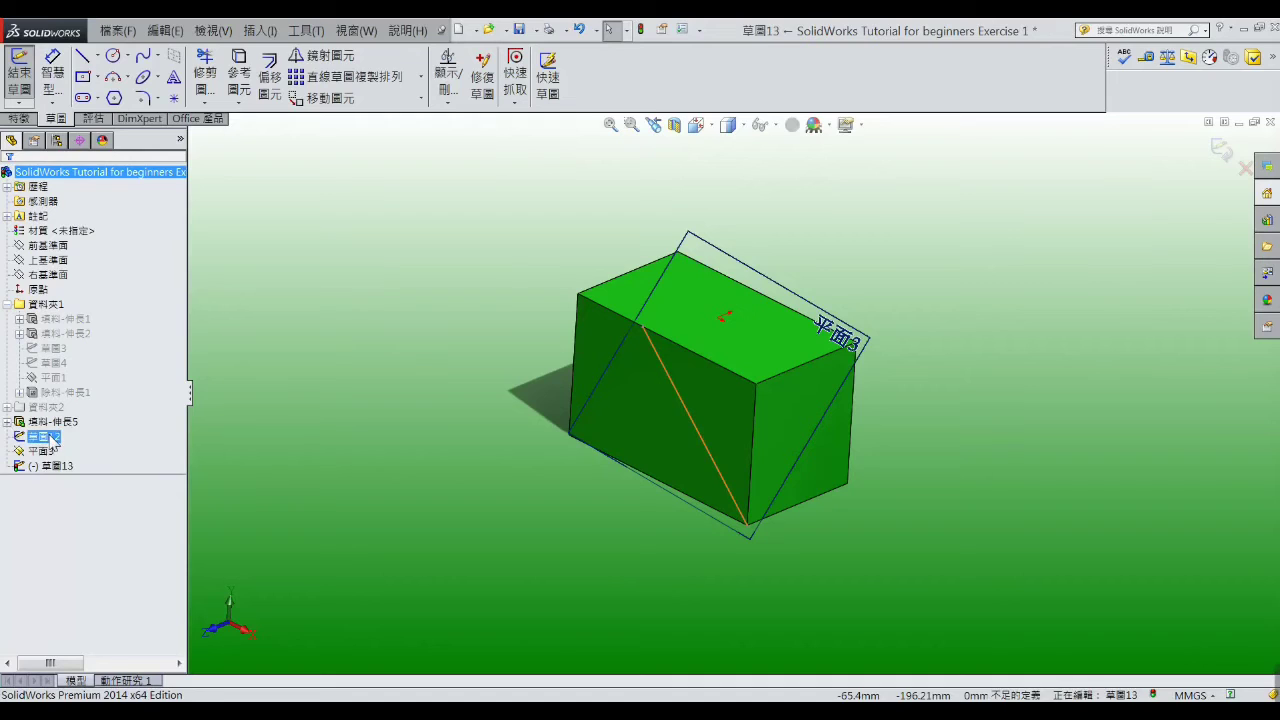
{"action": "left_click", "coordinate": [7, 422]}
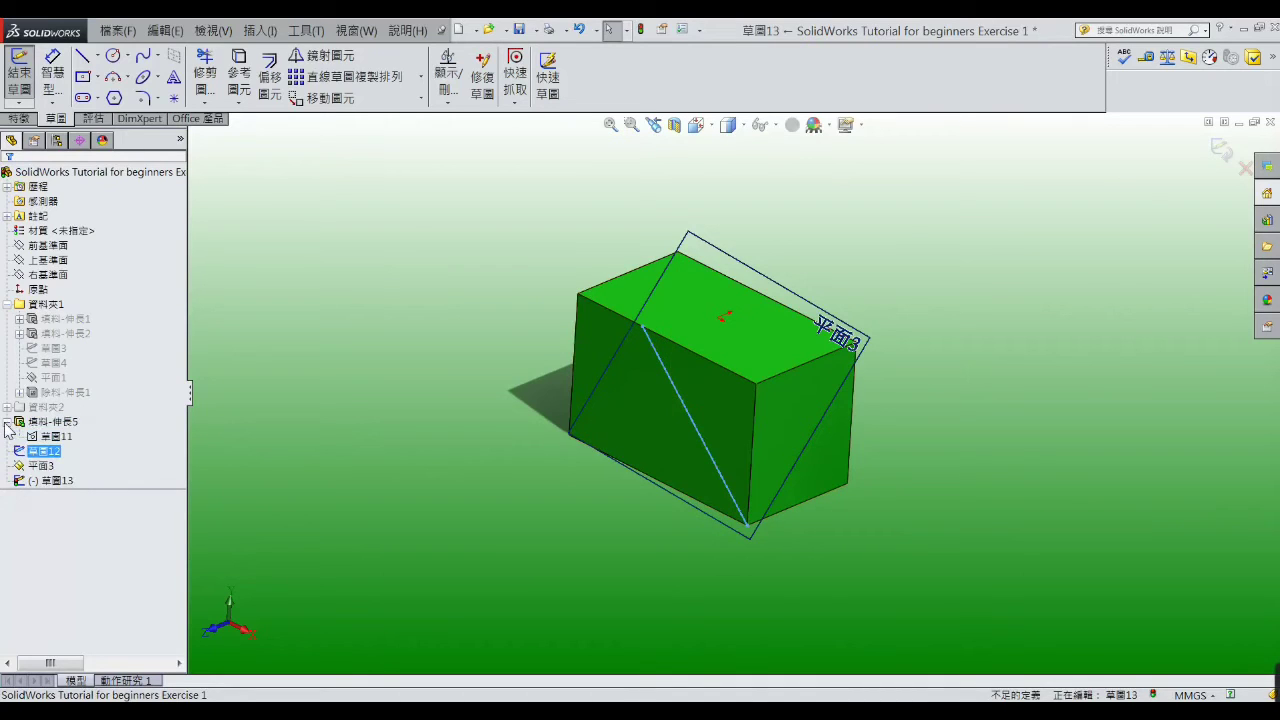
{"action": "left_click", "coordinate": [55, 436]}
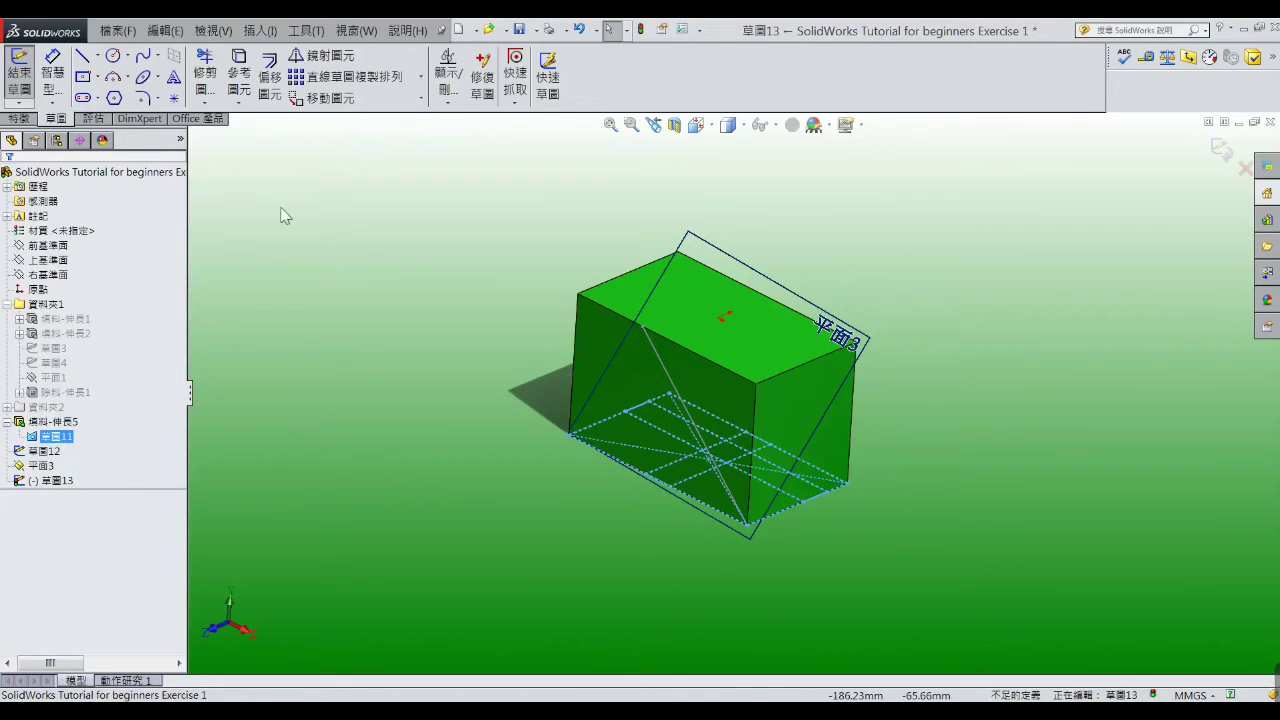
{"action": "left_click", "coordinate": [240, 78]}
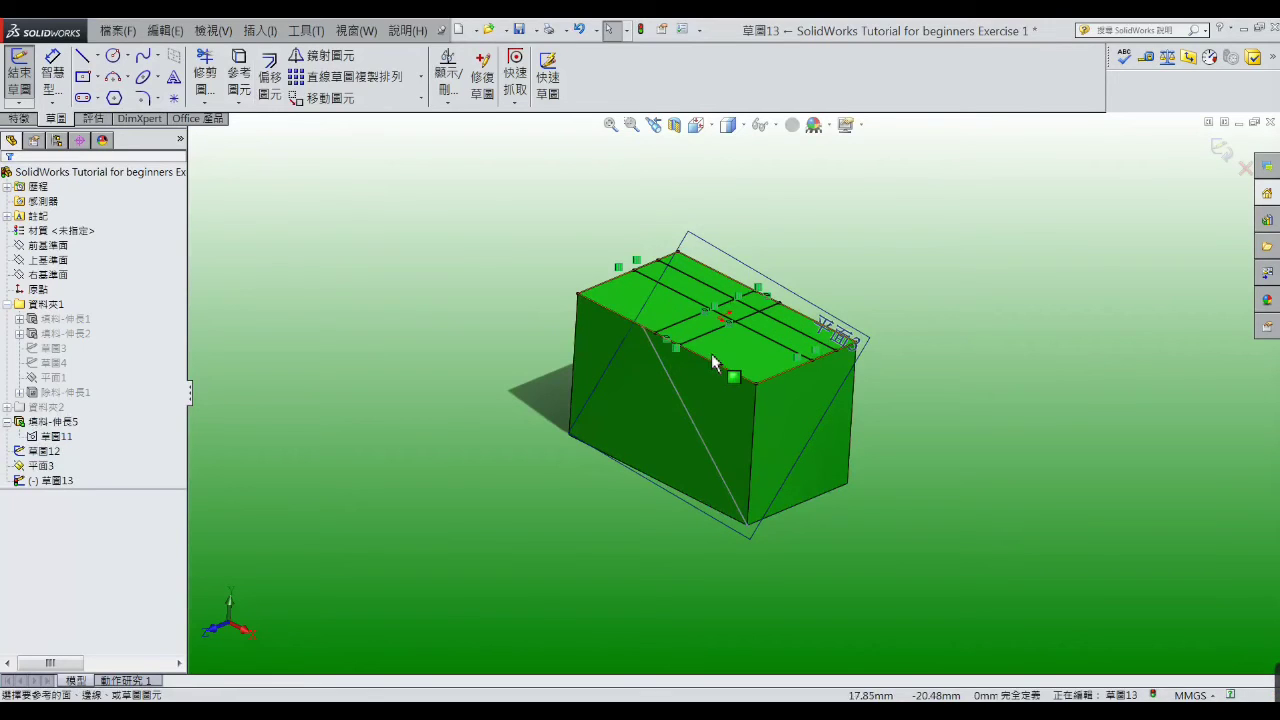
- Set up an Extruded Cut ending 18 mm offset from the Top Plane
{"action": "left_click", "coordinate": [27, 119]}
{"action": "left_click", "coordinate": [222, 77]}
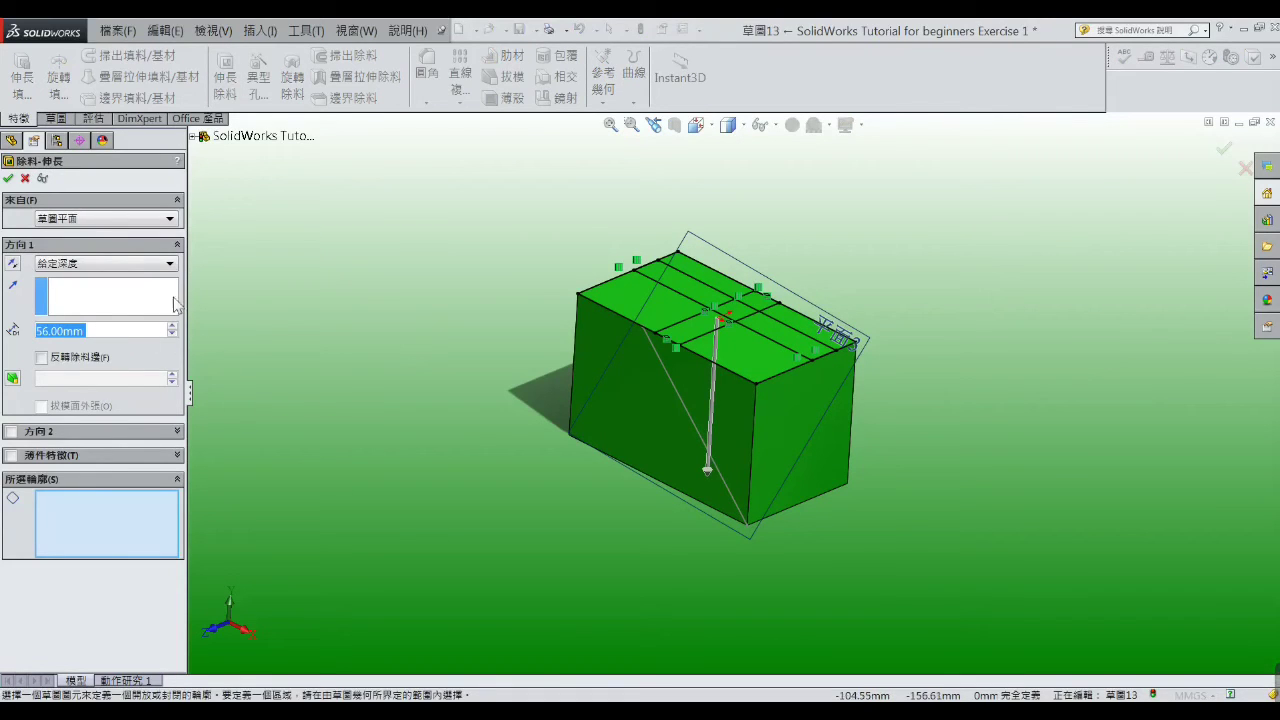
{"action": "left_click", "coordinate": [171, 264]}
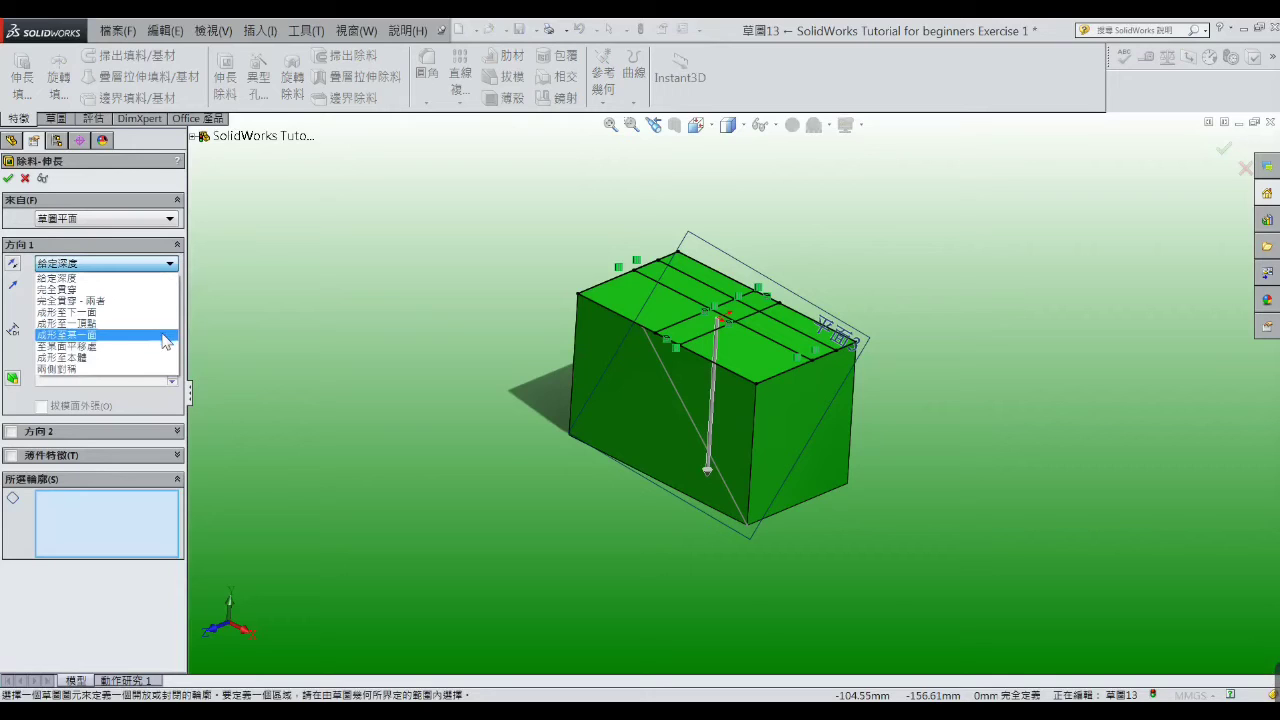
{"action": "left_click", "coordinate": [163, 346]}
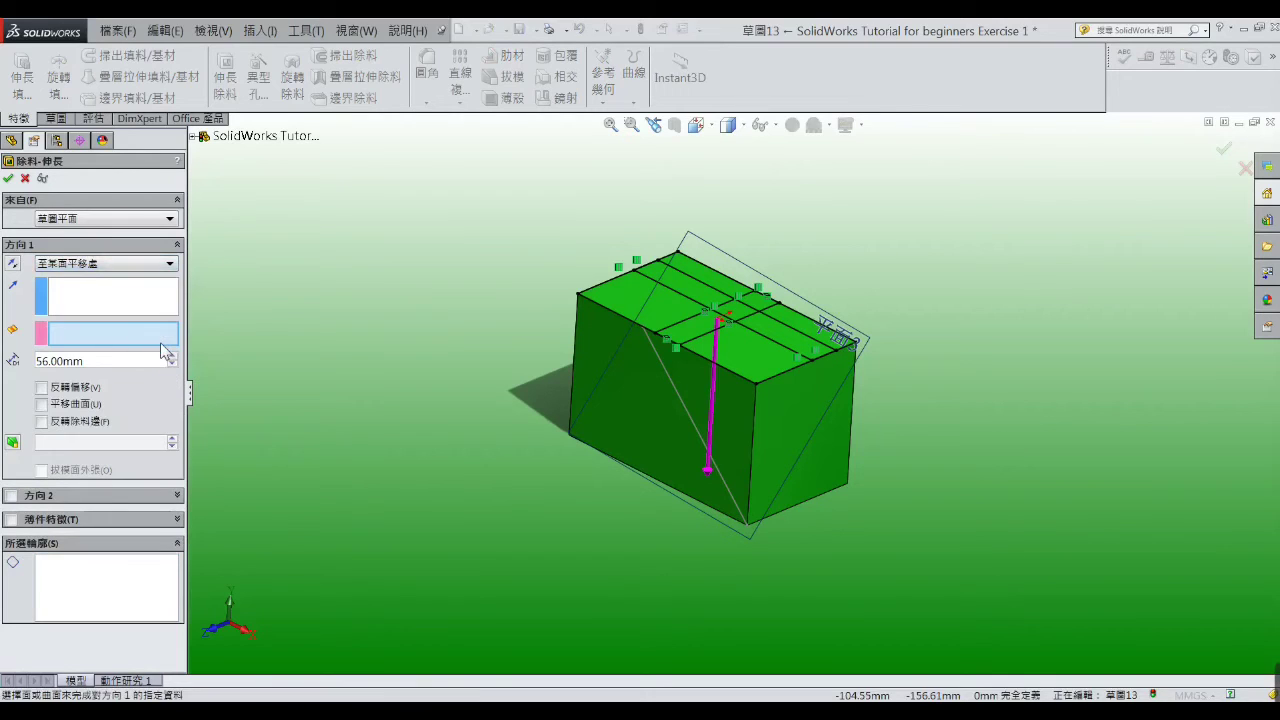
{"action": "double_click", "coordinate": [149, 363]}
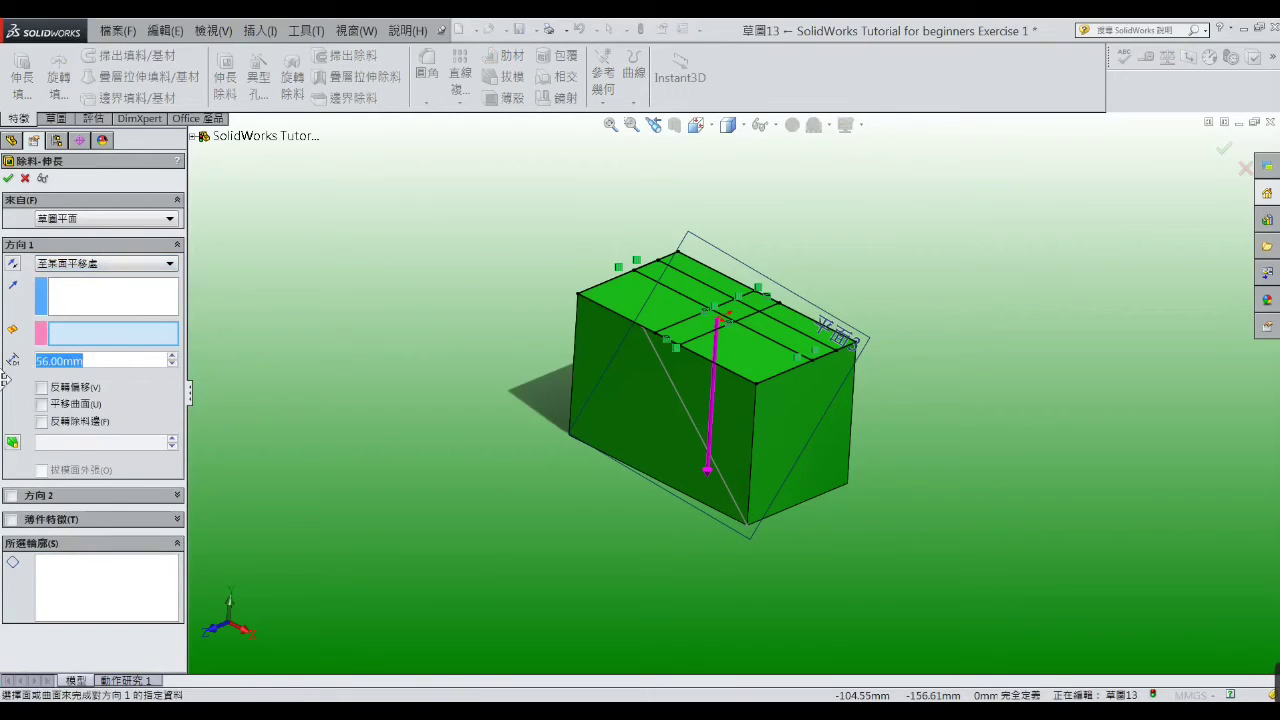
{"action": "type", "text": "18"}
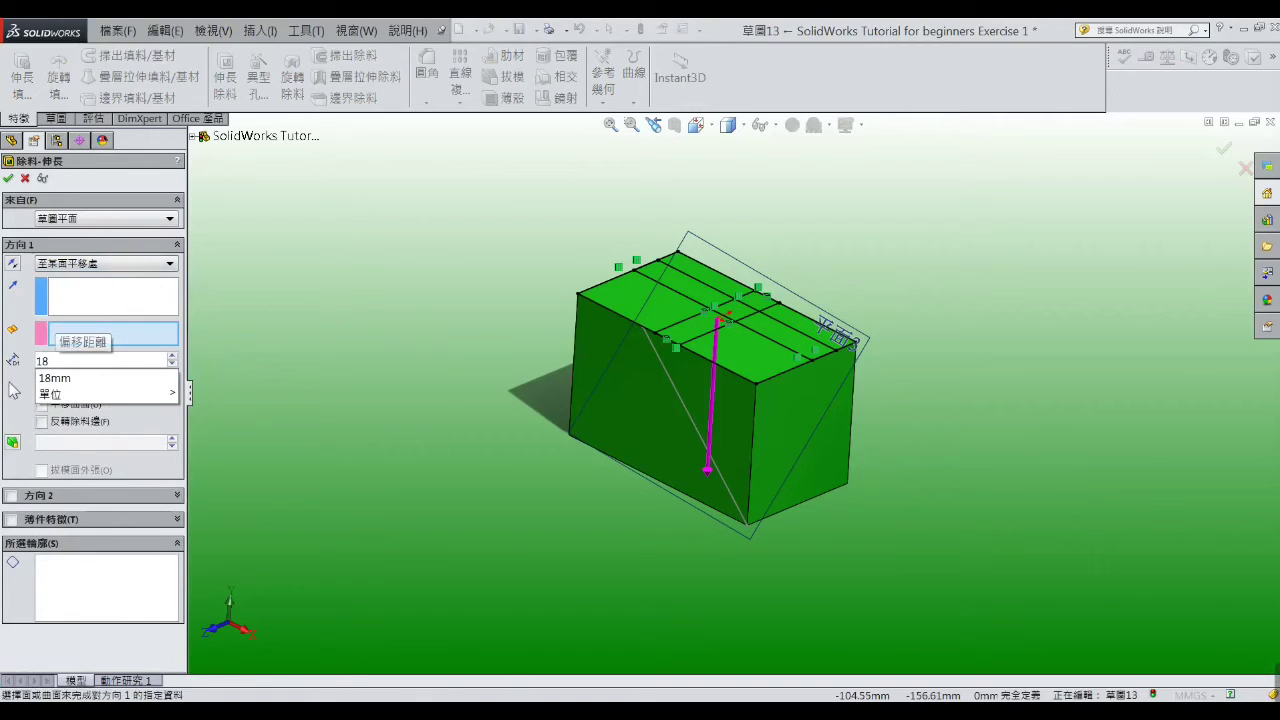
{"action": "key", "text": "Return"}
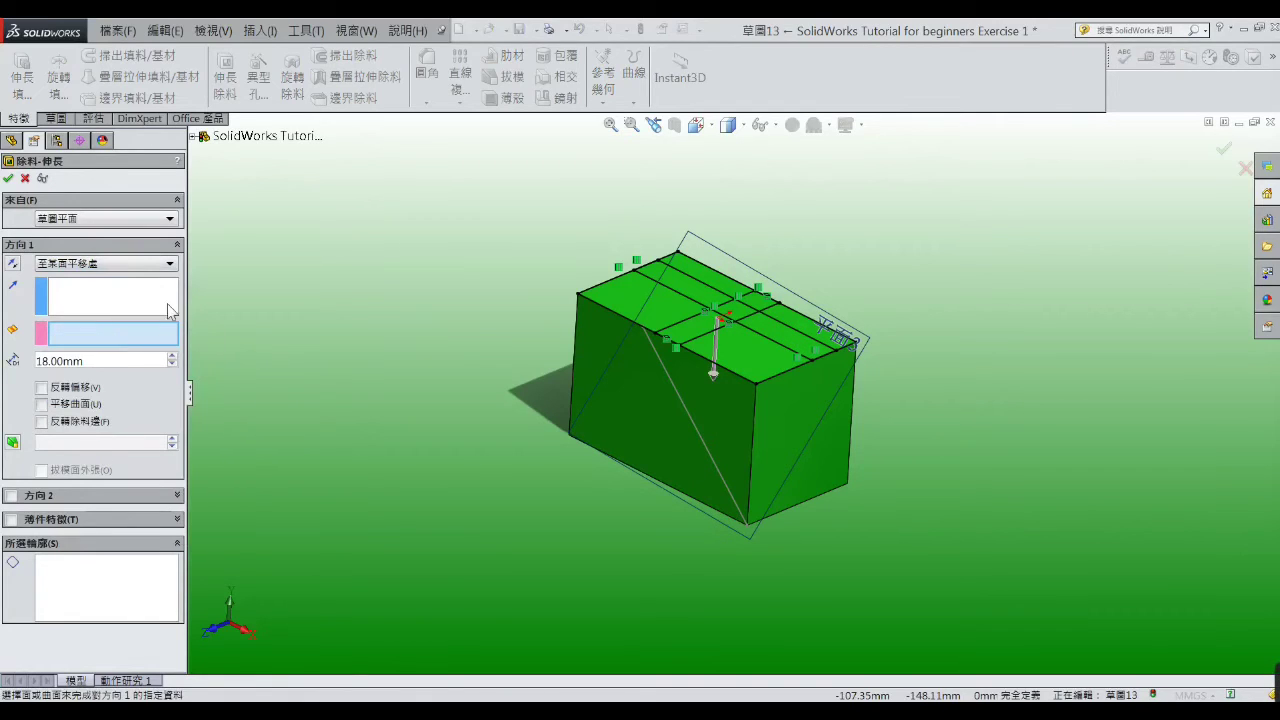
{"action": "left_click", "coordinate": [193, 137]}
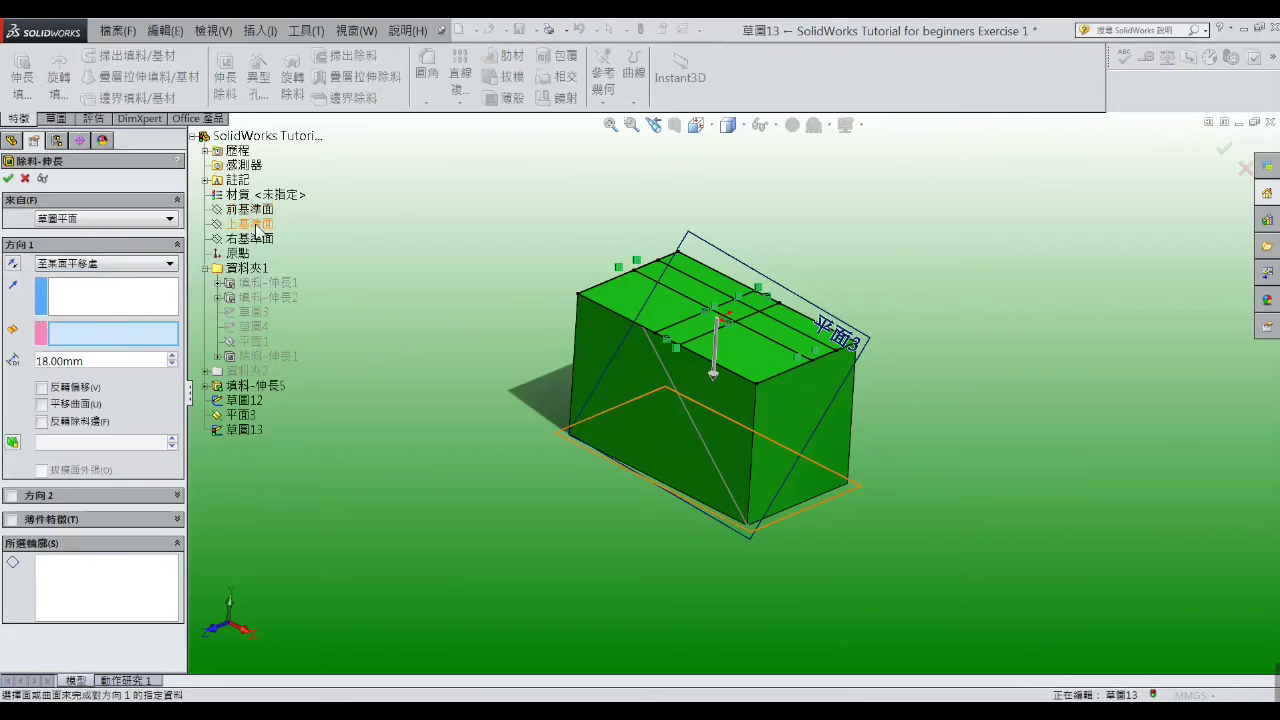
{"action": "left_click", "coordinate": [255, 226]}
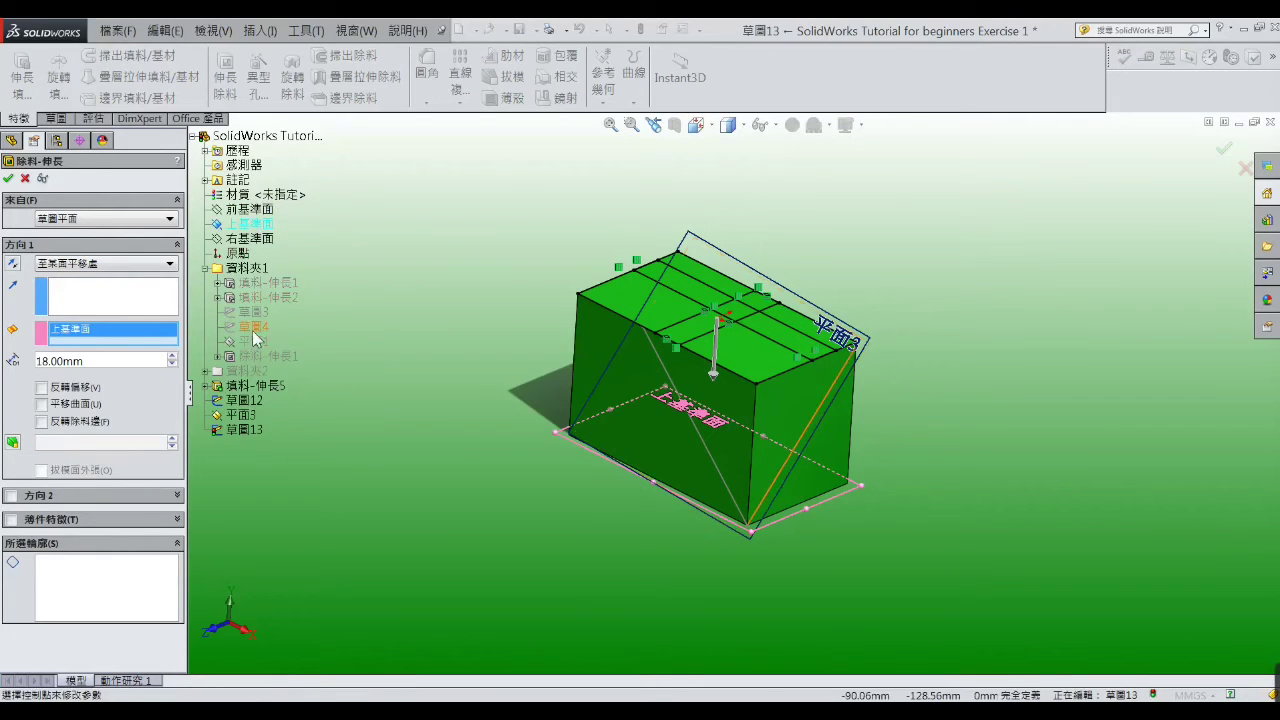
- Select the four corner regions as cut contours and confirm the cut
{"action": "left_click", "coordinate": [110, 578]}
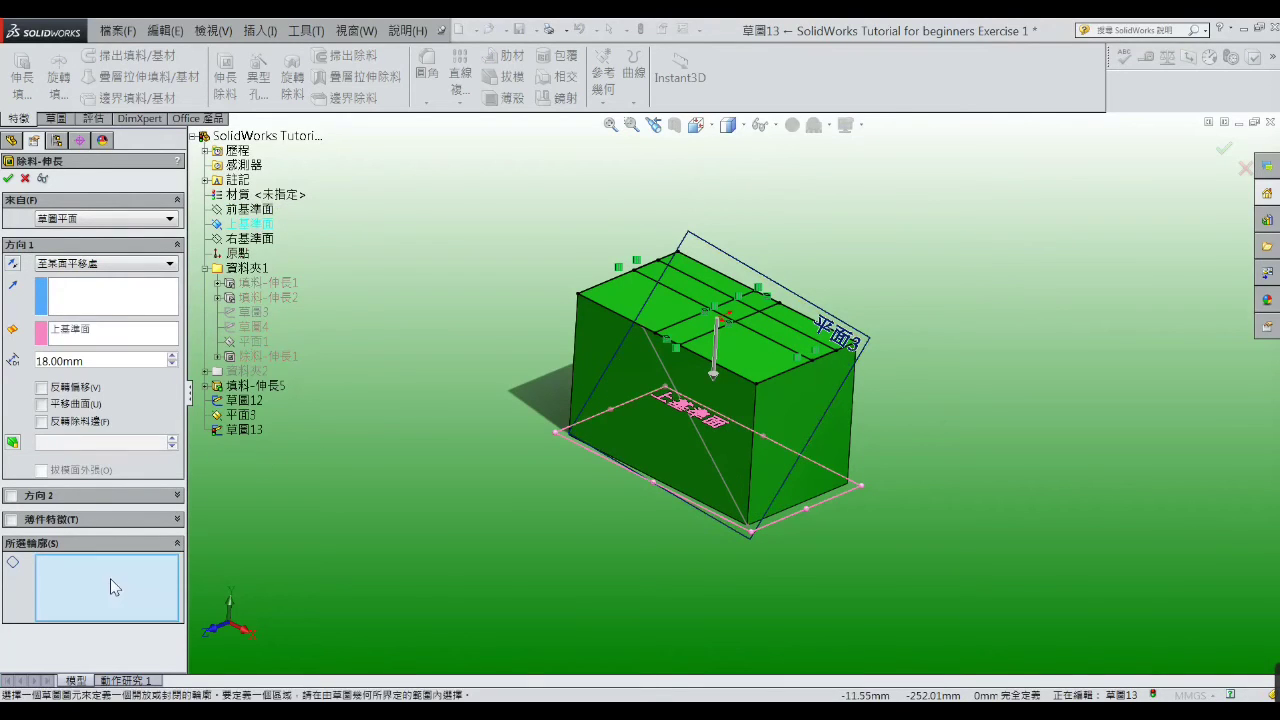
{"action": "left_click", "coordinate": [618, 293]}
{"action": "left_click", "coordinate": [743, 357]}
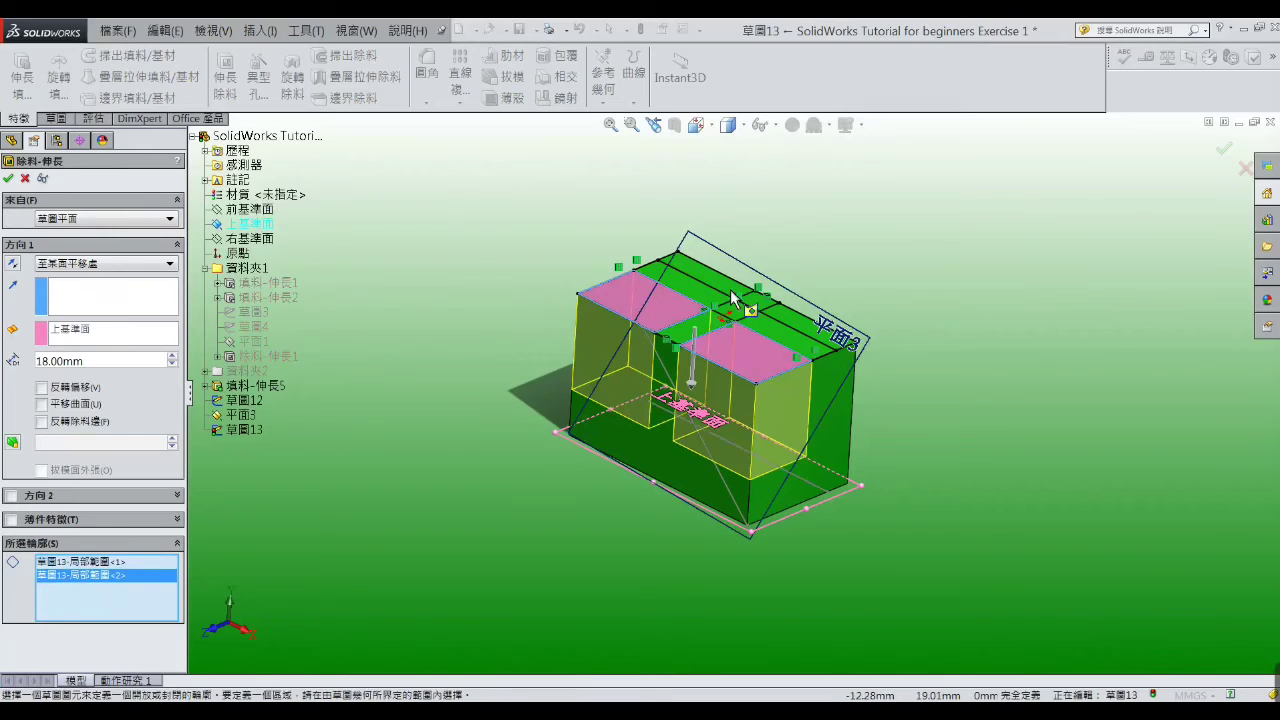
{"action": "left_click", "coordinate": [736, 290]}
{"action": "left_click", "coordinate": [806, 326]}
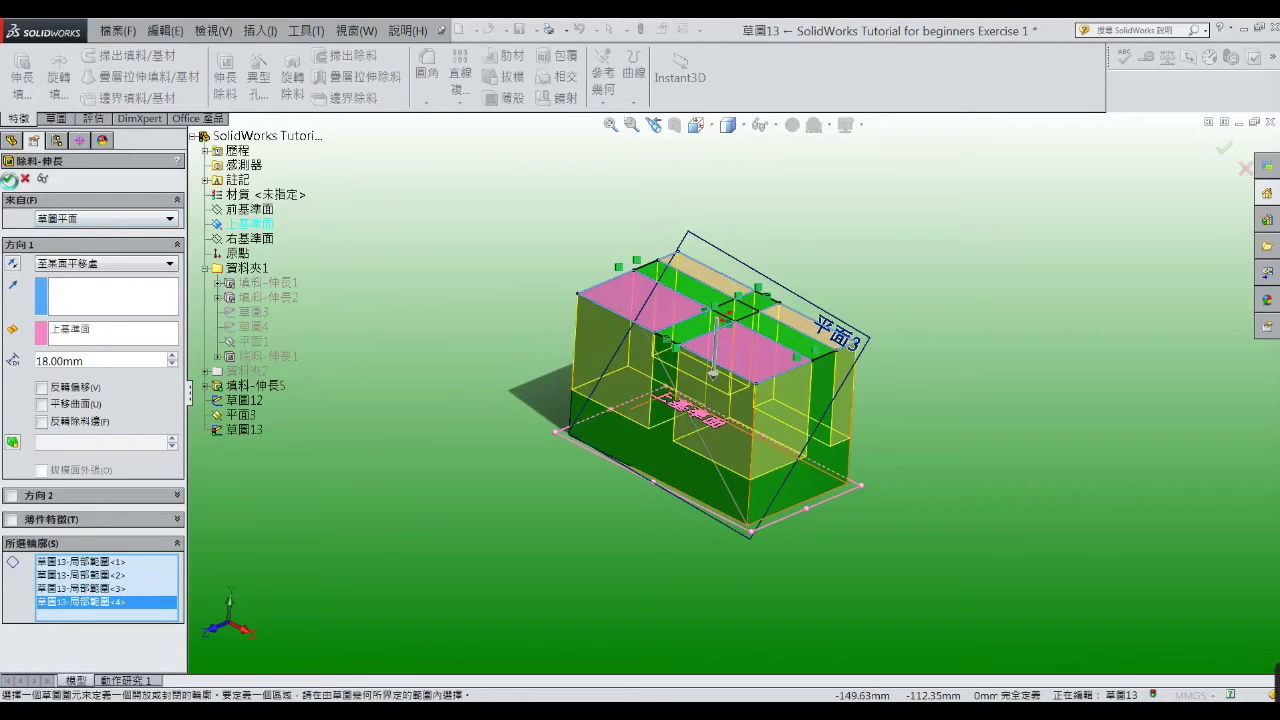
{"action": "left_click", "coordinate": [9, 179]}
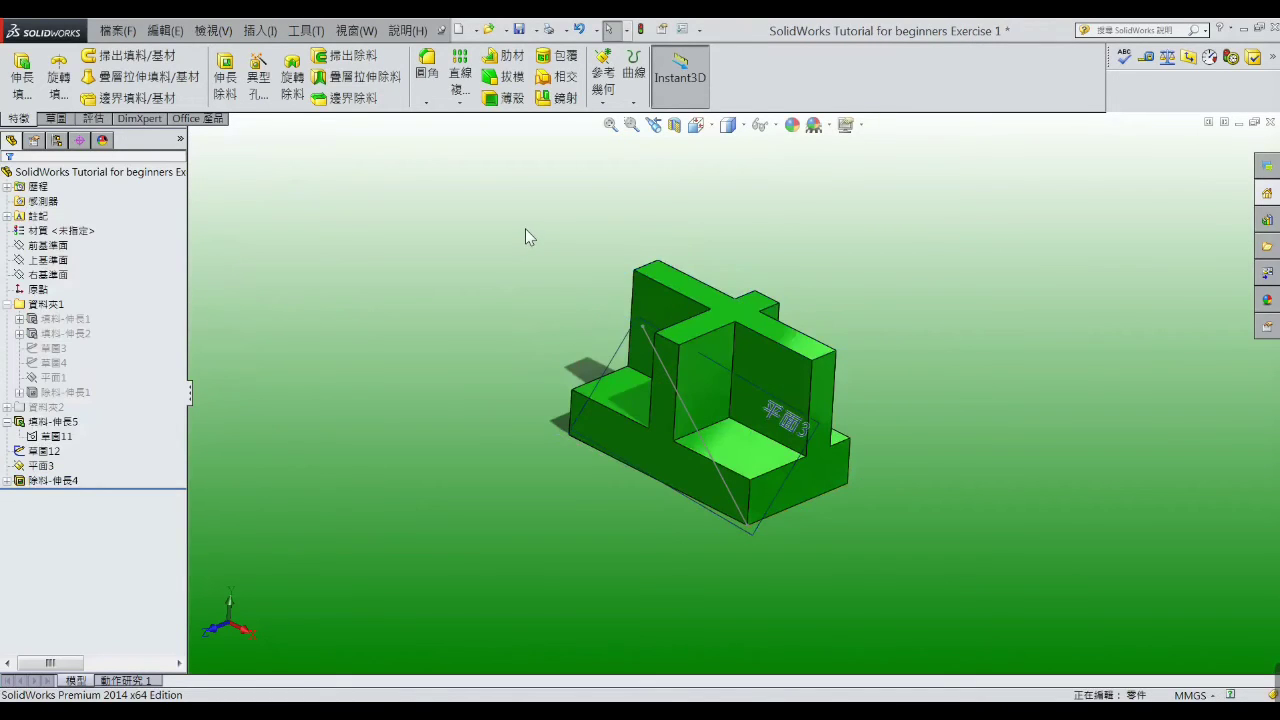
{"action": "mouse_move", "coordinate": [525, 237]}
{"action": "middle_mouse_down"}
{"action": "mouse_move", "coordinate": [508, 374]}
{"action": "mouse_move", "coordinate": [586, 263]}
{"action": "mouse_move", "coordinate": [503, 366]}
{"action": "middle_mouse_up"}
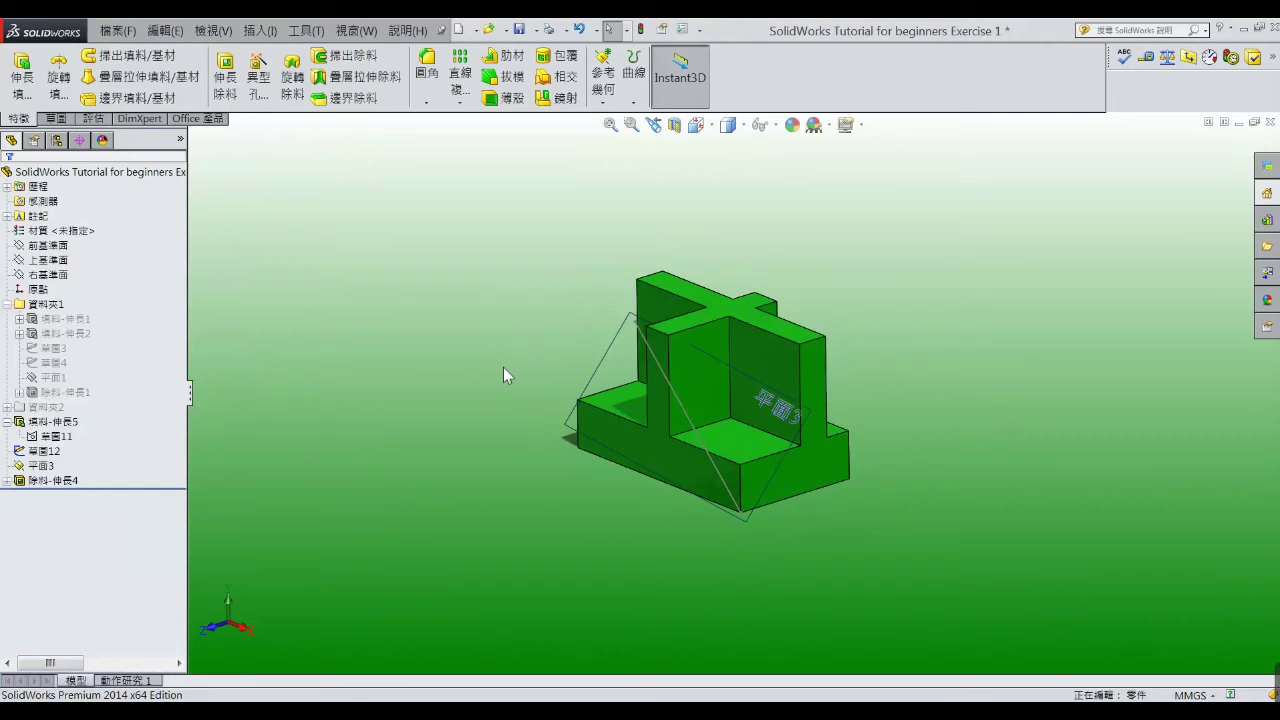
{"action": "key", "text": "alt+Tab"}
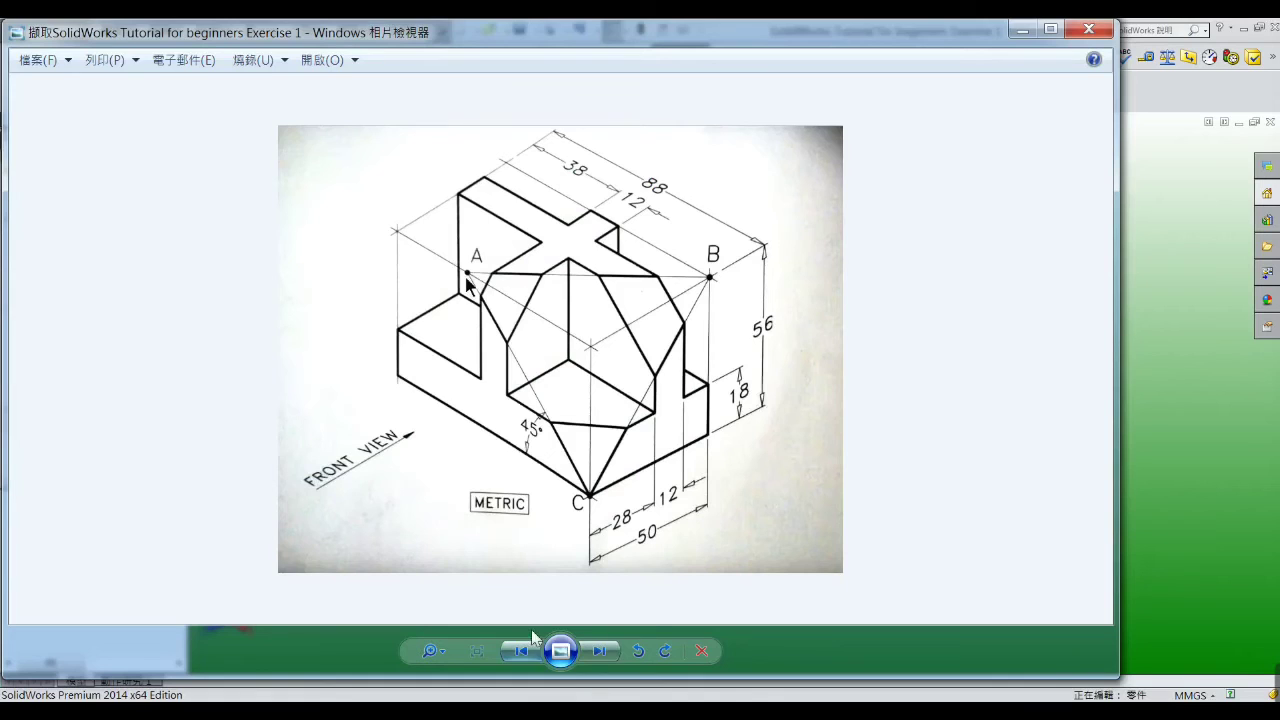
{"action": "left_click", "coordinate": [1022, 30]}
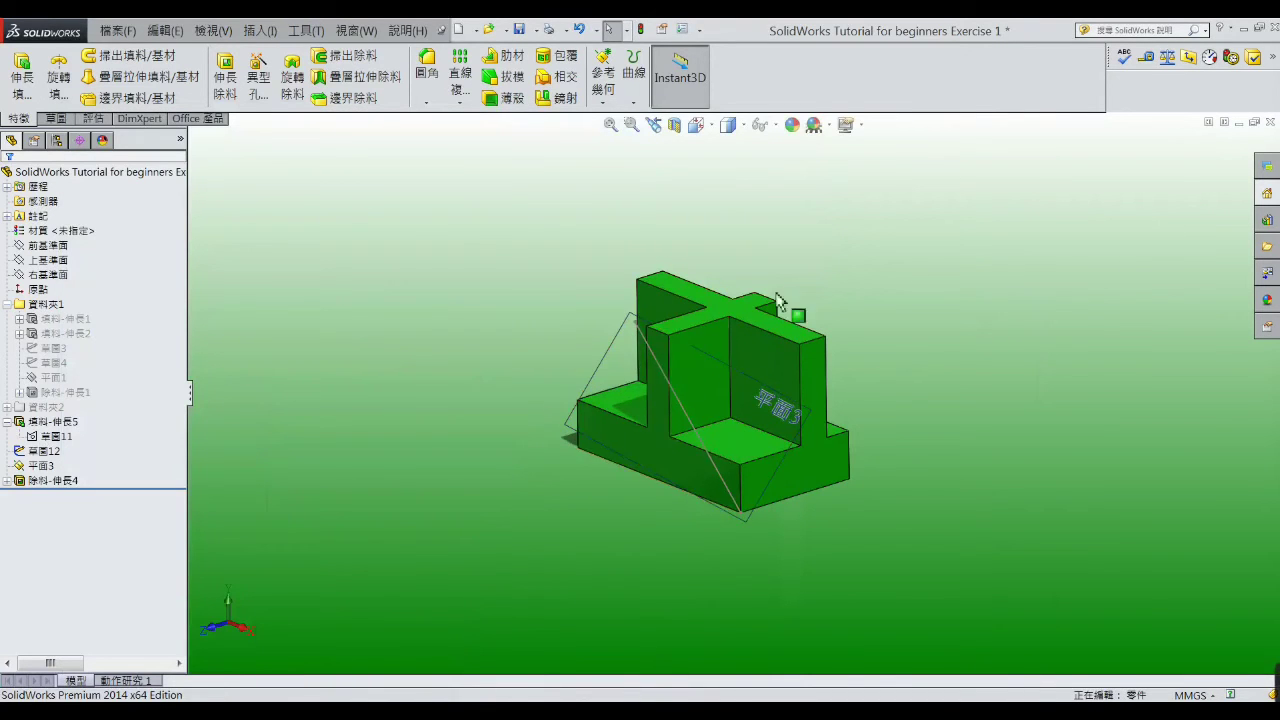
- Sketch a large circle enclosing the front block on Plane3, viewed face-on
{"action": "left_click", "coordinate": [641, 364]}
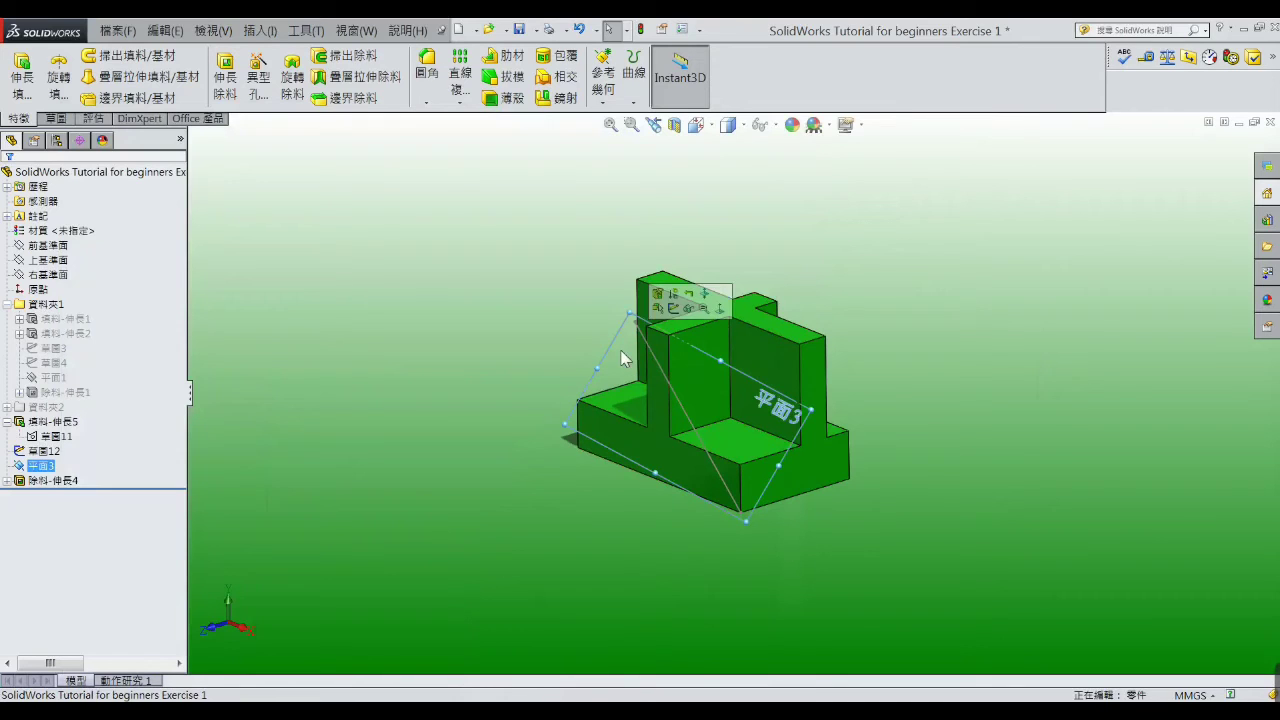
{"action": "left_click", "coordinate": [674, 309]}
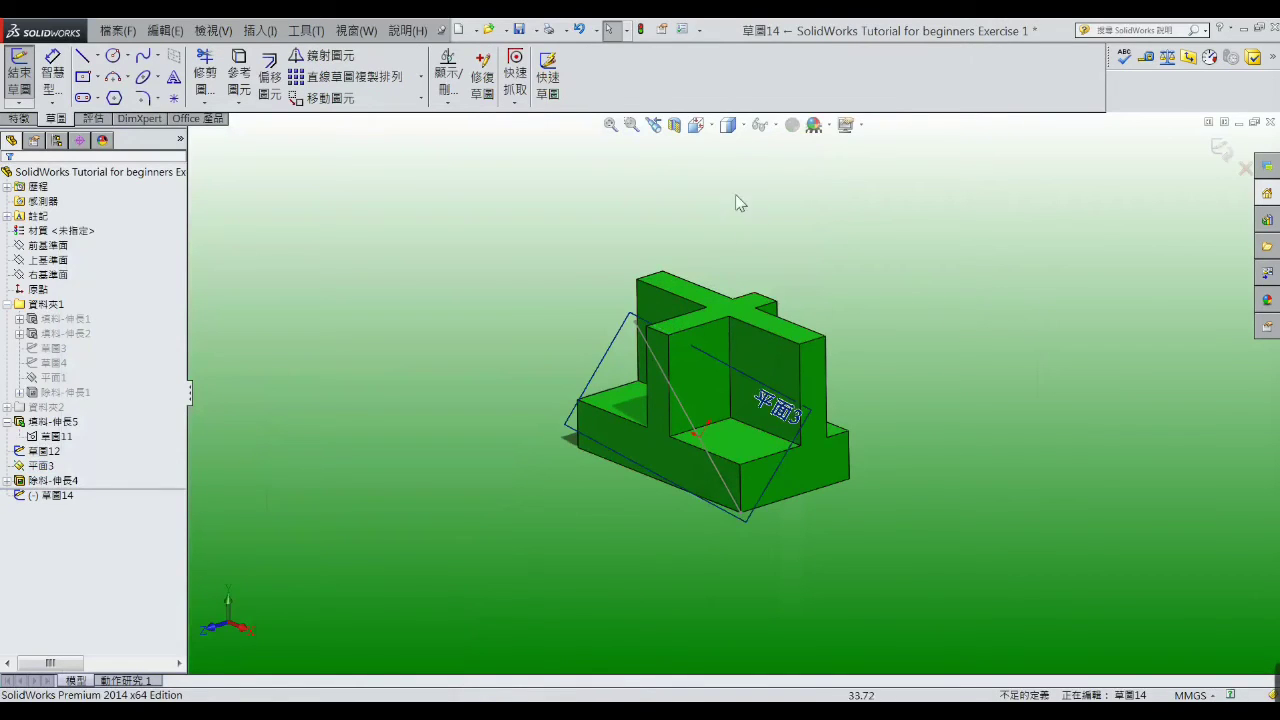
{"action": "left_click", "coordinate": [714, 126]}
{"action": "left_click", "coordinate": [786, 220]}
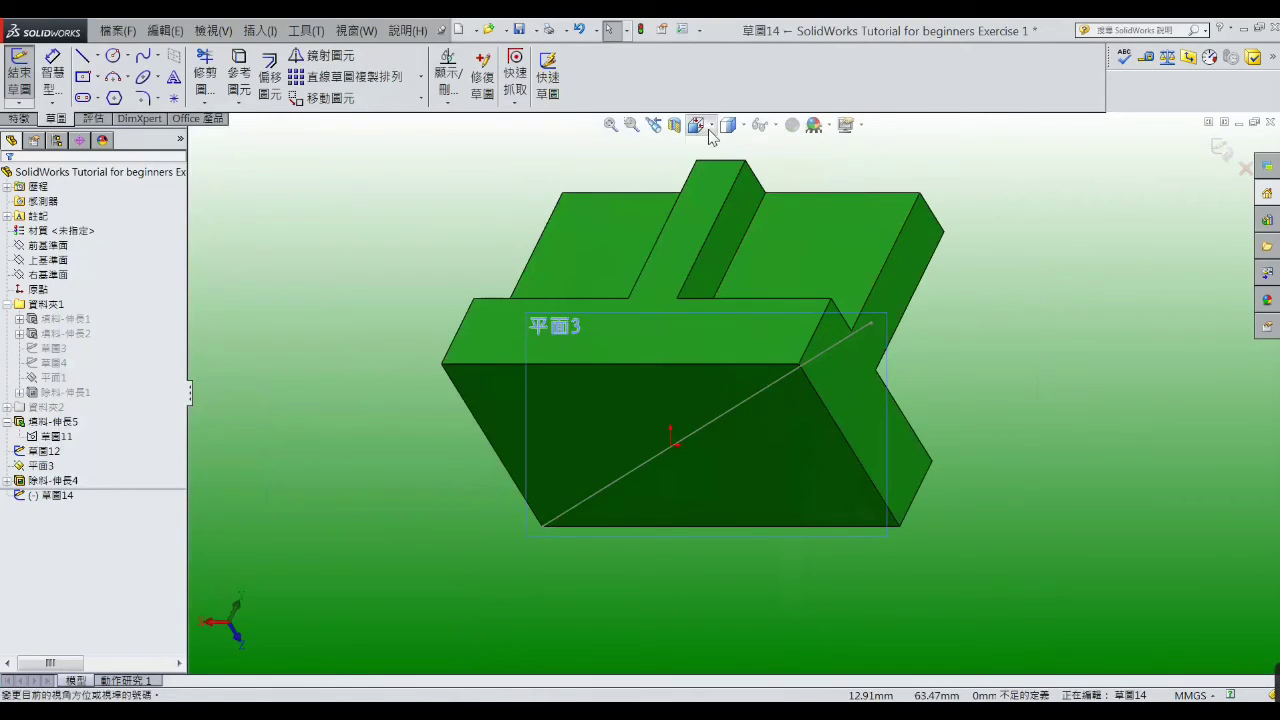
{"action": "left_click", "coordinate": [711, 130]}
{"action": "left_click", "coordinate": [788, 220]}
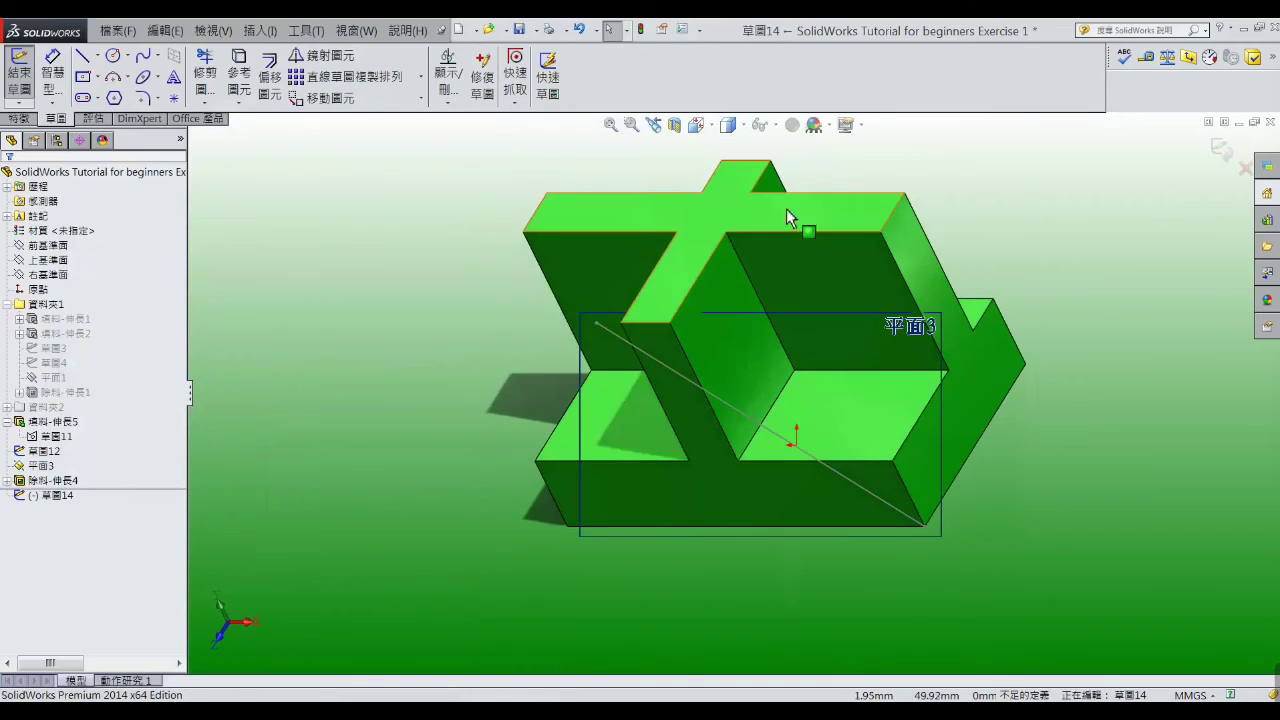
{"action": "left_click", "coordinate": [113, 55]}
{"action": "left_click", "coordinate": [821, 370]}
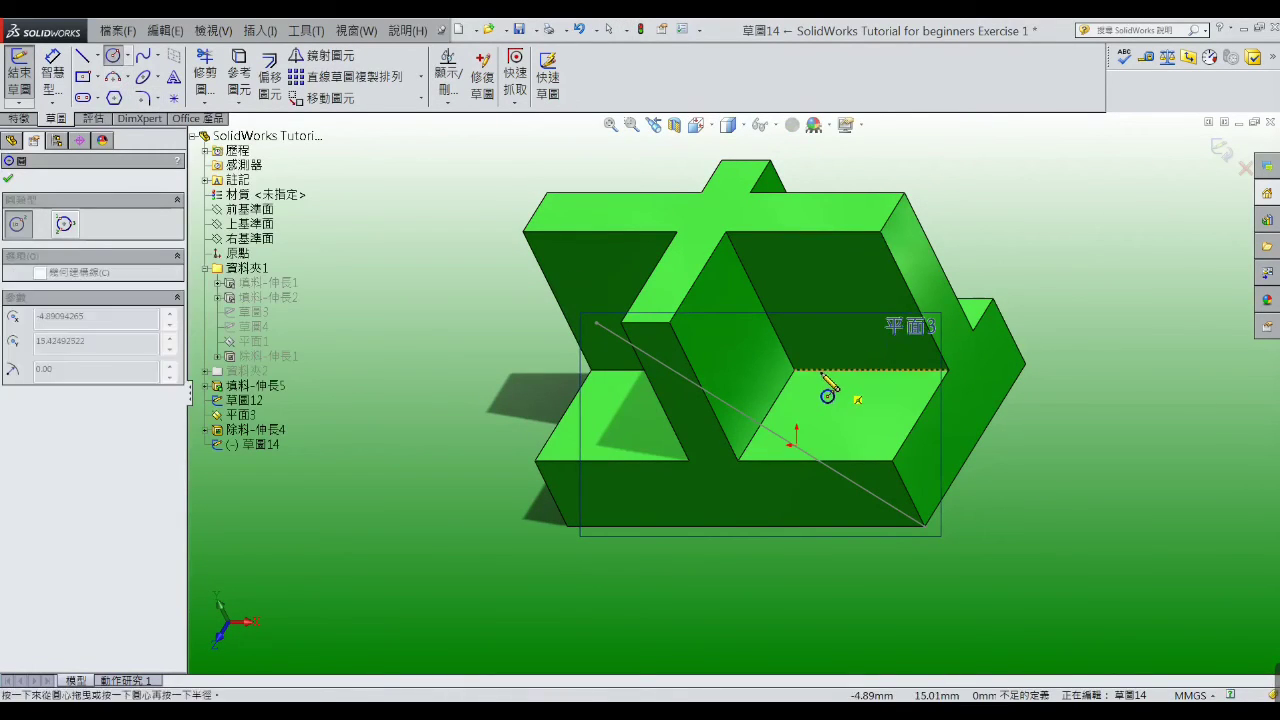
{"action": "left_click", "coordinate": [920, 133]}
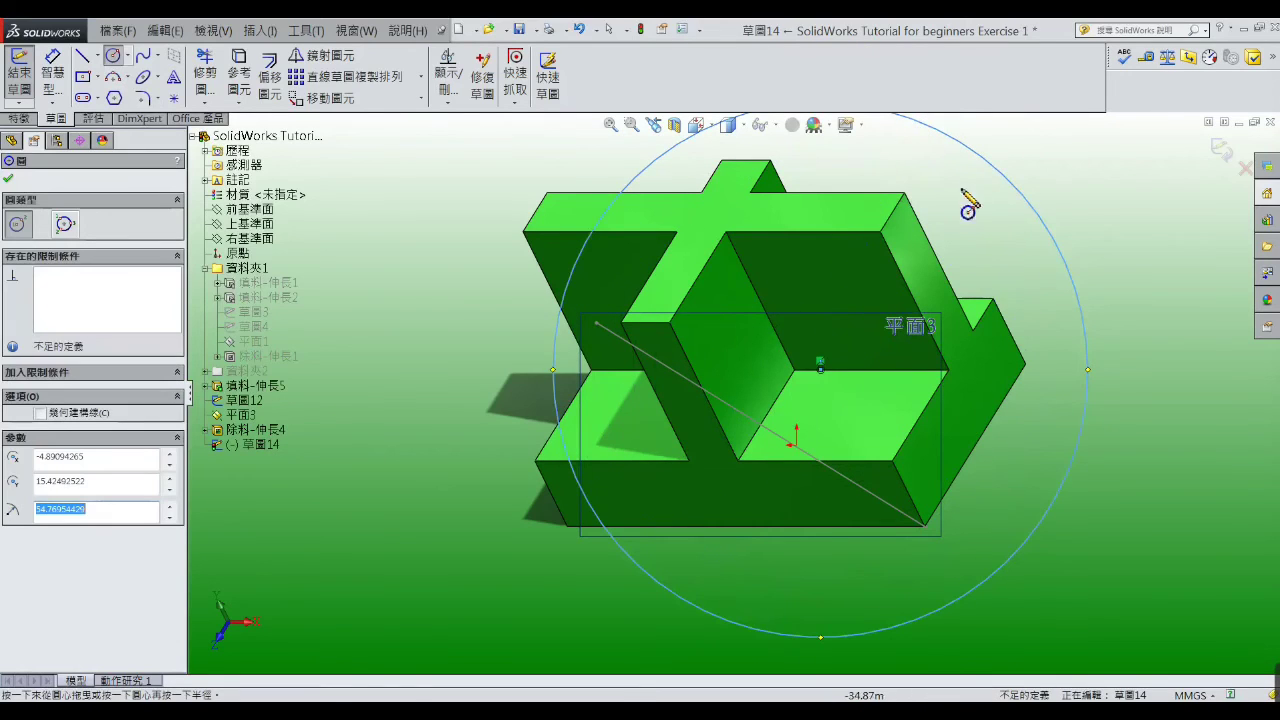
- Extruded Cut the circle 18 mm and orbit to inspect the resulting facets
{"action": "left_click", "coordinate": [28, 118]}
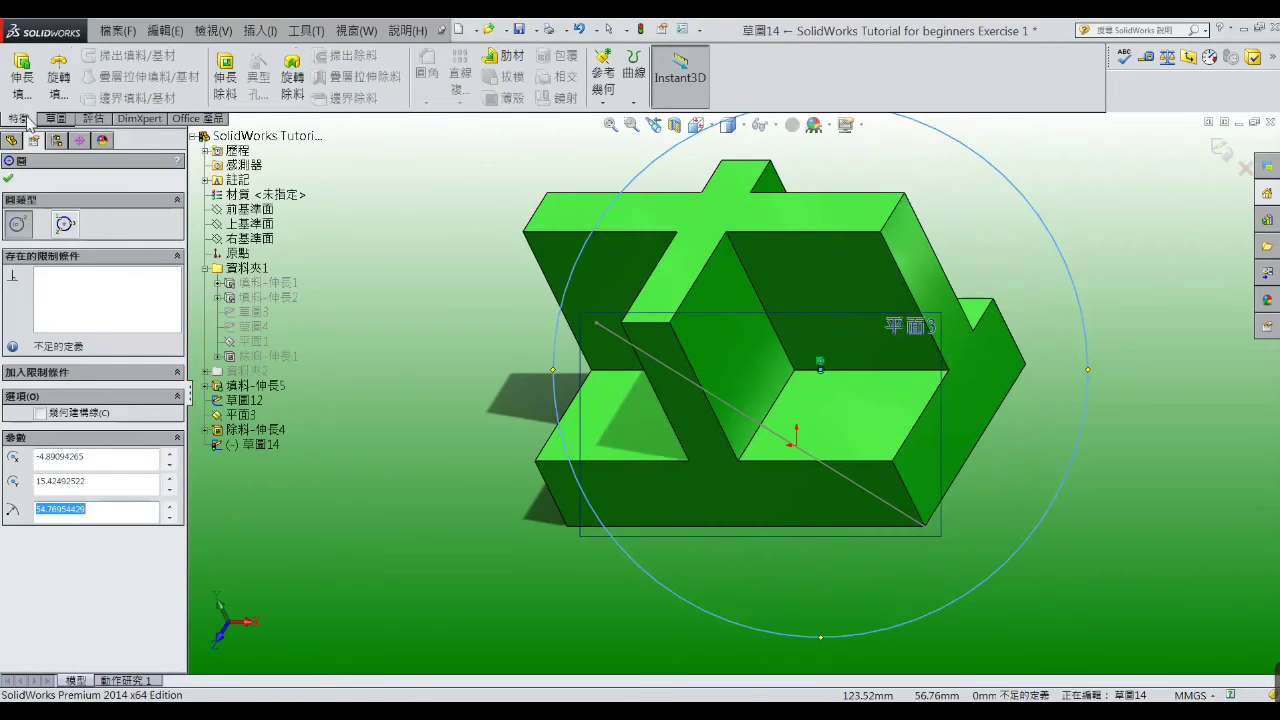
{"action": "left_click", "coordinate": [226, 77]}
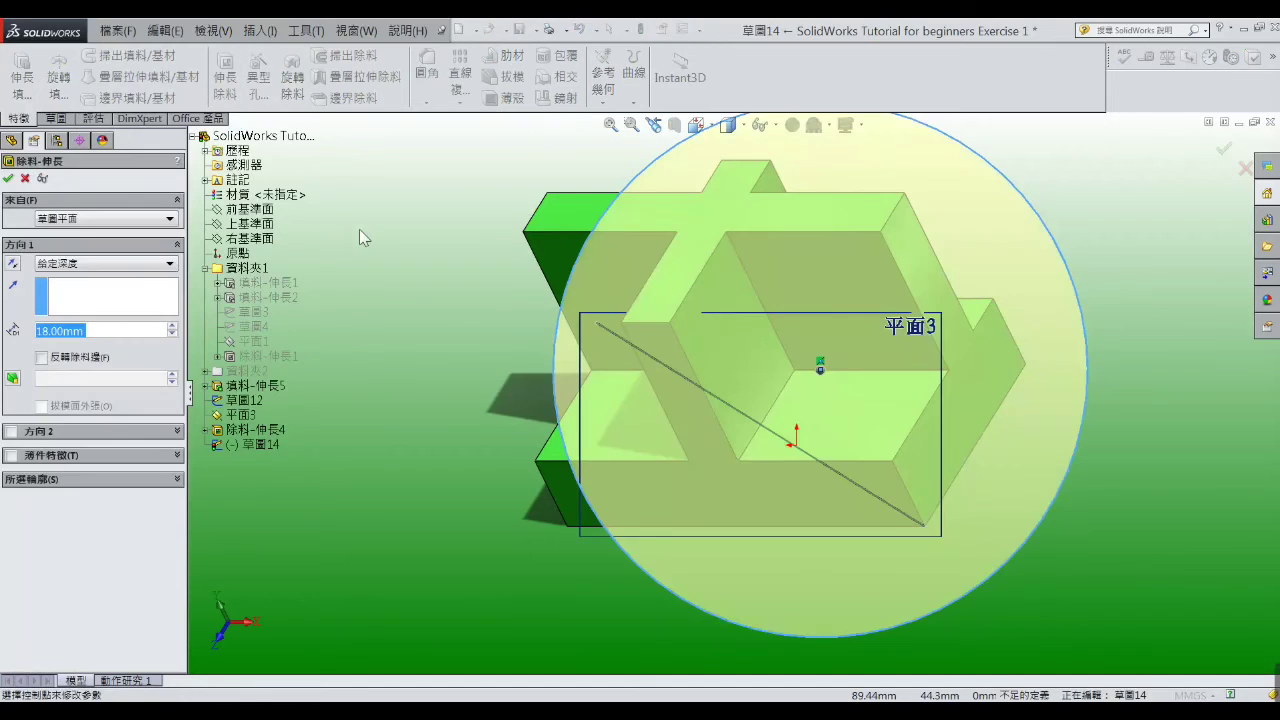
{"action": "left_click", "coordinate": [9, 178]}
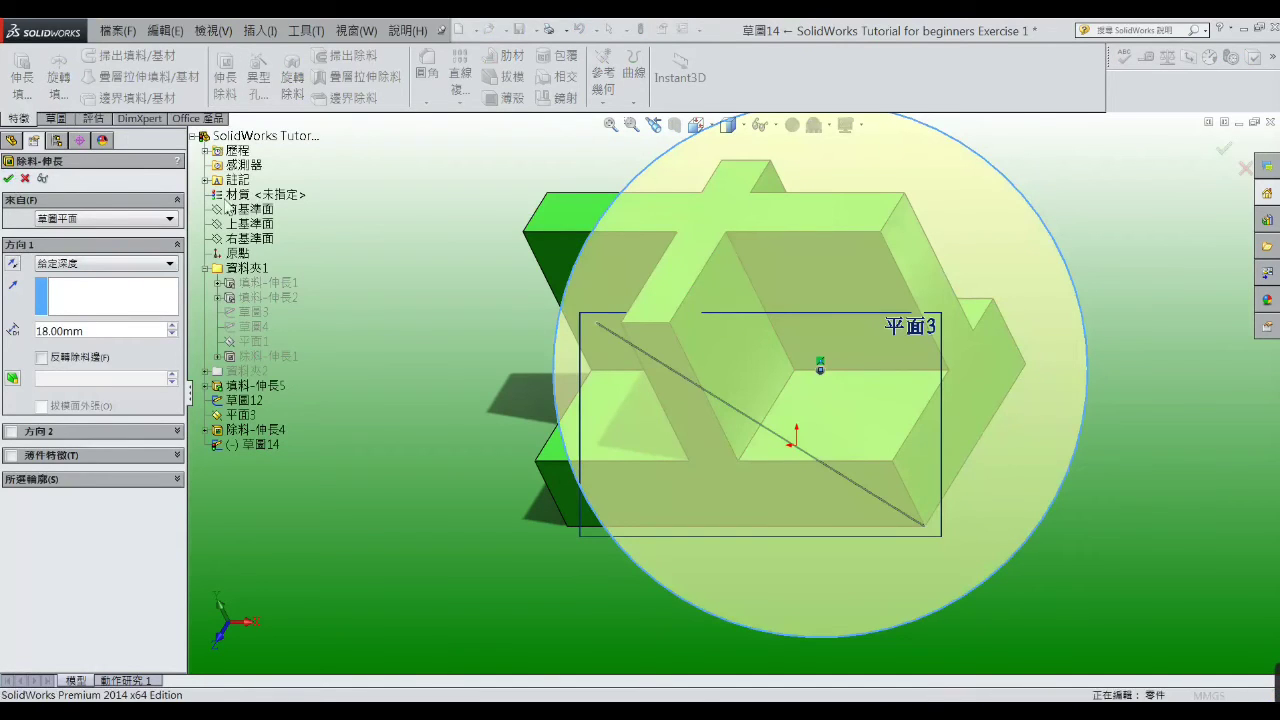
{"action": "mouse_move", "coordinate": [368, 200]}
{"action": "middle_mouse_down"}
{"action": "mouse_move", "coordinate": [453, 342]}
{"action": "mouse_move", "coordinate": [406, 331]}
{"action": "middle_mouse_up"}
{"action": "scroll", "coordinate": [985, 258], "scroll_direction": "down", "scroll_amount": 2}
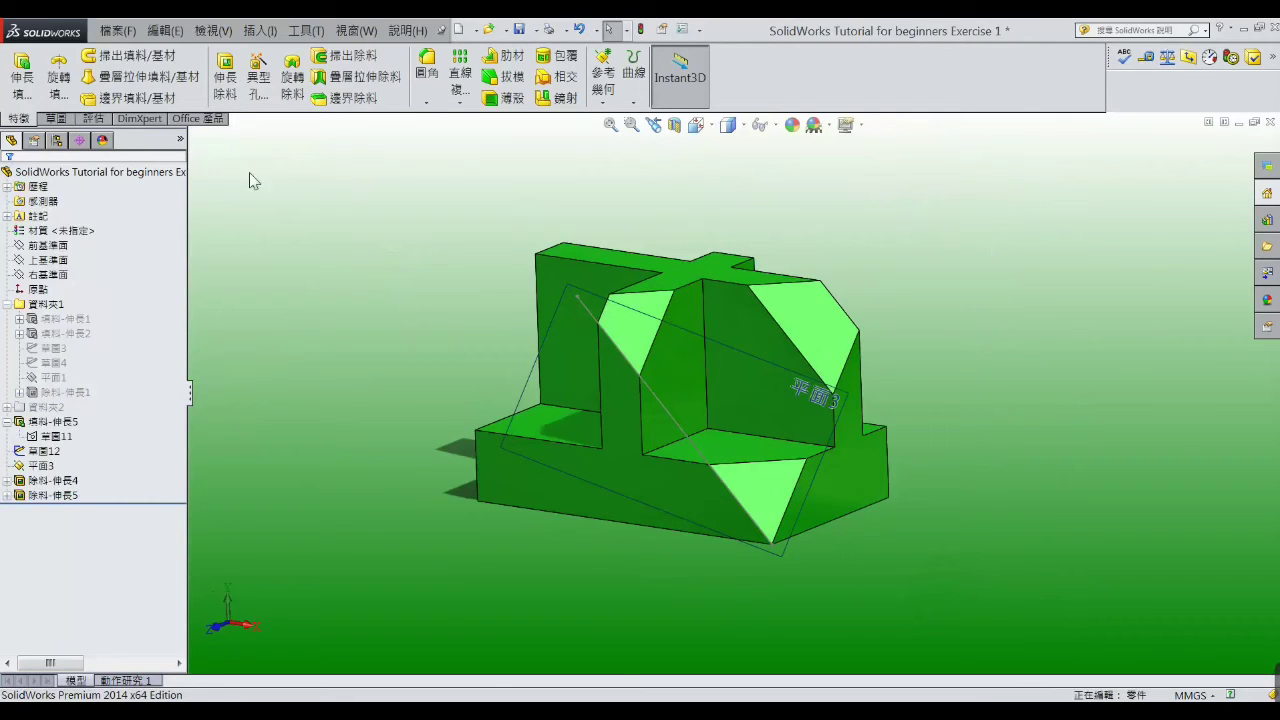
- Hide Plane3 and all sketches via Hide All Types, then orbit to inspect the pyramid facets
{"action": "middle_click_drag", "start_coordinate": [463, 289], "coordinate": [458, 283]}
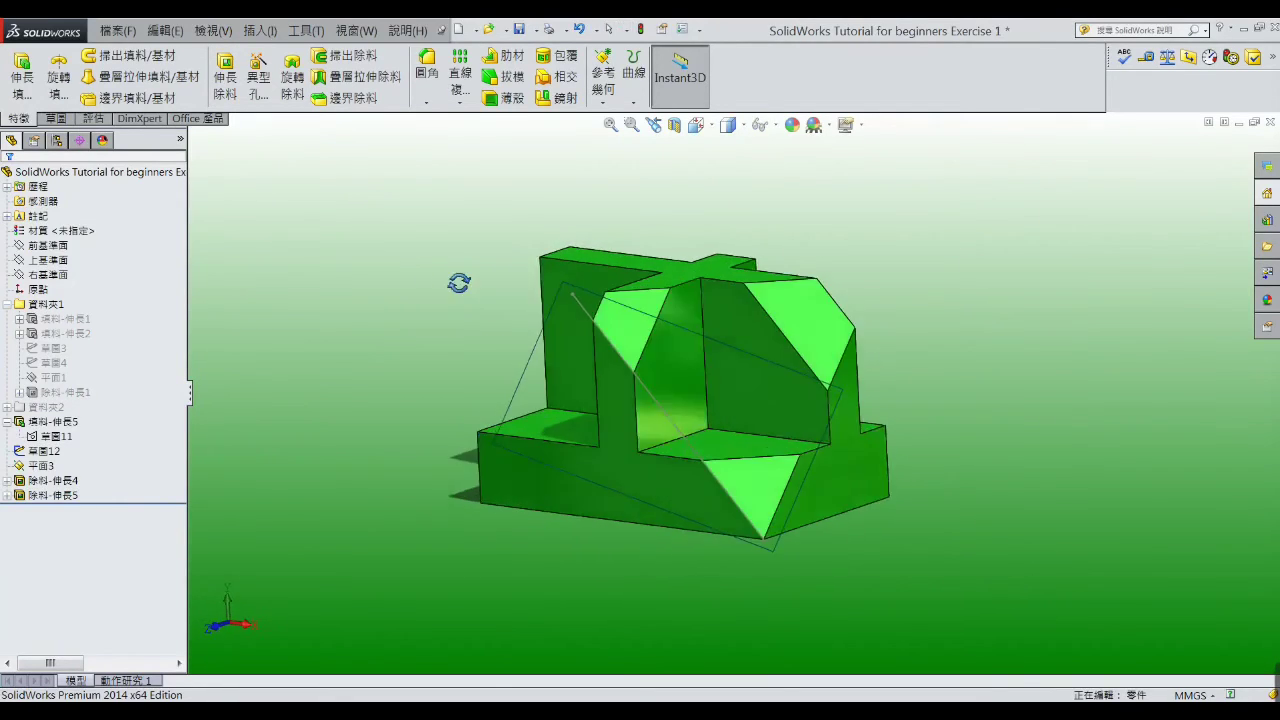
{"action": "left_click", "coordinate": [213, 30]}
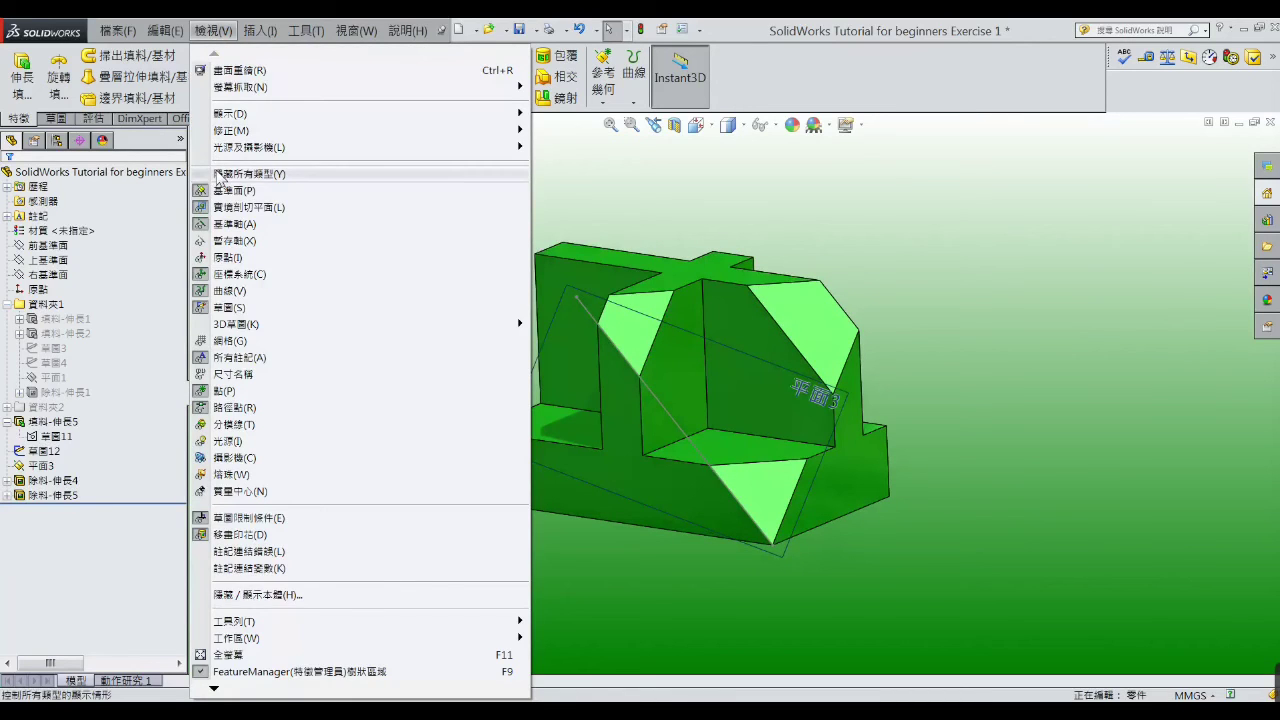
{"action": "left_click", "coordinate": [220, 176]}
{"action": "mouse_move", "coordinate": [368, 322]}
{"action": "middle_mouse_down"}
{"action": "mouse_move", "coordinate": [414, 320]}
{"action": "mouse_move", "coordinate": [340, 334]}
{"action": "mouse_move", "coordinate": [356, 378]}
{"action": "middle_mouse_up"}
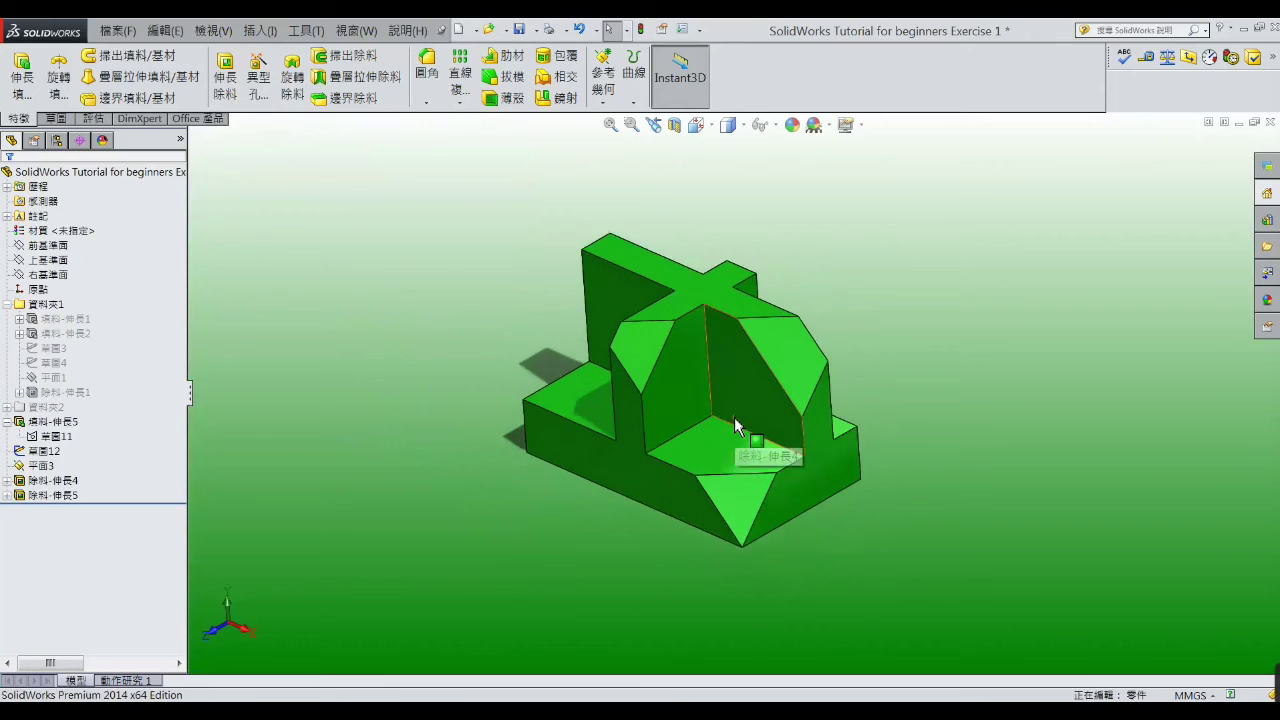
{"action": "mouse_move", "coordinate": [737, 428]}
{"action": "middle_mouse_down"}
{"action": "mouse_move", "coordinate": [807, 415]}
{"action": "mouse_move", "coordinate": [749, 414]}
{"action": "mouse_move", "coordinate": [737, 446]}
{"action": "mouse_move", "coordinate": [757, 441]}
{"action": "middle_mouse_up"}
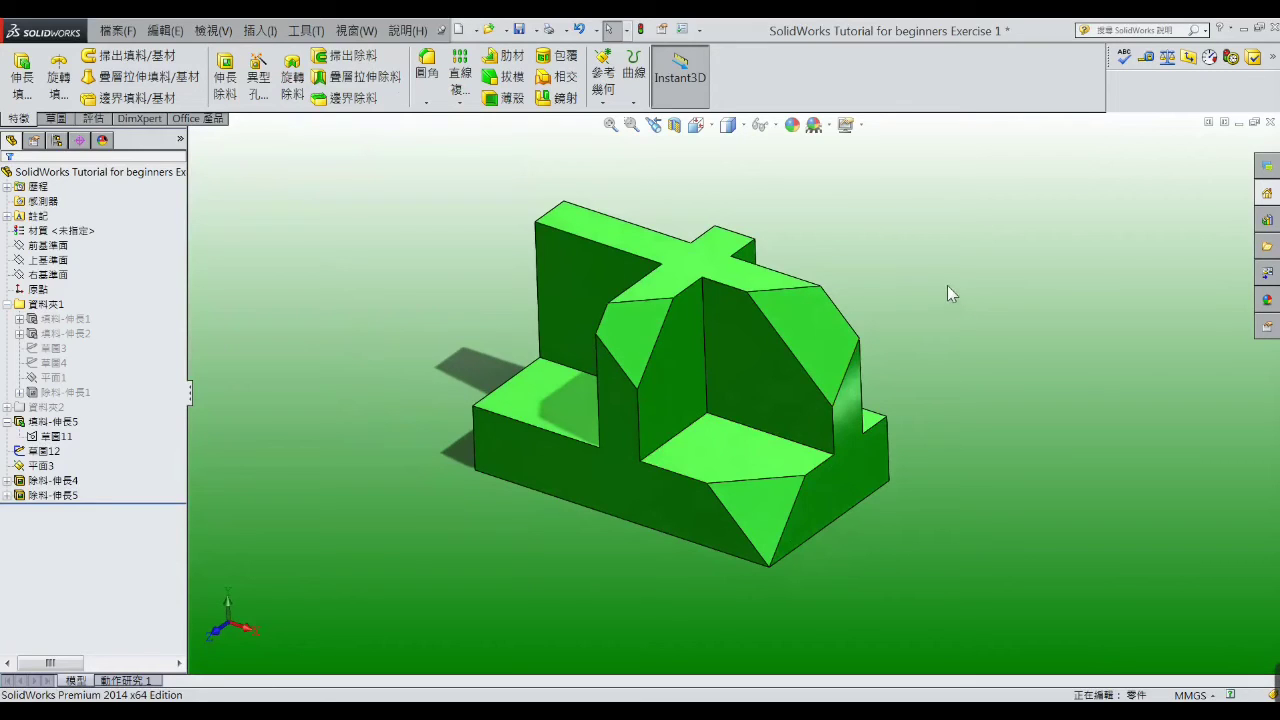
{"action": "left_click", "coordinate": [818, 498]}
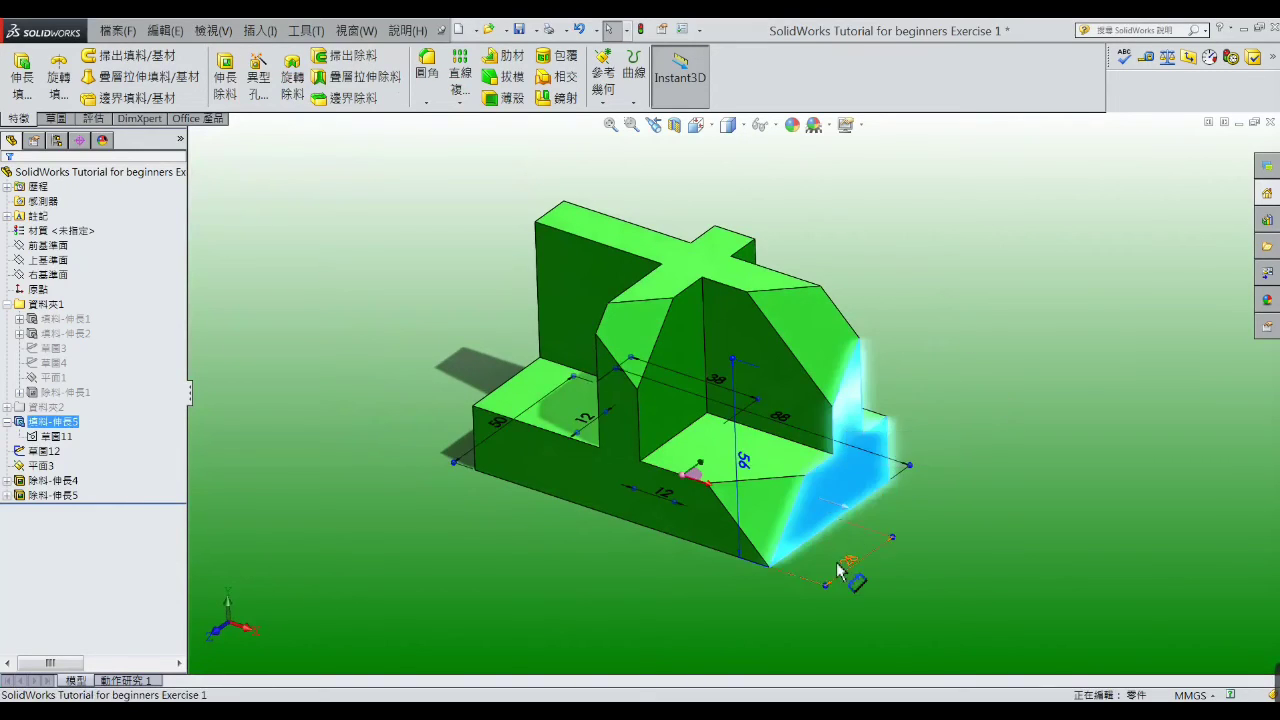
{"action": "mouse_move", "coordinate": [874, 551]}
{"action": "middle_mouse_down"}
{"action": "mouse_move", "coordinate": [845, 566]}
{"action": "mouse_move", "coordinate": [858, 629]}
{"action": "mouse_move", "coordinate": [845, 638]}
{"action": "middle_mouse_up"}
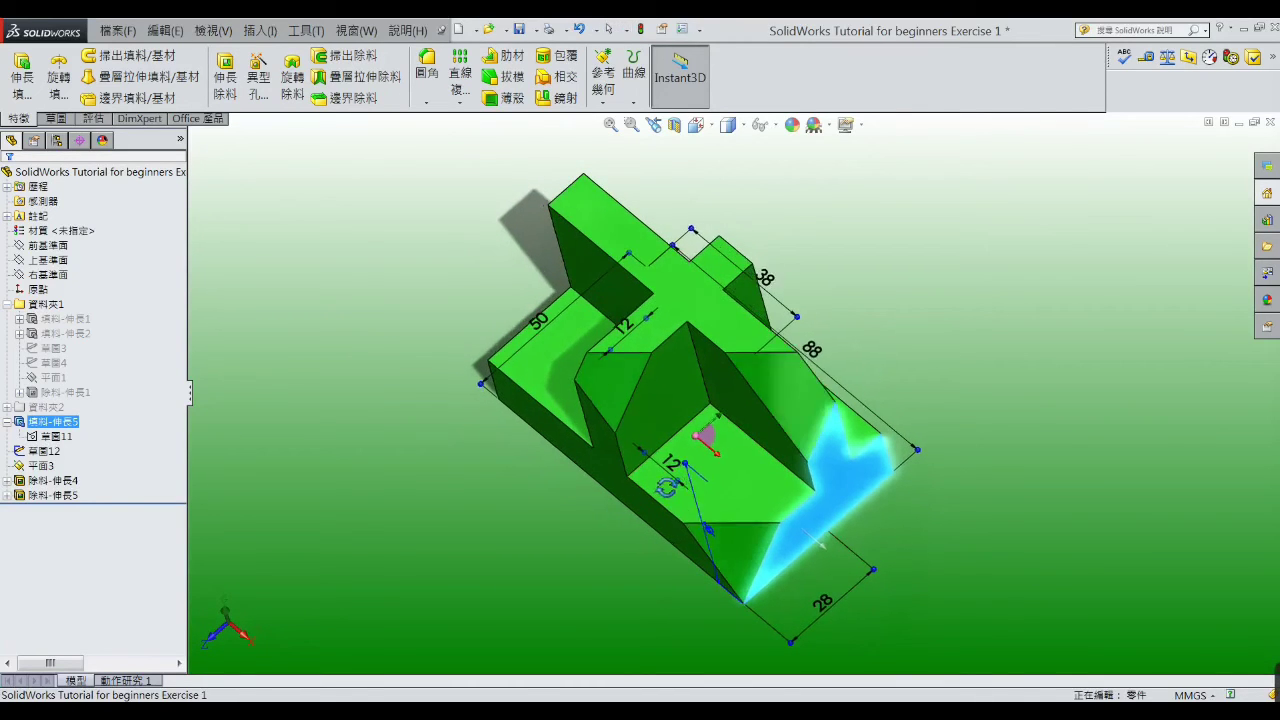
{"action": "middle_click_drag", "start_coordinate": [680, 505], "coordinate": [660, 470]}
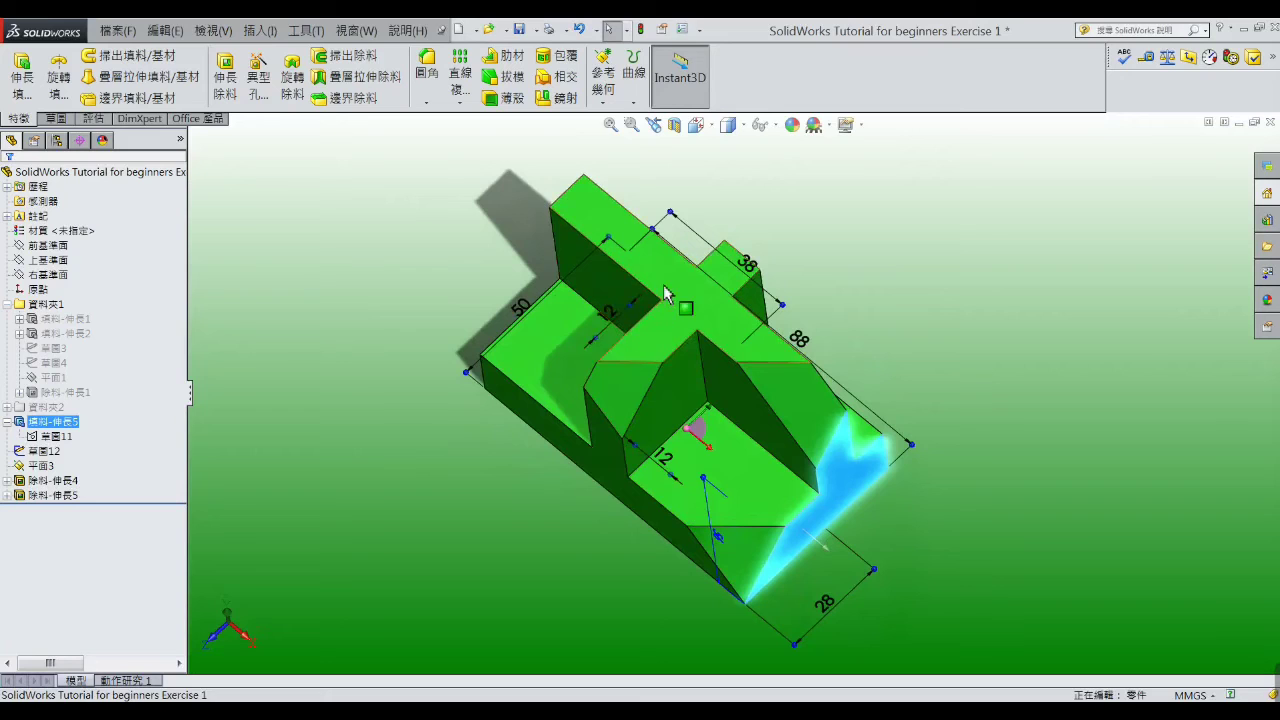
{"action": "left_click_drag", "start_coordinate": [805, 337], "coordinate": [871, 366]}
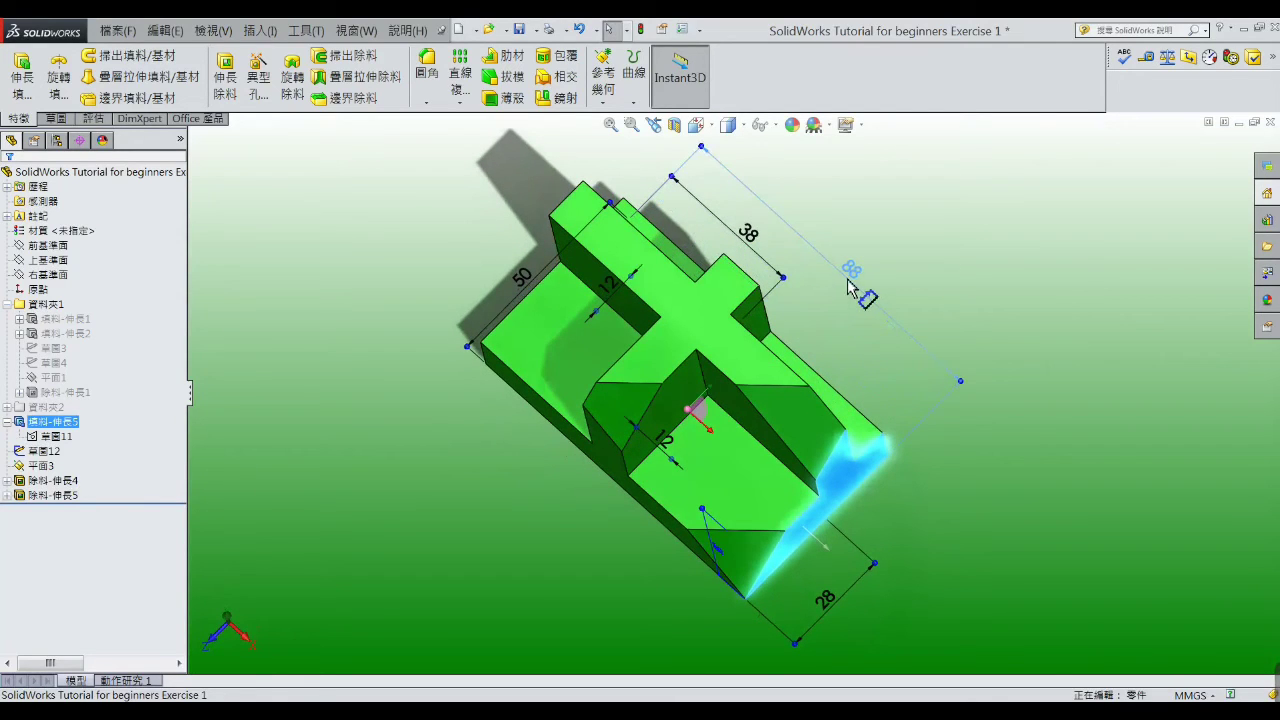
{"action": "left_click", "coordinate": [792, 235]}
{"action": "left_click_drag", "start_coordinate": [735, 228], "coordinate": [745, 217]}
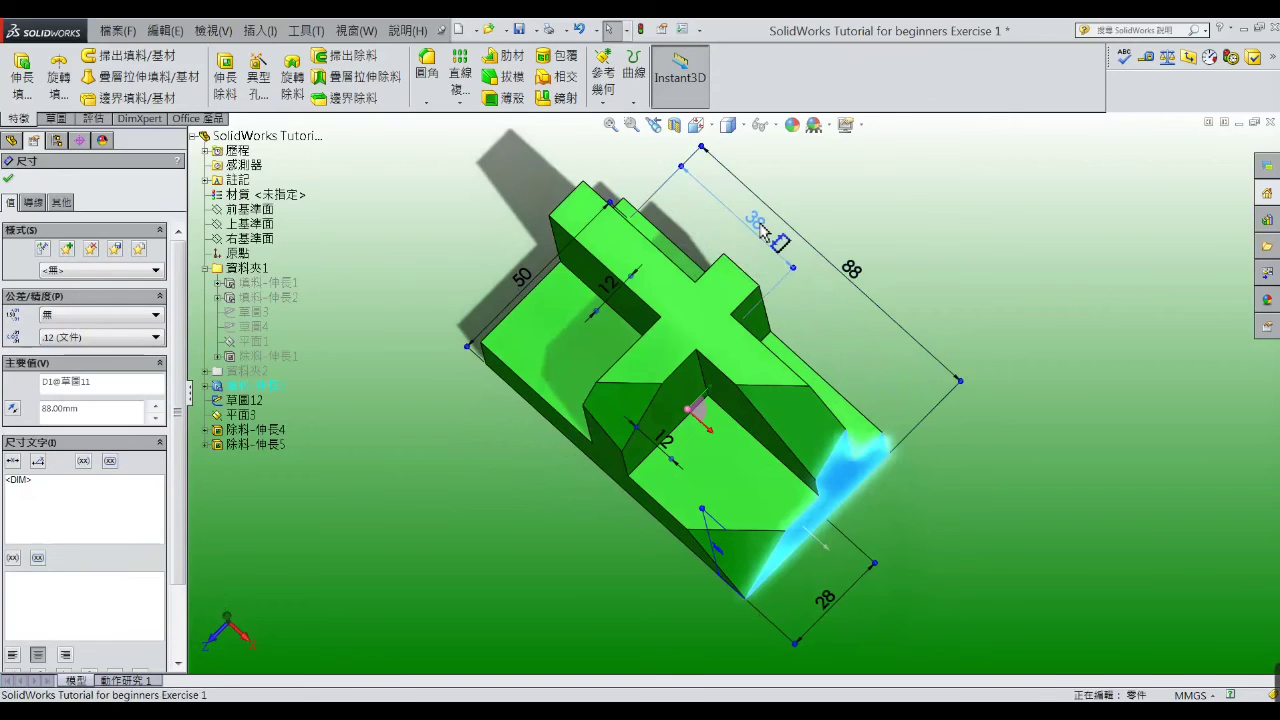
{"action": "left_click_drag", "start_coordinate": [519, 289], "coordinate": [508, 277]}
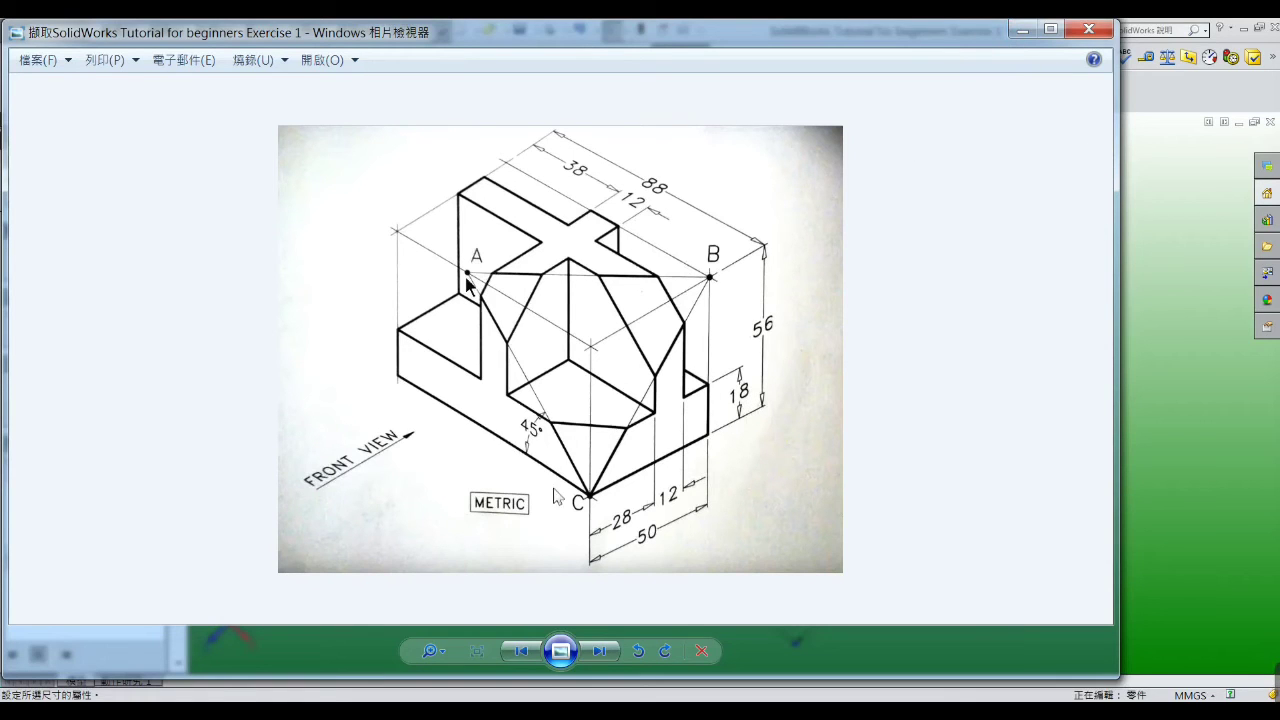
{"action": "left_click", "coordinate": [1018, 32]}
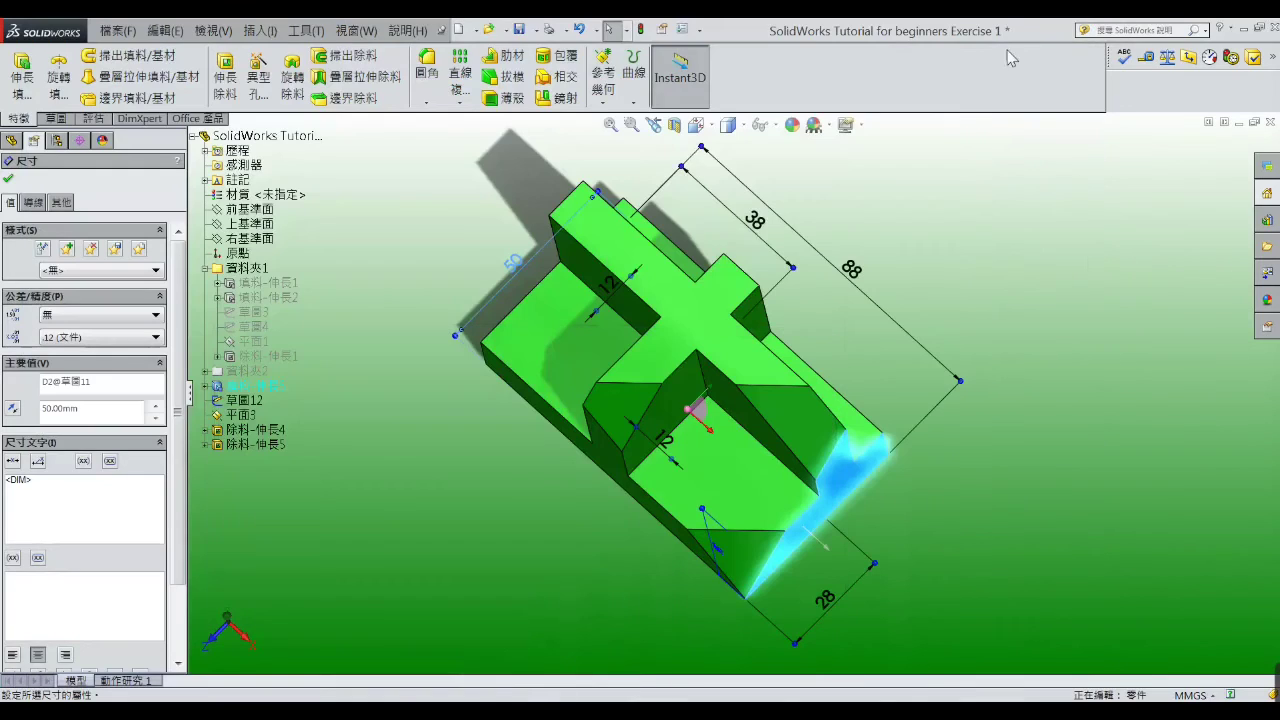
{"action": "mouse_move", "coordinate": [903, 372]}
{"action": "middle_mouse_down"}
{"action": "mouse_move", "coordinate": [894, 443]}
{"action": "mouse_move", "coordinate": [894, 249]}
{"action": "mouse_move", "coordinate": [919, 256]}
{"action": "mouse_move", "coordinate": [914, 300]}
{"action": "mouse_move", "coordinate": [914, 271]}
{"action": "middle_mouse_up"}
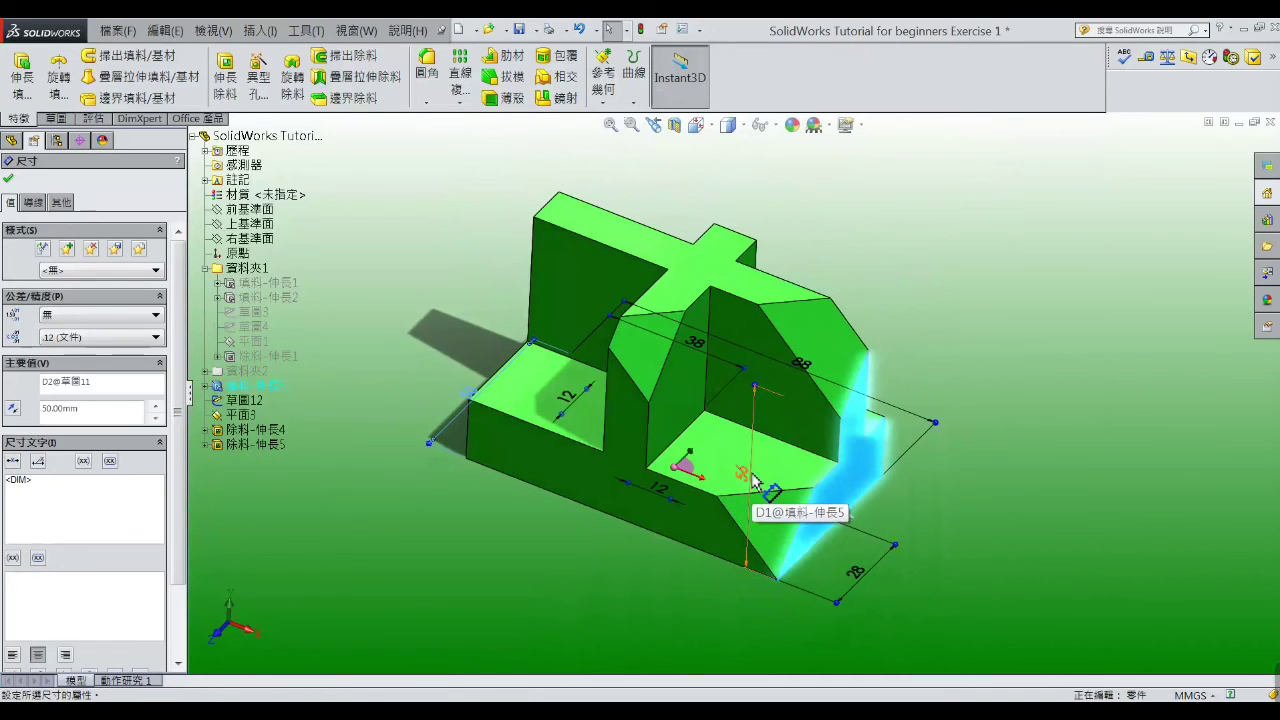
{"action": "mouse_move", "coordinate": [752, 480]}
{"action": "middle_mouse_down"}
{"action": "mouse_move", "coordinate": [937, 457]}
{"action": "mouse_move", "coordinate": [1054, 354]}
{"action": "mouse_move", "coordinate": [1077, 357]}
{"action": "mouse_move", "coordinate": [1143, 320]}
{"action": "mouse_move", "coordinate": [1046, 349]}
{"action": "mouse_move", "coordinate": [993, 422]}
{"action": "middle_mouse_up"}
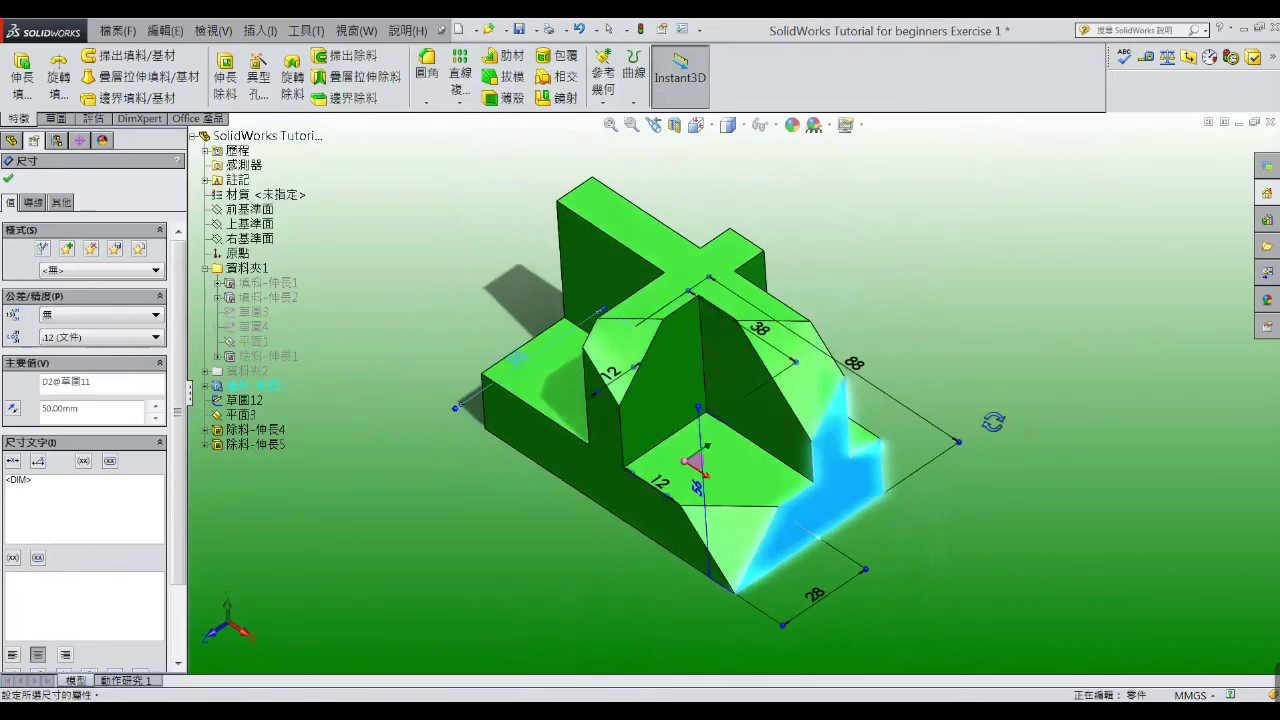
{"action": "left_click", "coordinate": [997, 341]}
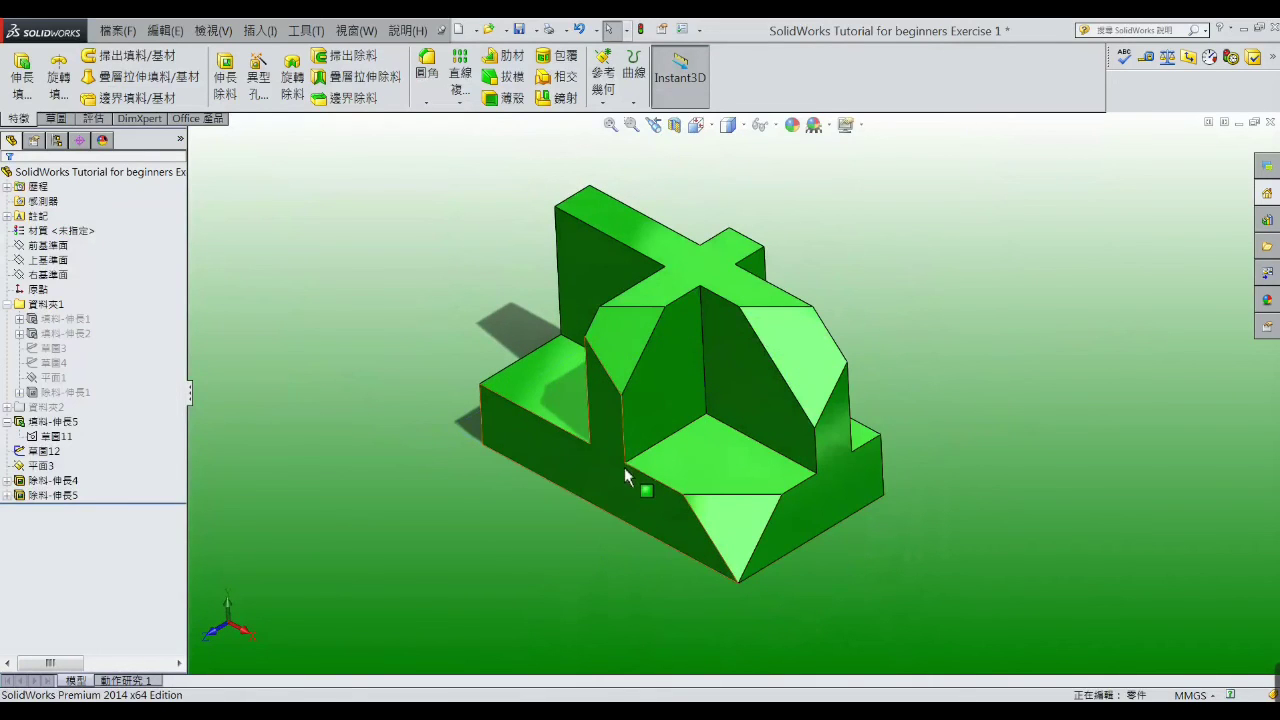
{"action": "left_click", "coordinate": [540, 410]}
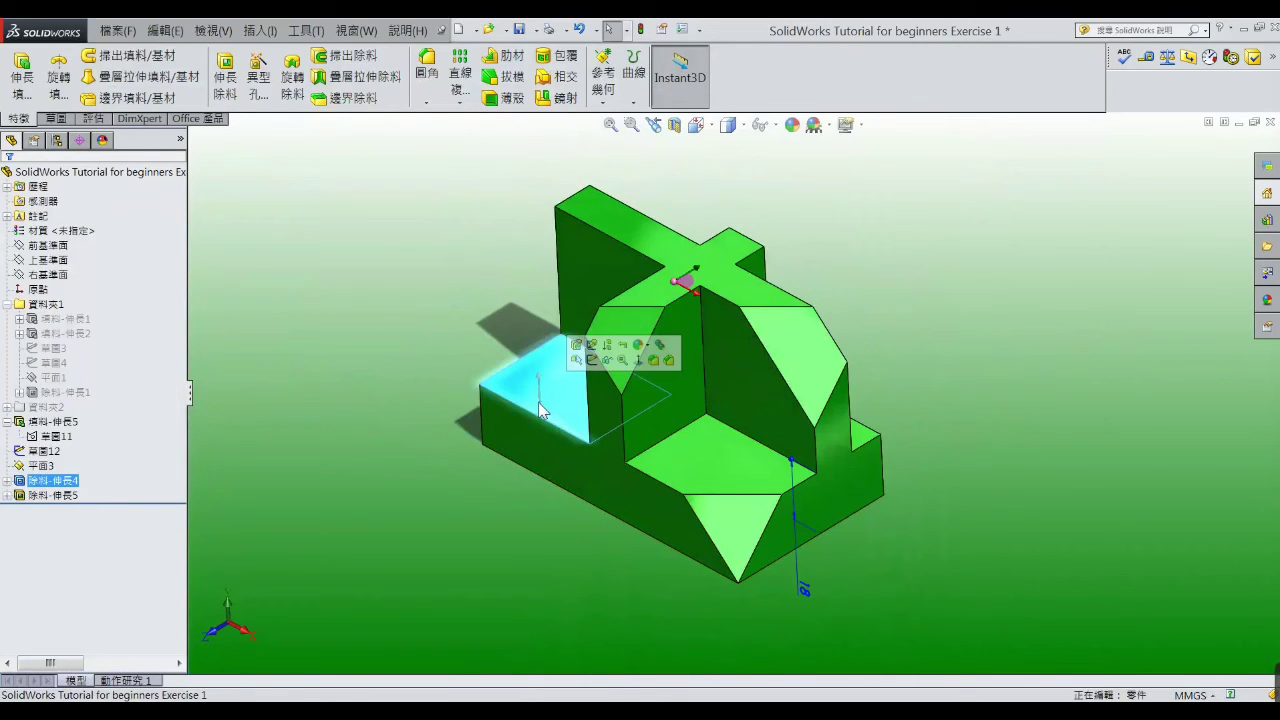
{"action": "left_click", "coordinate": [975, 376]}
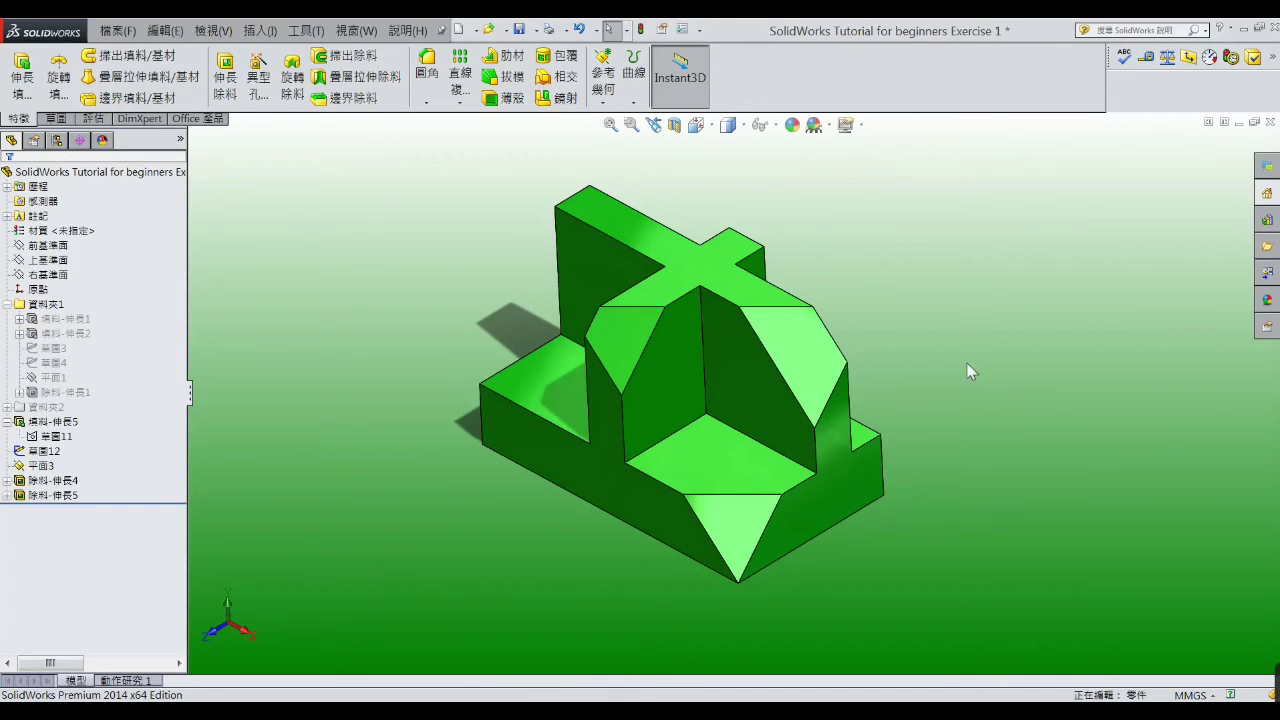
{"action": "middle_click_drag", "start_coordinate": [966, 363], "coordinate": [981, 339]}
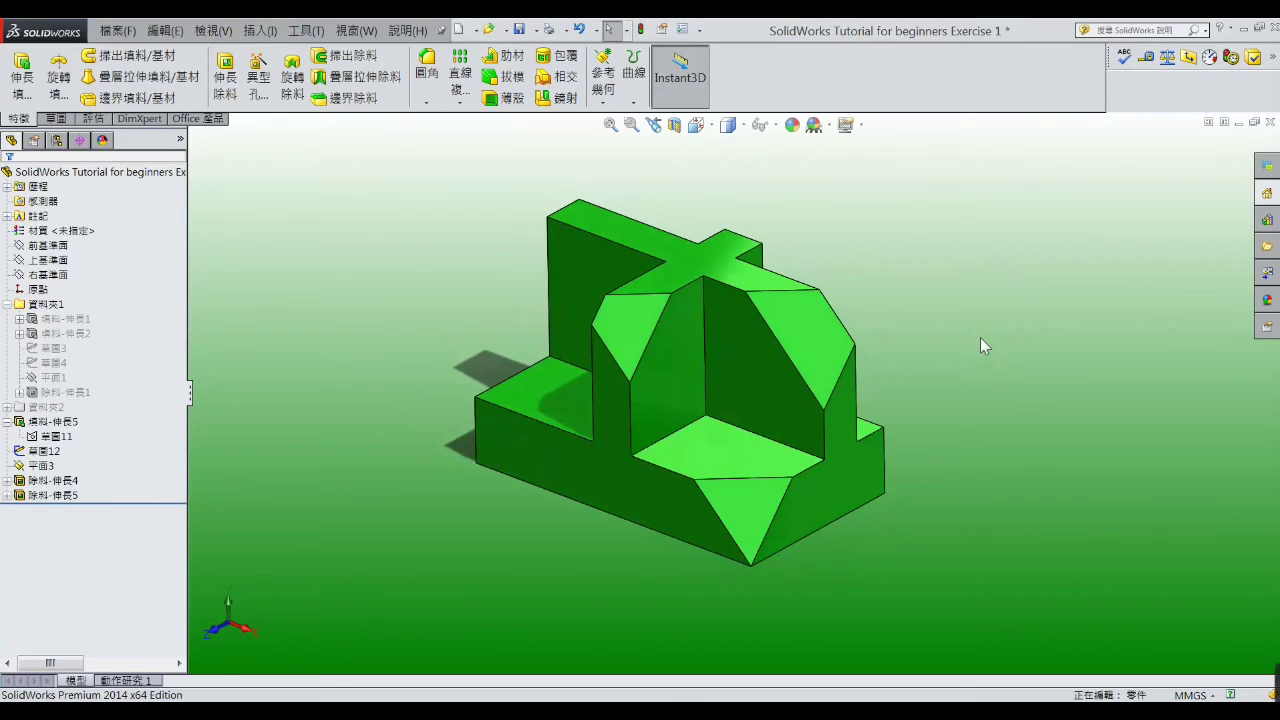